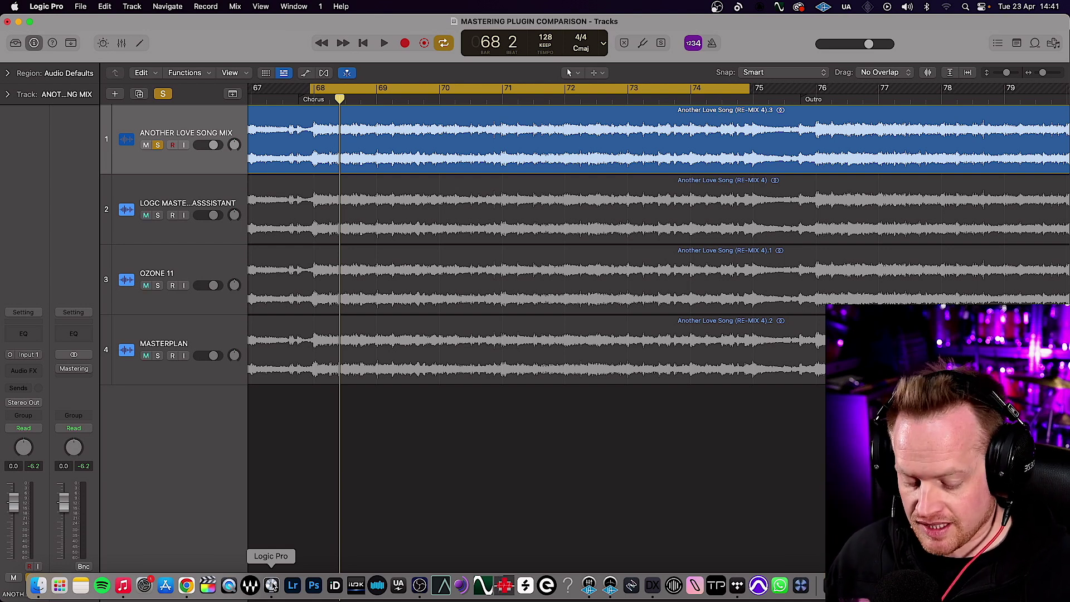
# Play the chorus of the unmastered mix, stop playback, and turn cycle mode back on.
pyautogui.press('space')
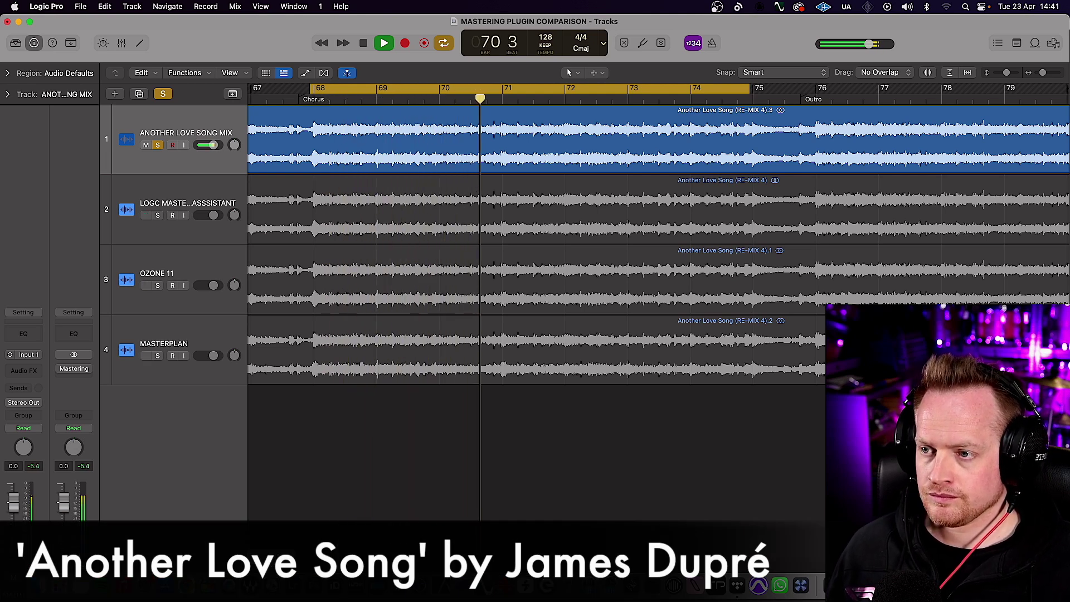
pyautogui.moveTo(273, 584)
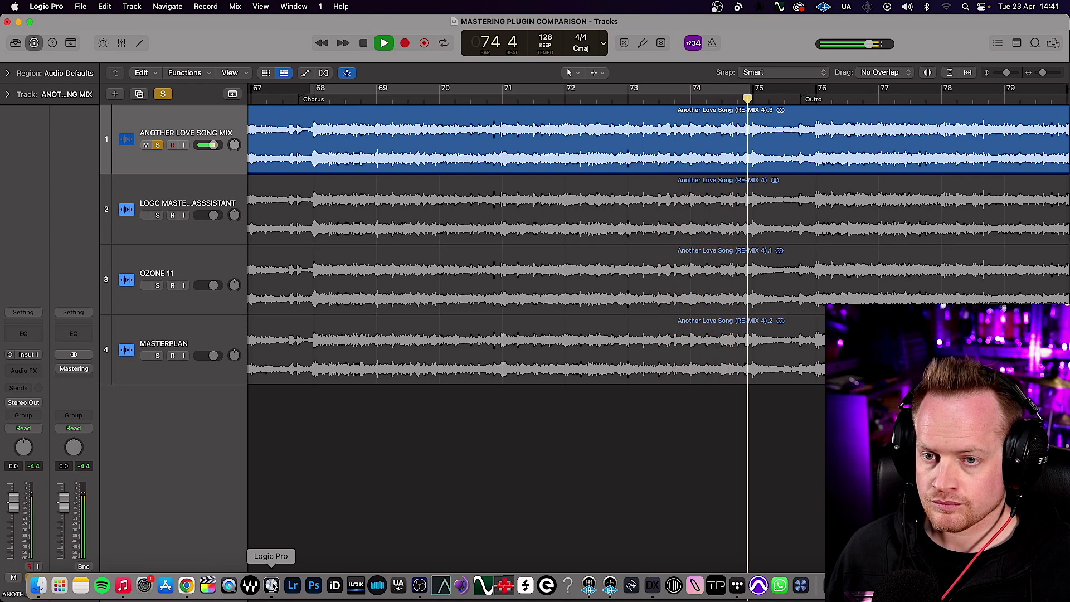
pyautogui.press('space')
pyautogui.press('c')
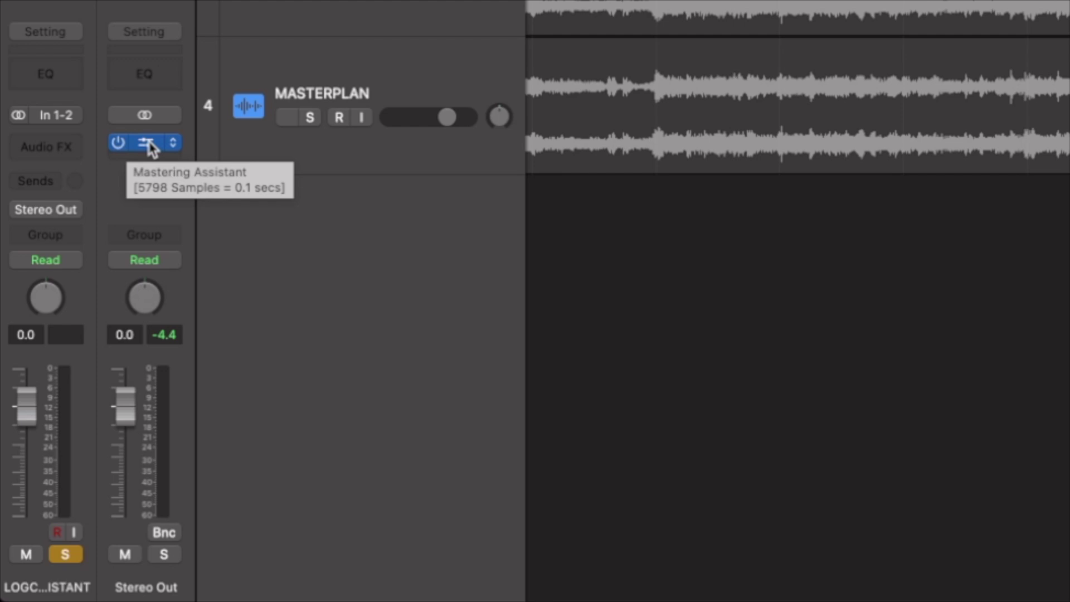
# Open the Mastering Assistant plug-in on the Stereo Out channel strip.
pyautogui.moveTo(150, 148); pyautogui.dragTo(48, 143)
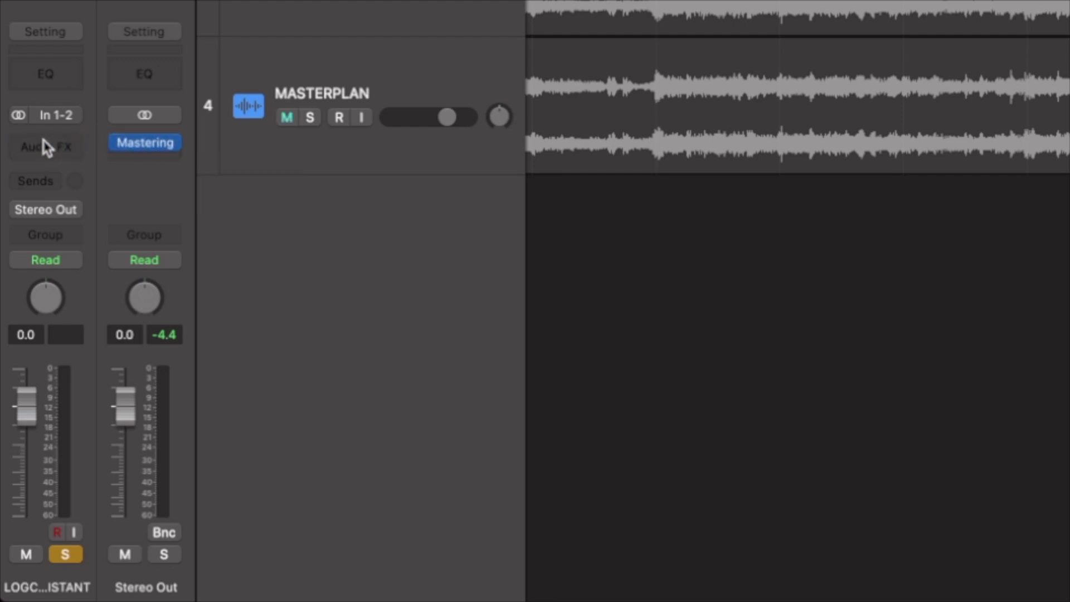
pyautogui.click(143, 146)
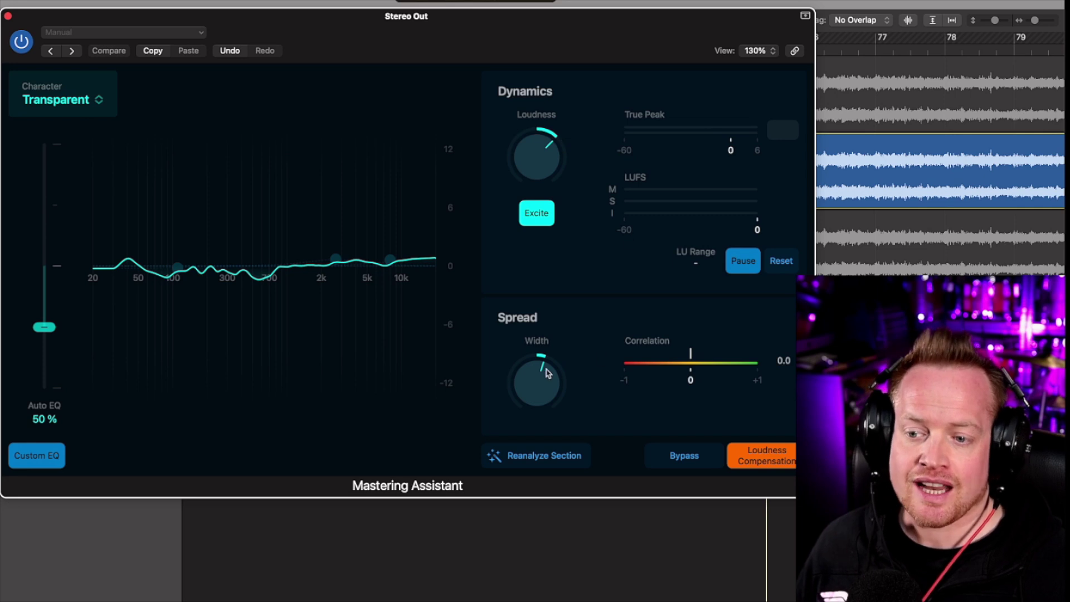
pyautogui.click(757, 463)
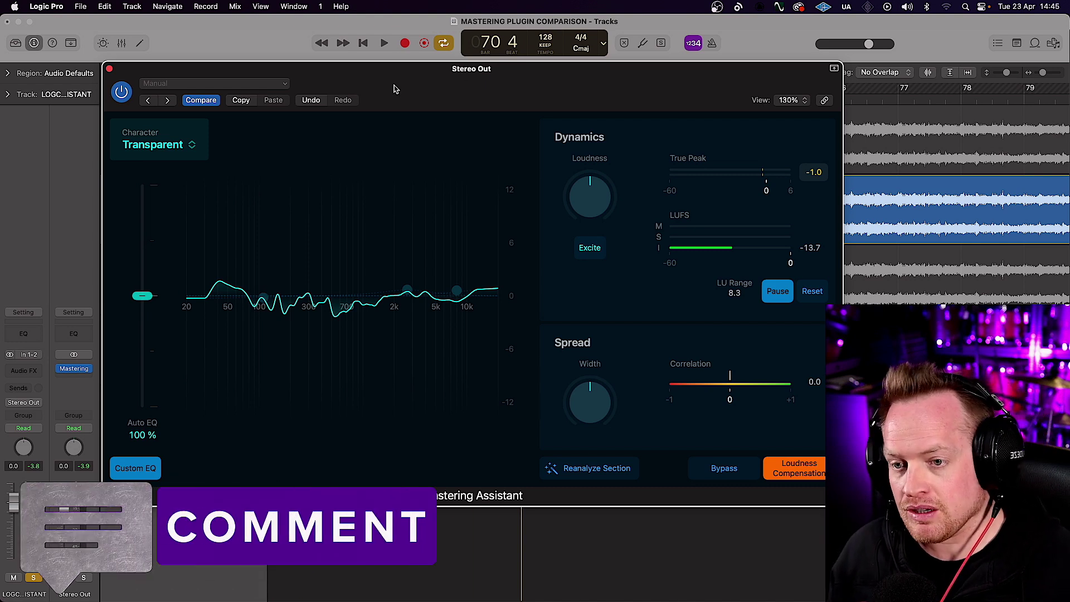
# Play the chorus while toggling Mastering Assistant's bypass to compare the unprocessed and mastered sound, leaving the plug-in active.
pyautogui.click(723, 468)
pyautogui.press('space')
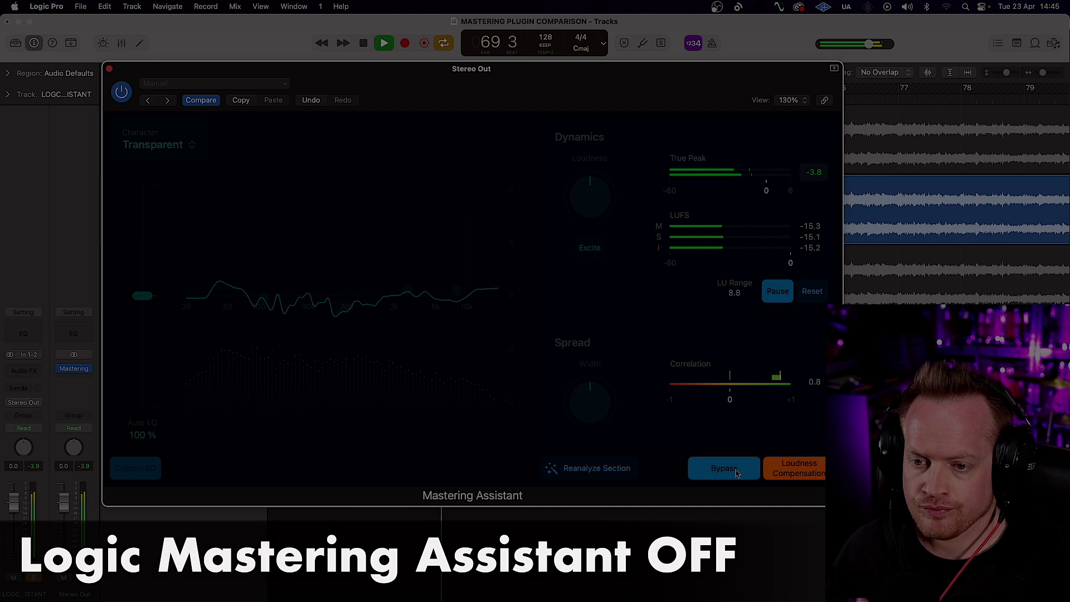
pyautogui.click(736, 473)
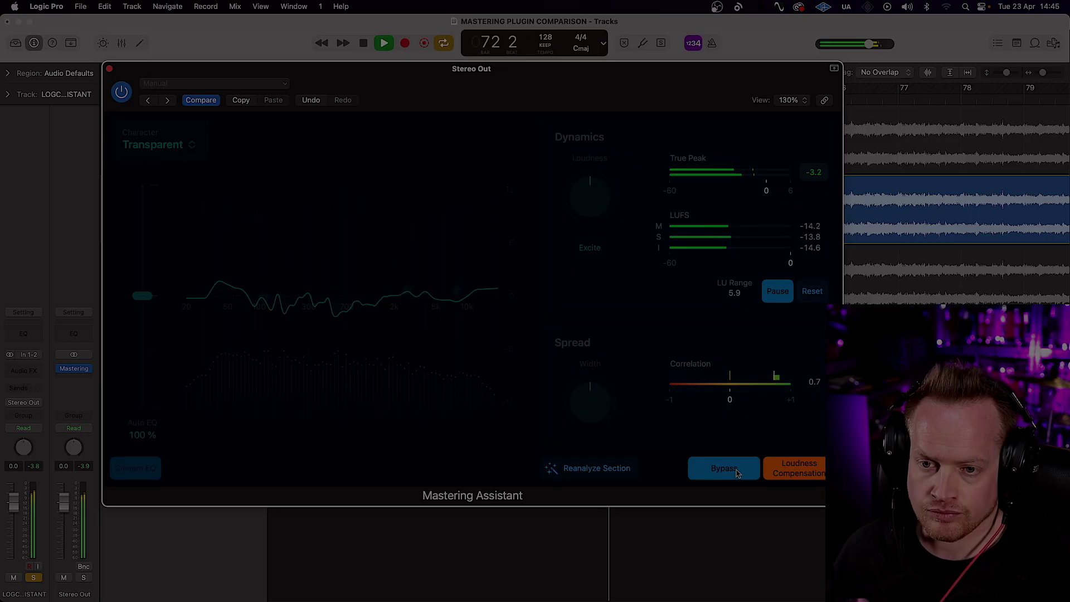
pyautogui.click(736, 473)
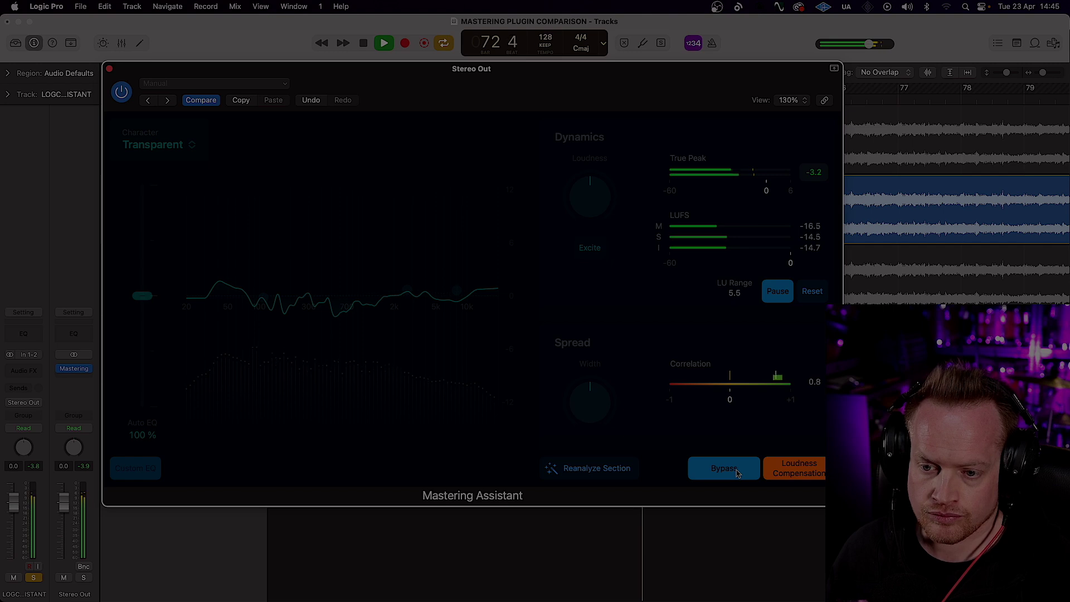
pyautogui.click(735, 471)
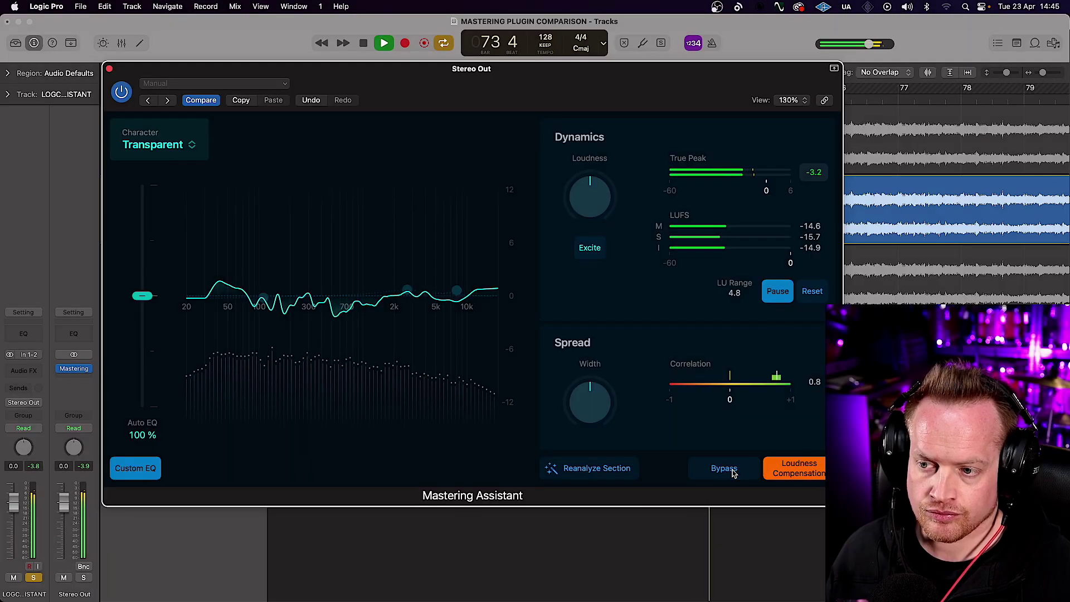
pyautogui.press('space')
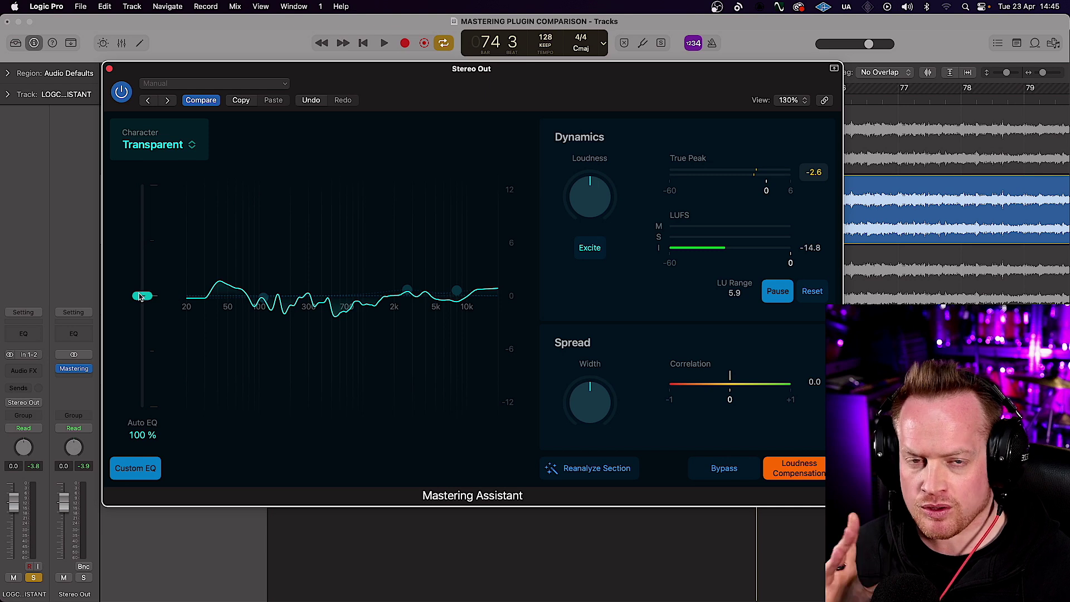
# Set the Auto EQ amount to 50 % and compare it with the bypassed sound during playback.
pyautogui.moveTo(140, 297); pyautogui.dragTo(144, 354)
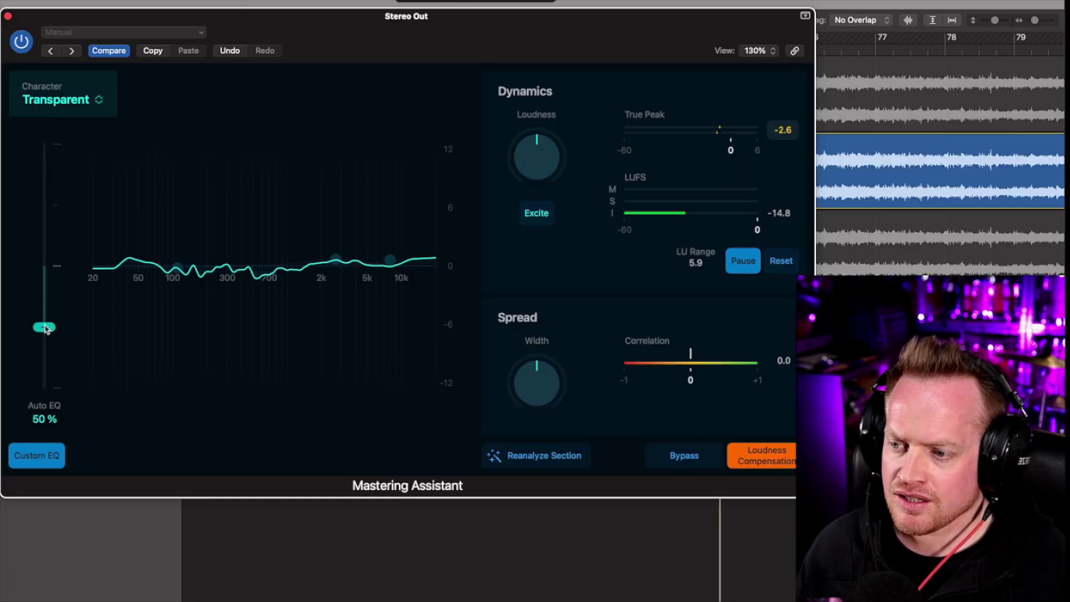
pyautogui.moveTo(44, 329); pyautogui.dragTo(44, 328)
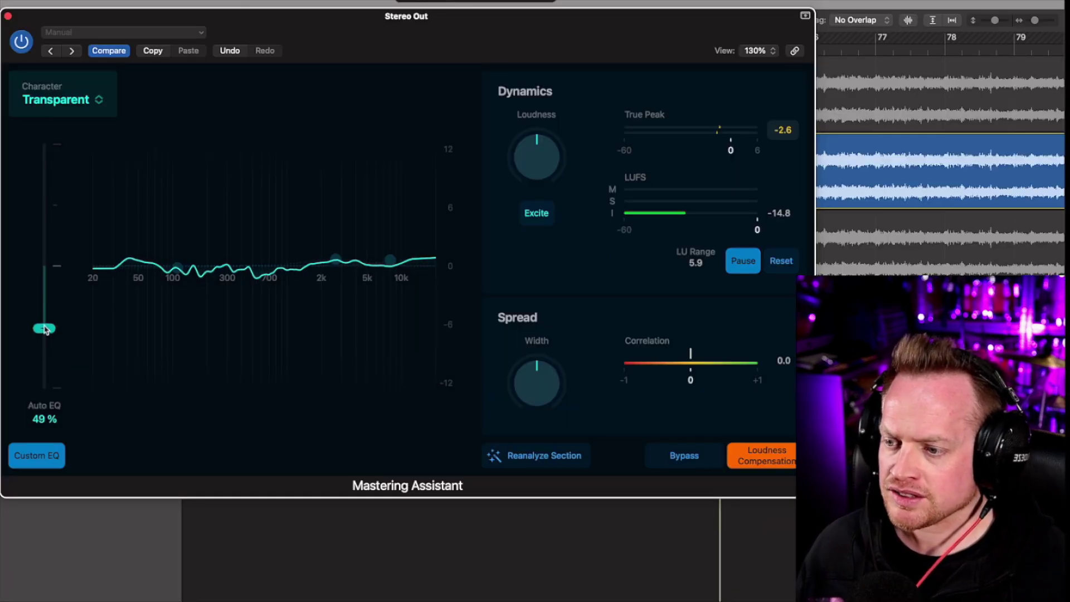
pyautogui.press('space')
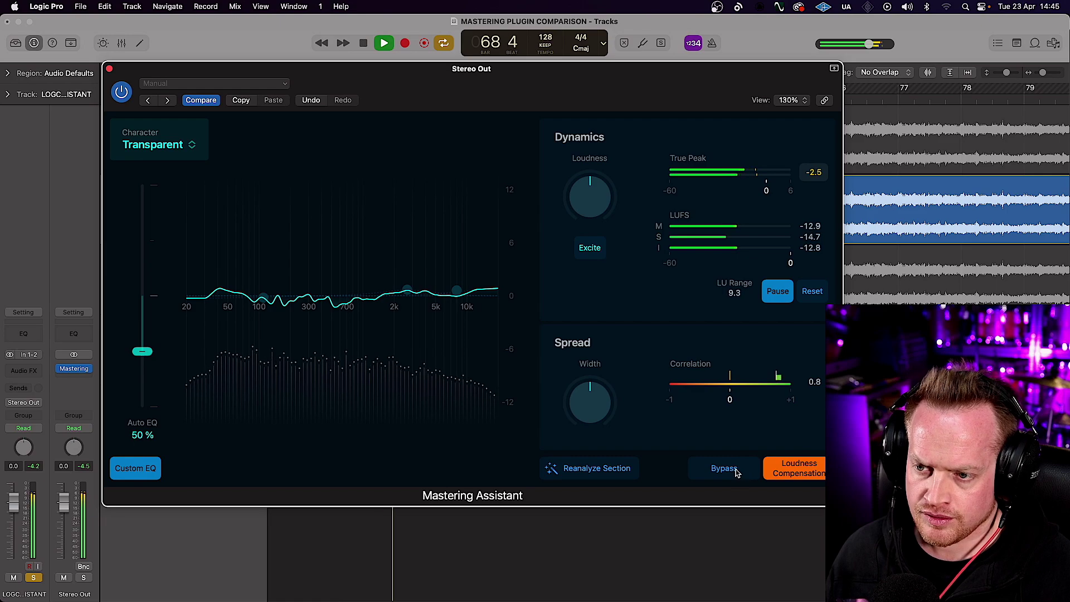
pyautogui.click(735, 473)
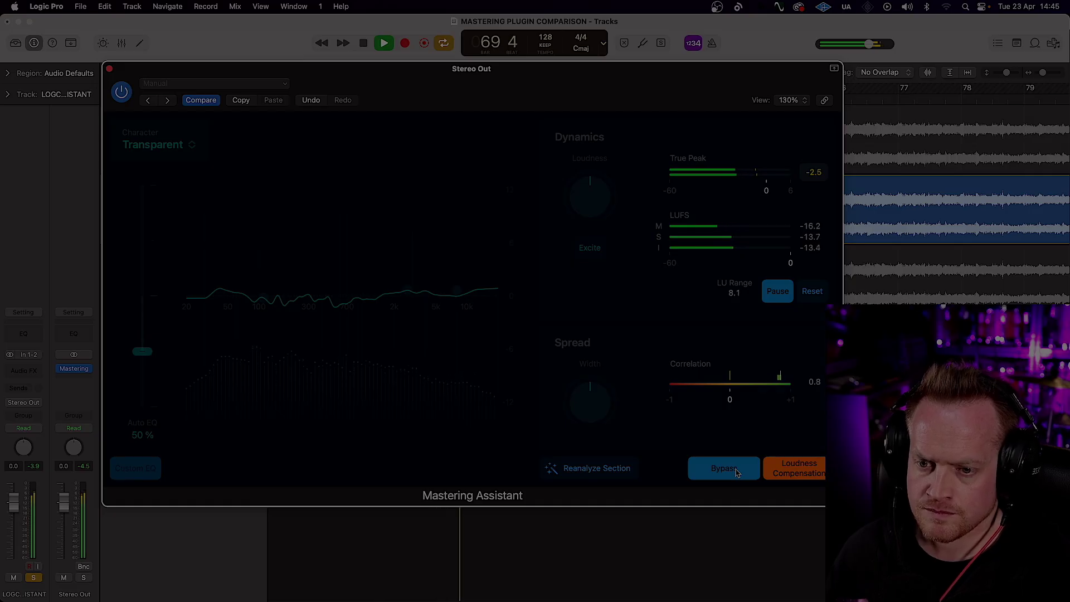
pyautogui.click(735, 472)
pyautogui.moveTo(146, 351)
pyautogui.mouseDown()
pyautogui.moveTo(143, 406)
pyautogui.moveTo(146, 246)
pyautogui.moveTo(146, 353)
pyautogui.mouseUp()
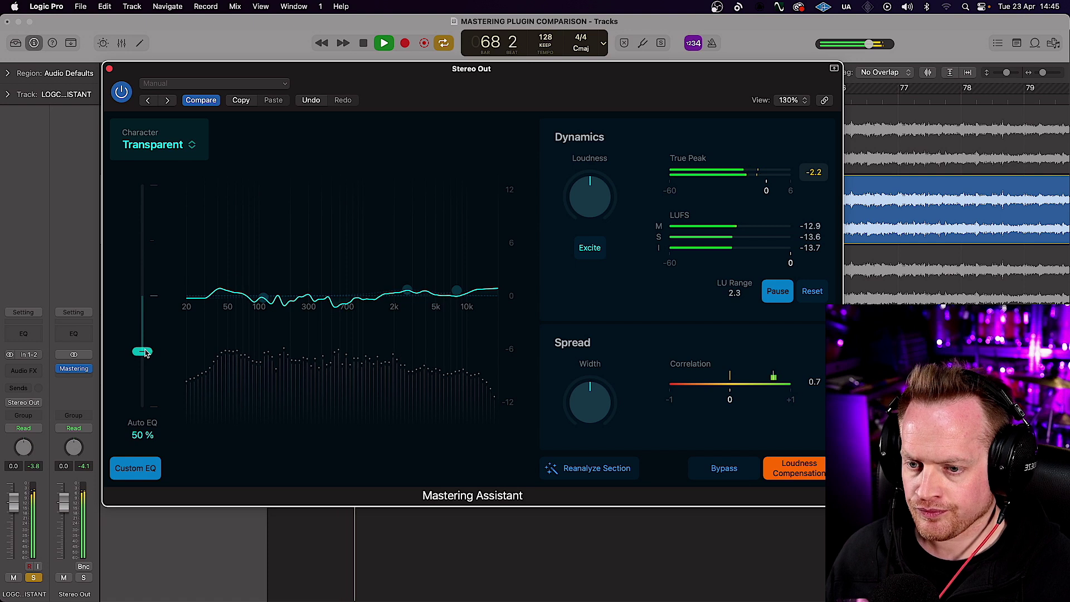
pyautogui.press('space')
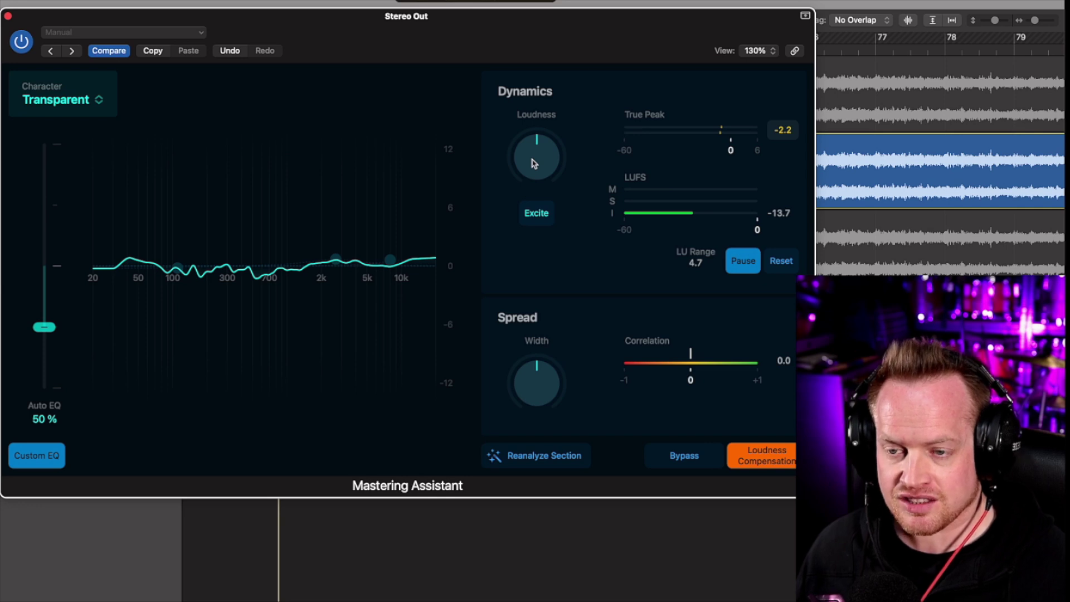
# Raise the Loudness to +0.47 while the chorus plays, and stop playback.
pyautogui.press('space')
pyautogui.moveTo(534, 163); pyautogui.dragTo(533, 154)
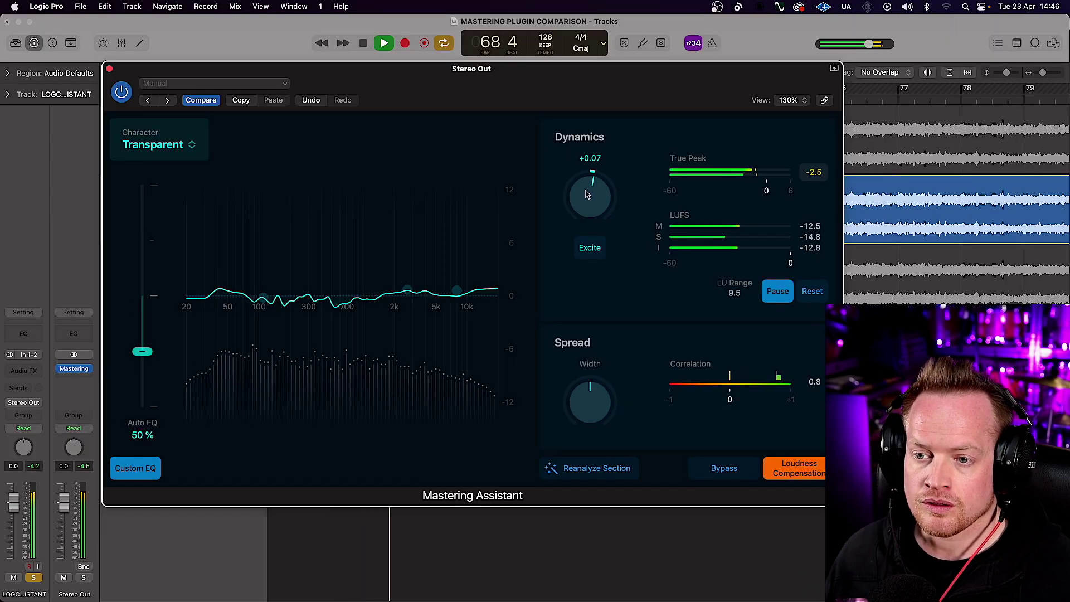
pyautogui.moveTo(586, 194); pyautogui.dragTo(594, 153)
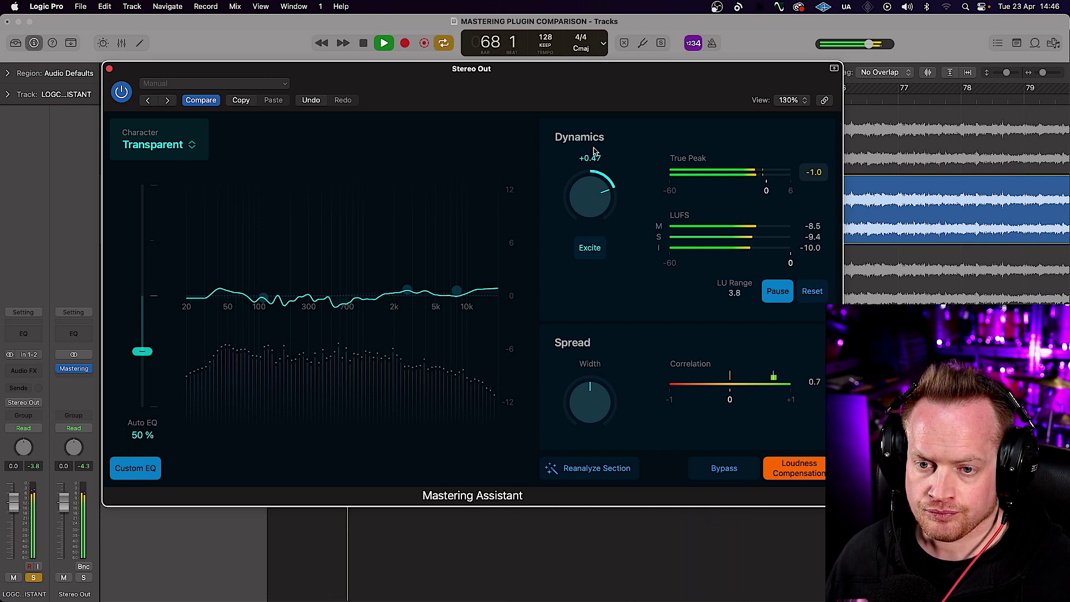
pyautogui.press('space')
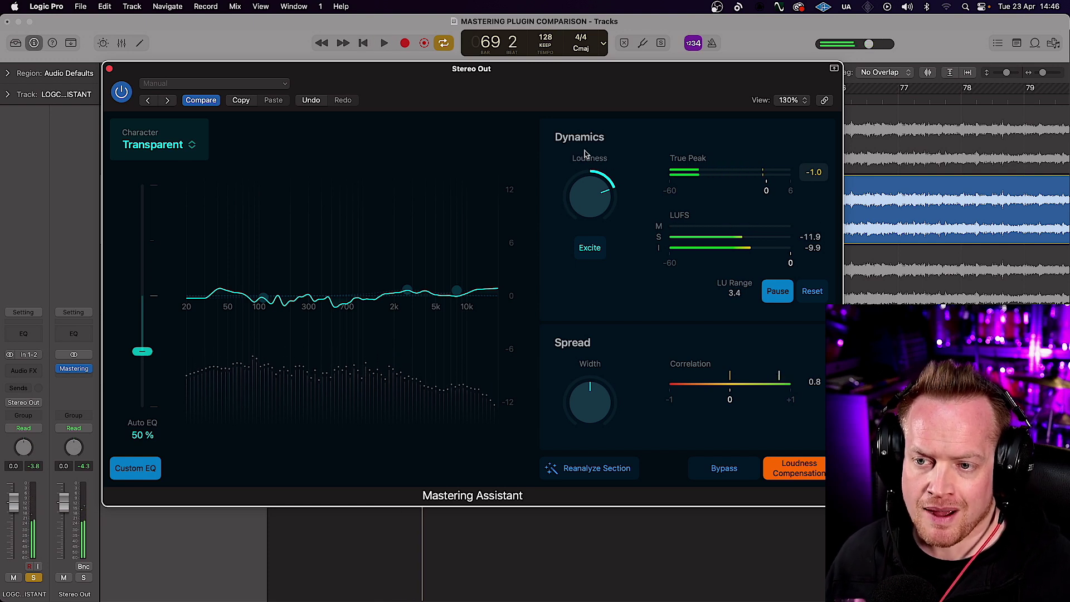
# Enable Excite mode in the Dynamics section while the chorus plays, and stop playback.
pyautogui.moveTo(594, 191)
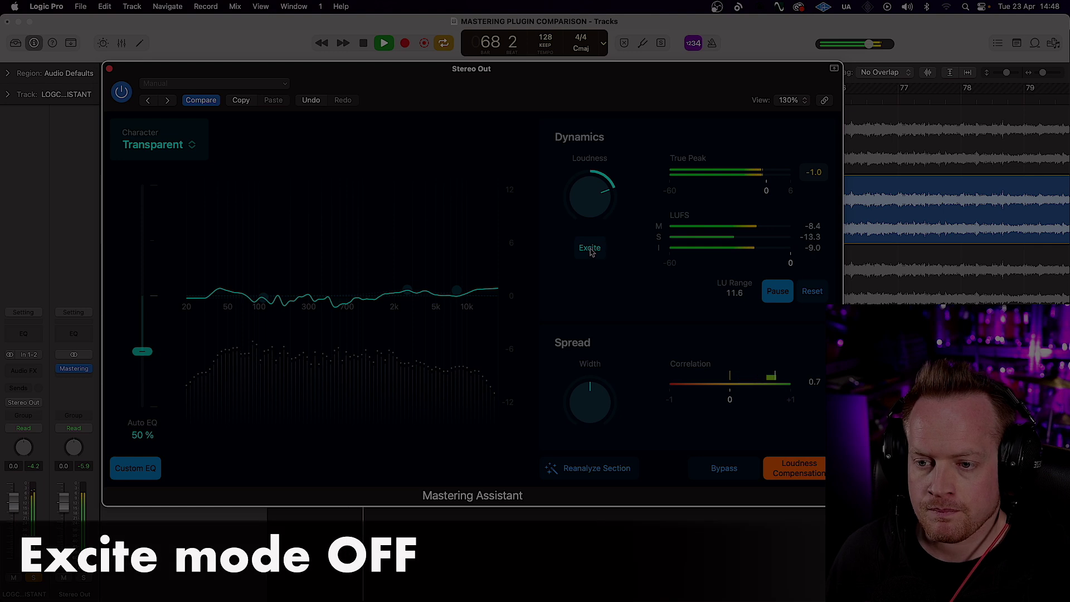
pyautogui.click(590, 250)
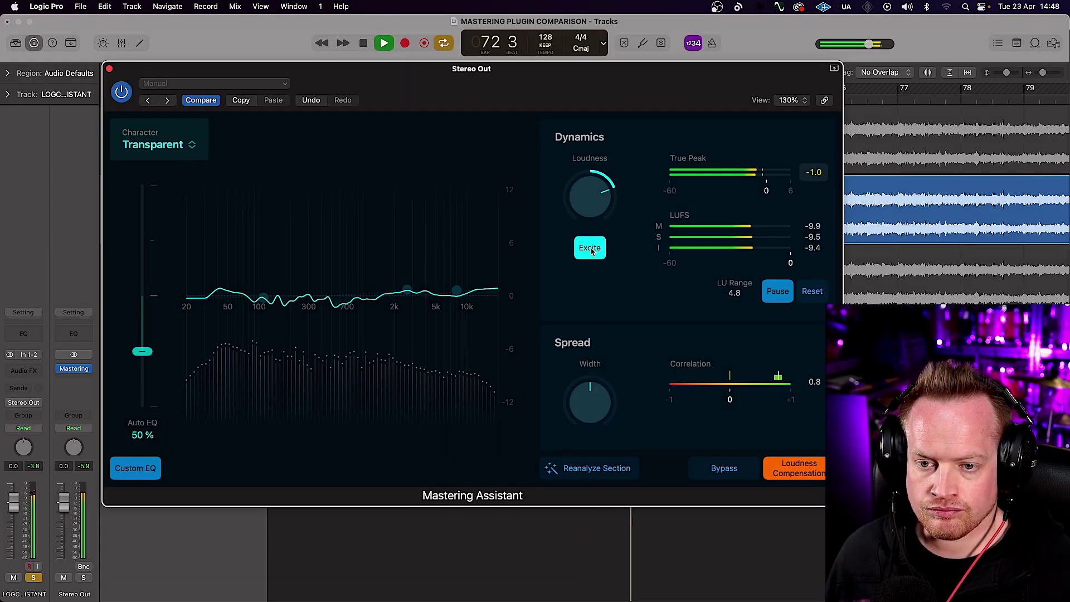
pyautogui.press('space')
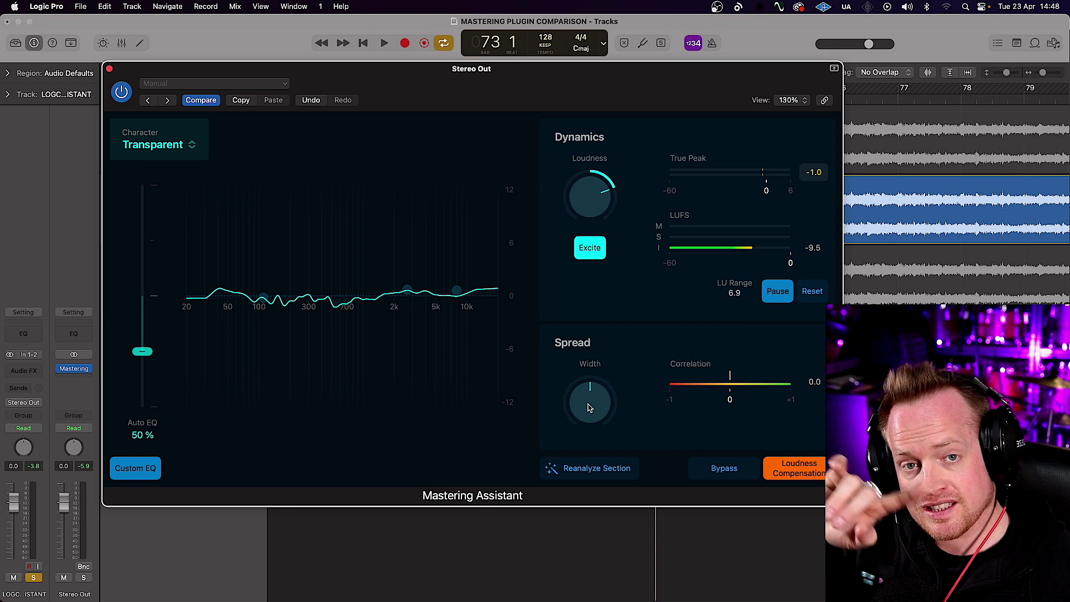
# Audition the stereo Width at fully mono (-1.00) and at its widest setting during playback.
pyautogui.click(588, 407)
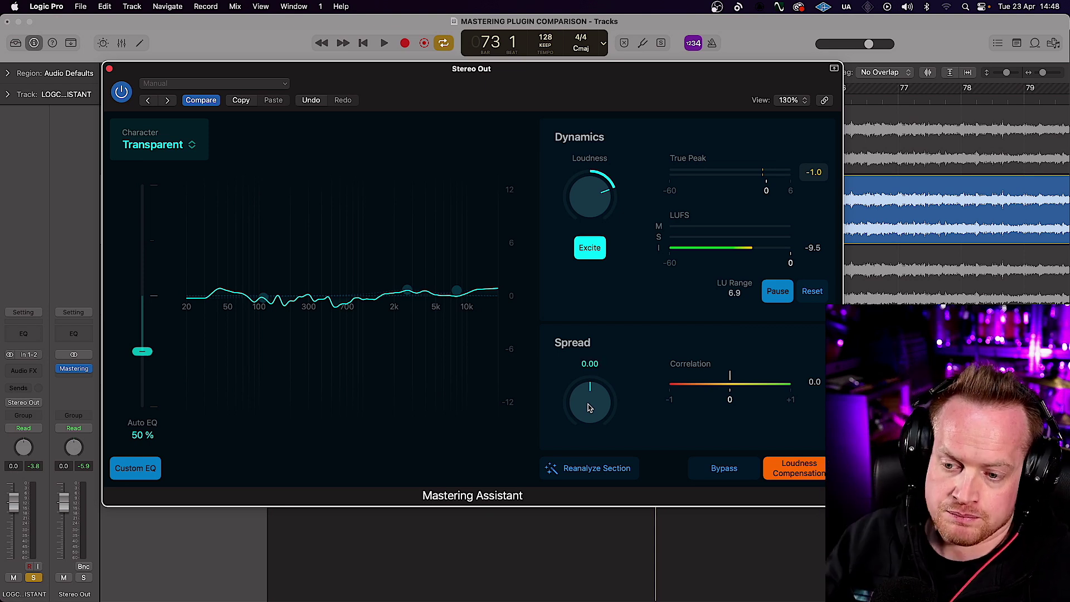
pyautogui.press('space')
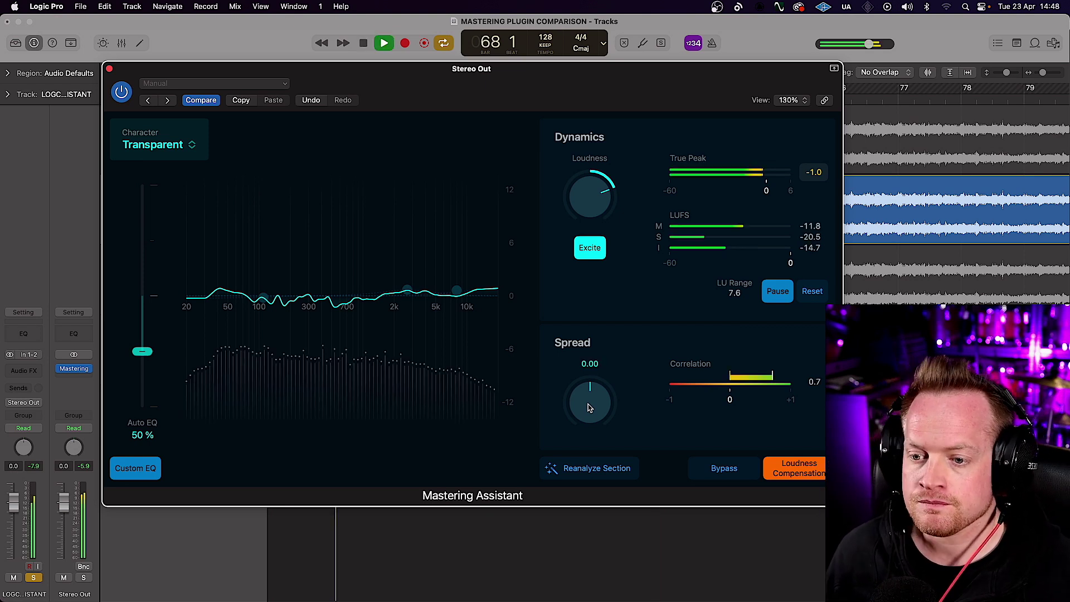
pyautogui.moveTo(587, 408); pyautogui.dragTo(594, 547)
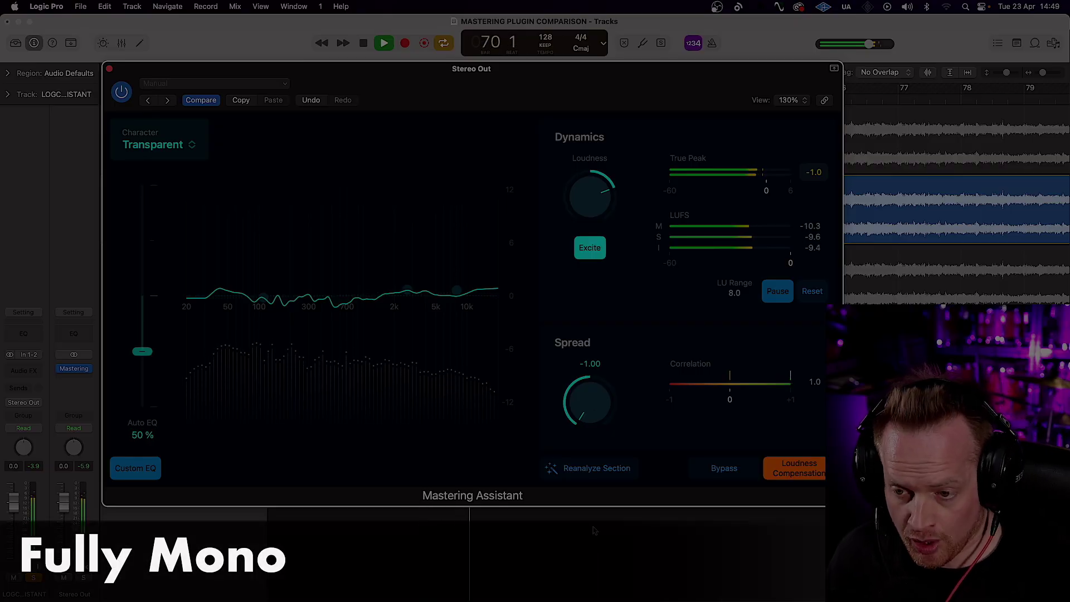
pyautogui.moveTo(594, 548); pyautogui.dragTo(627, 207)
pyautogui.press('space')
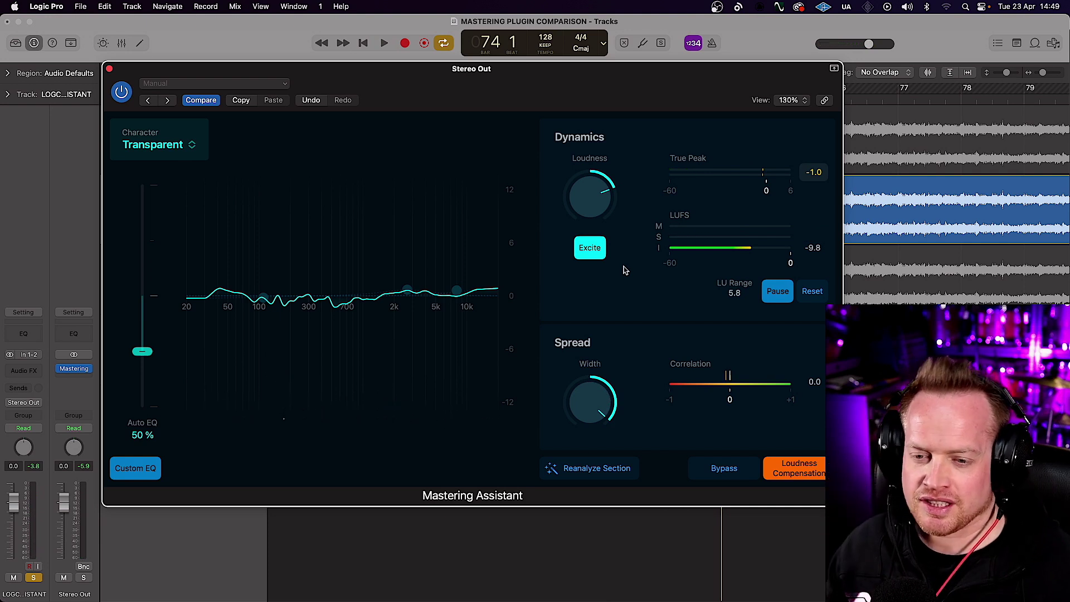
# Bring the stereo Width back to 0.00 and widen it slightly from there.
pyautogui.moveTo(591, 379); pyautogui.dragTo(591, 404)
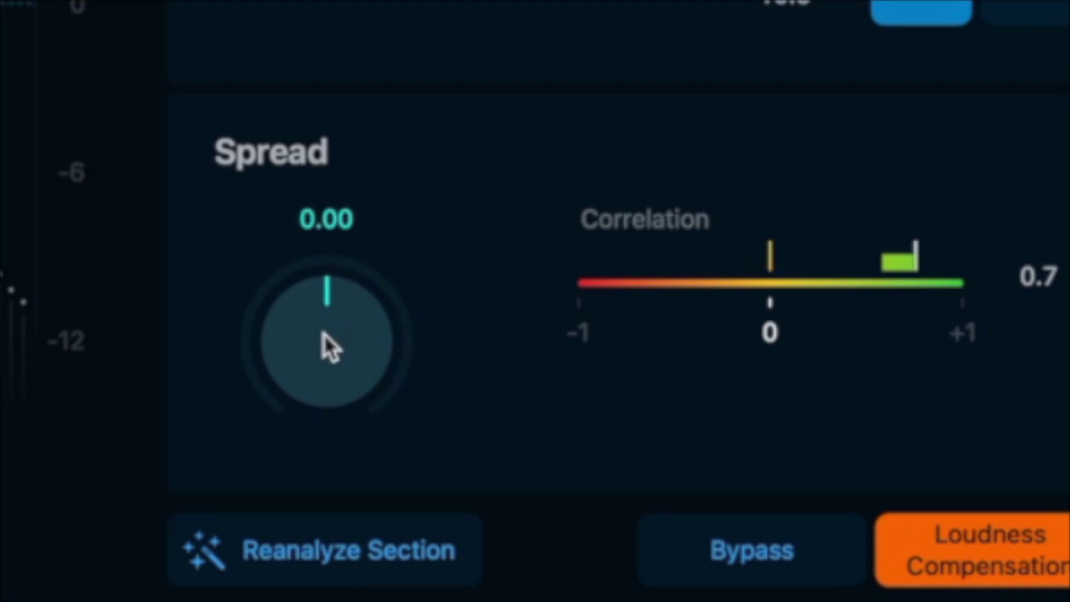
pyautogui.moveTo(324, 332); pyautogui.dragTo(320, 296)
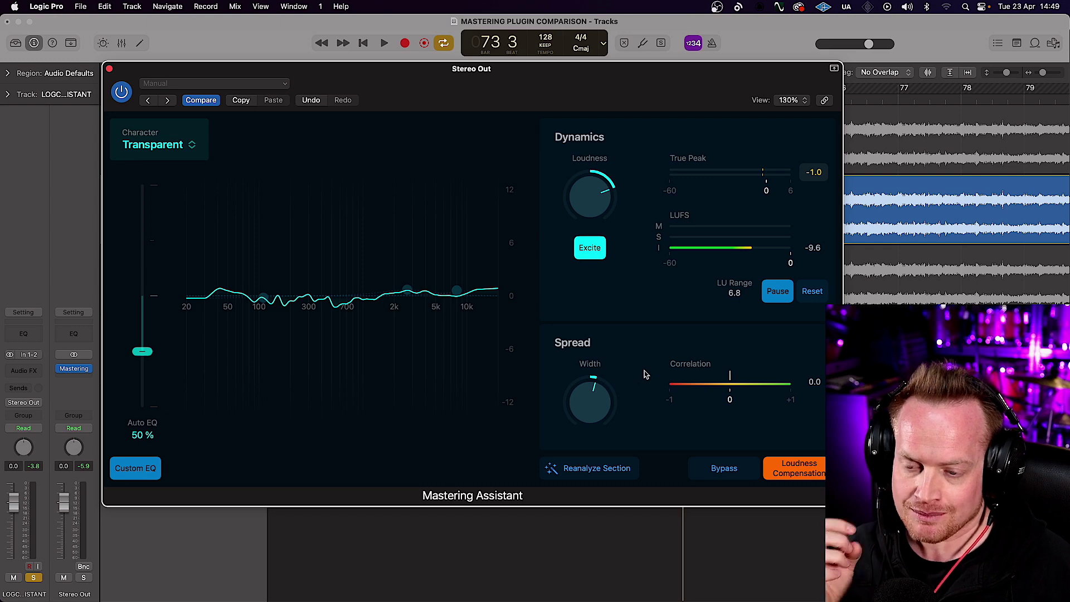
# Play the chorus while switching bypass on and off to compare the adjusted master with the original, leaving processing on.
pyautogui.click(730, 470)
pyautogui.press('space')
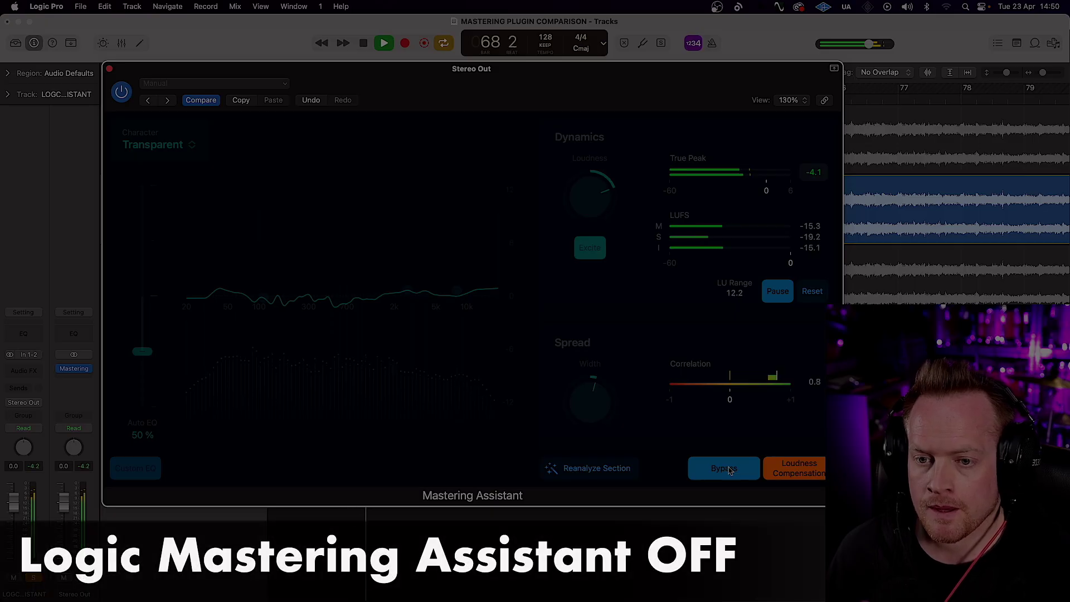
pyautogui.click(723, 469)
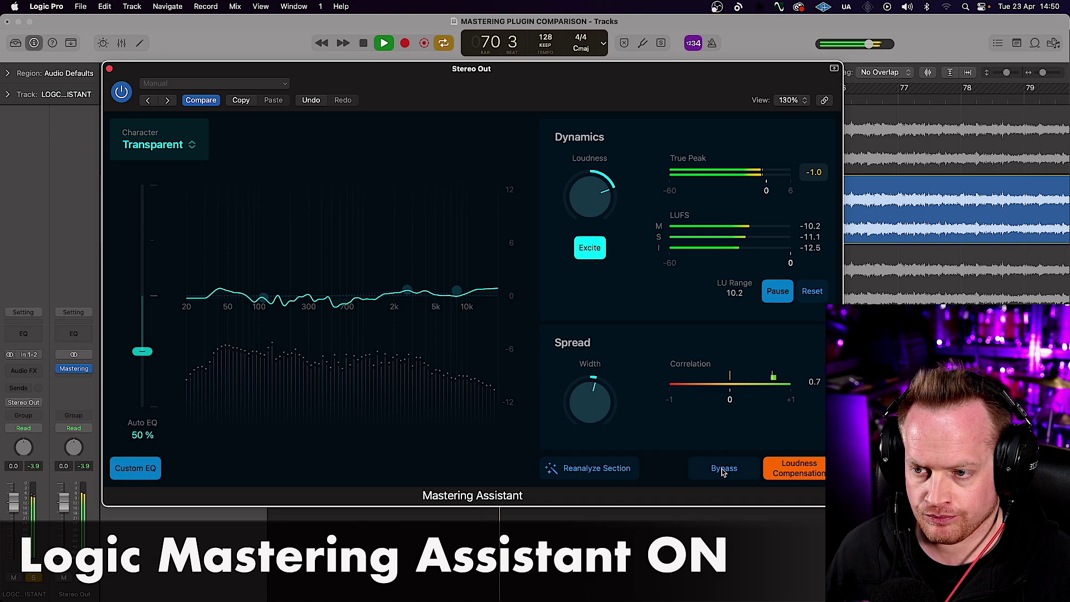
pyautogui.click(724, 470)
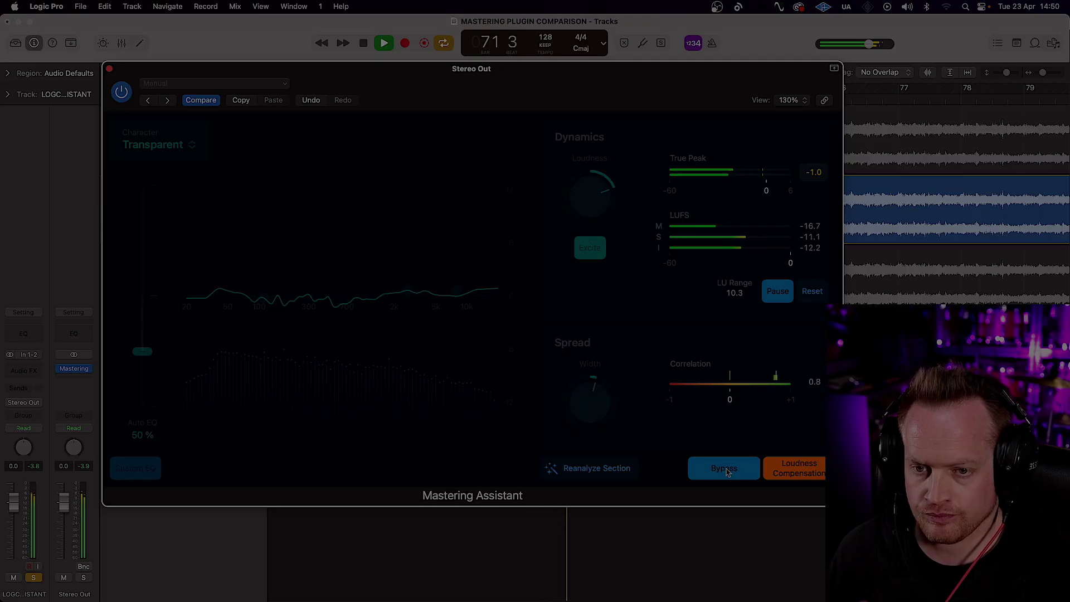
pyautogui.click(724, 470)
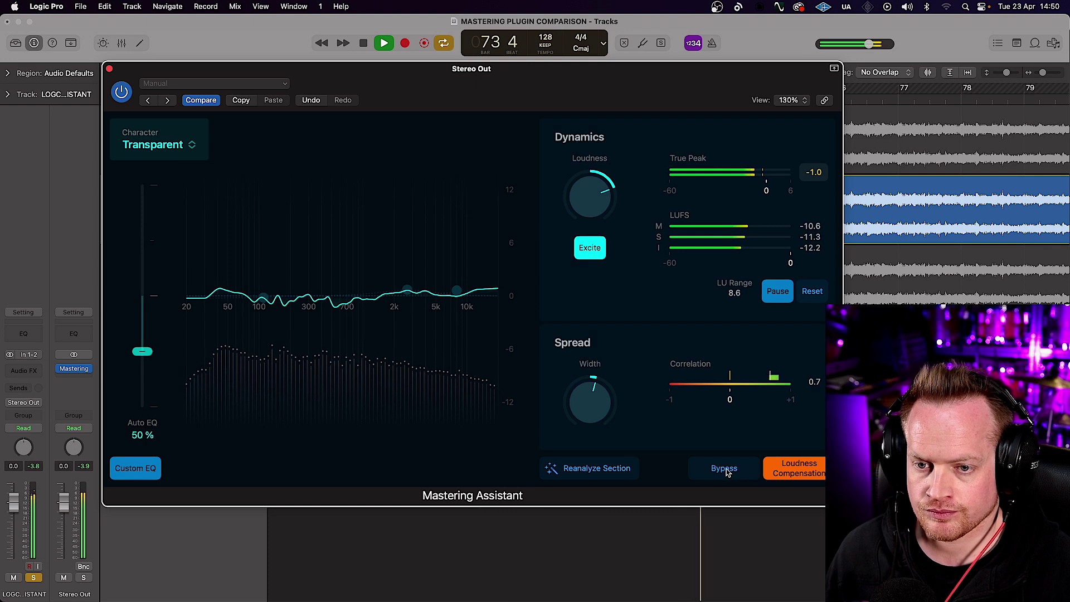
pyautogui.press('space')
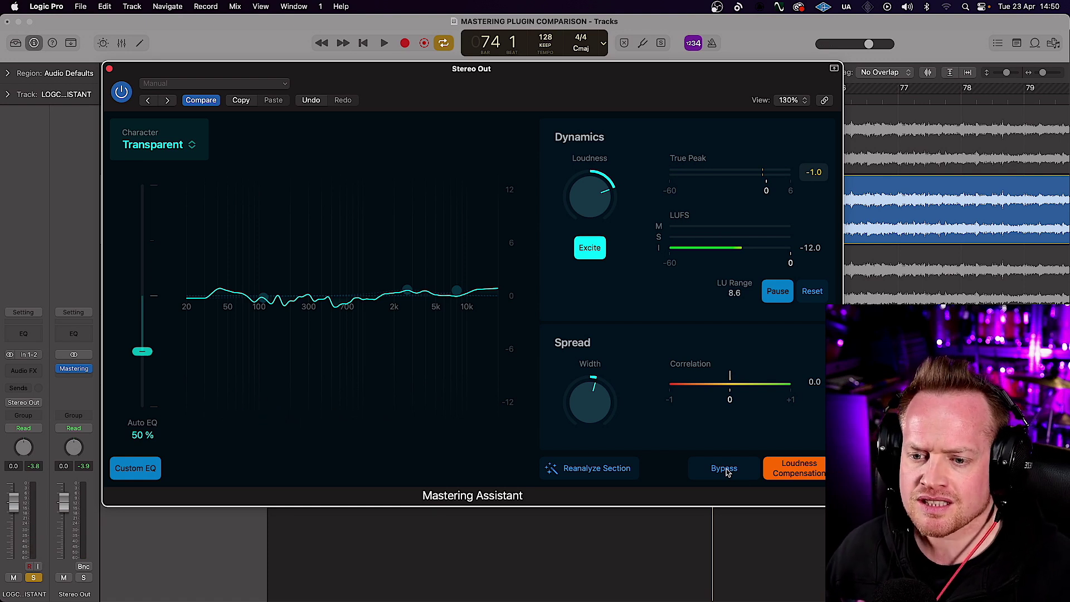
# Change the Mastering Assistant character from Transparent to Clean.
pyautogui.click(191, 147)
pyautogui.click(133, 176)
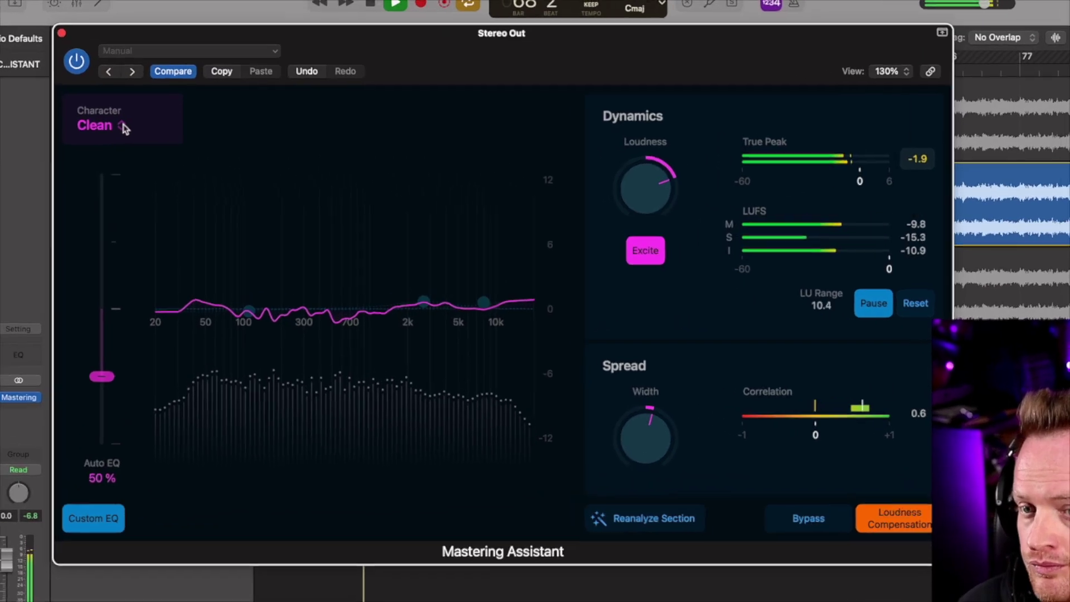
# Audition the Valve and Punch characters of the Mastering Assistant during playback and switch to Transparent.
pyautogui.click(161, 147)
pyautogui.click(77, 168)
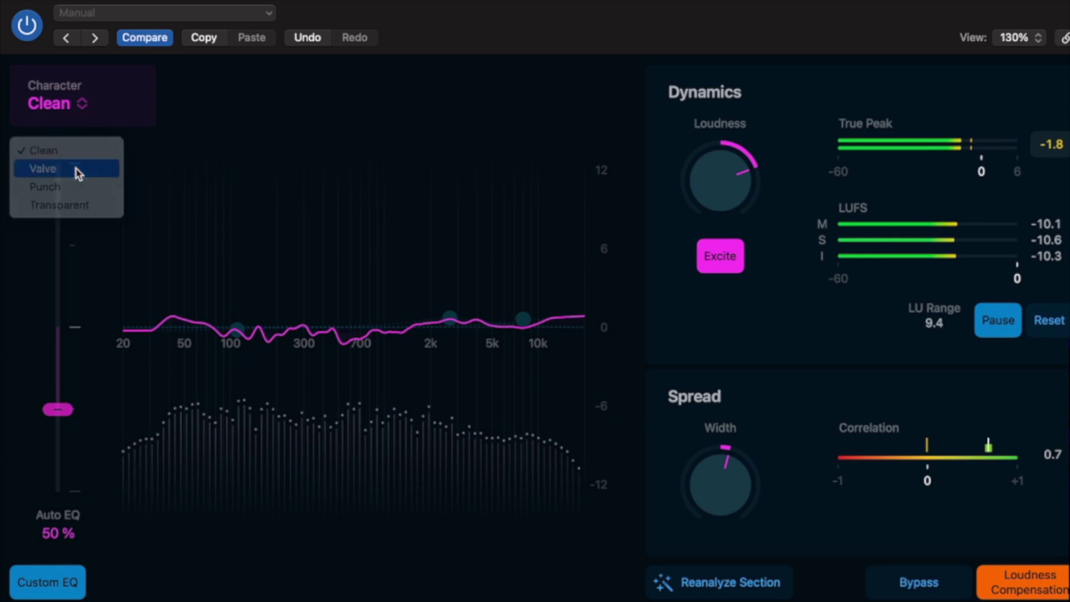
pyautogui.click(80, 105)
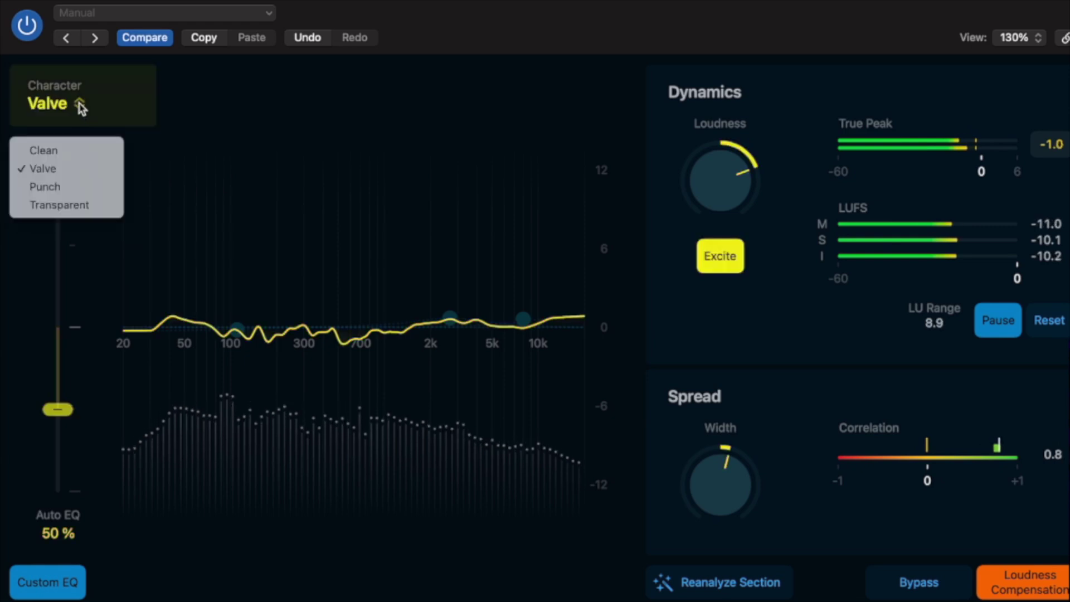
pyautogui.click(70, 188)
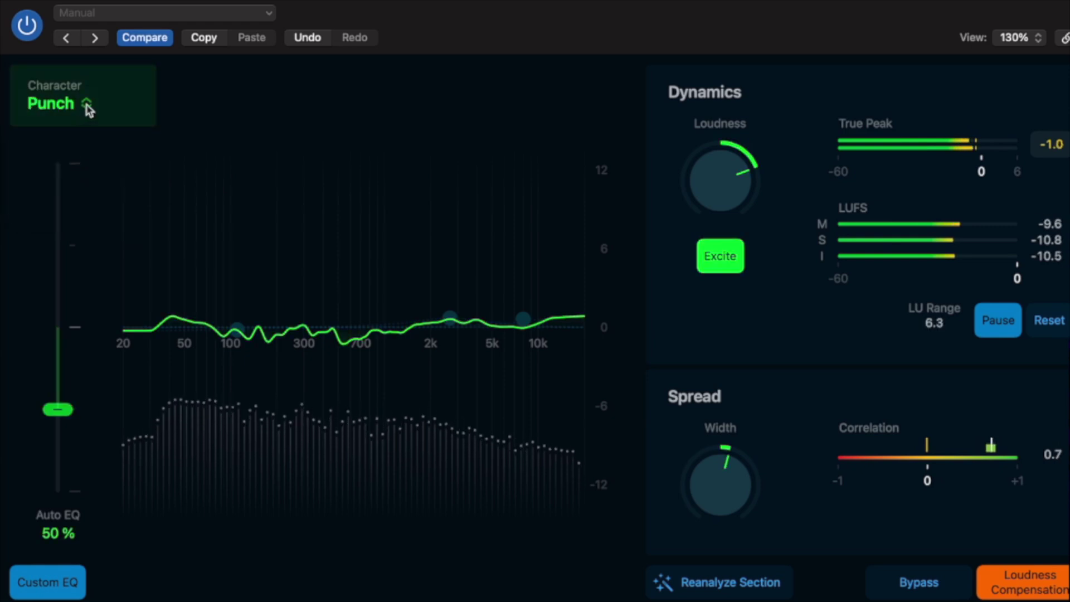
pyautogui.click(86, 106)
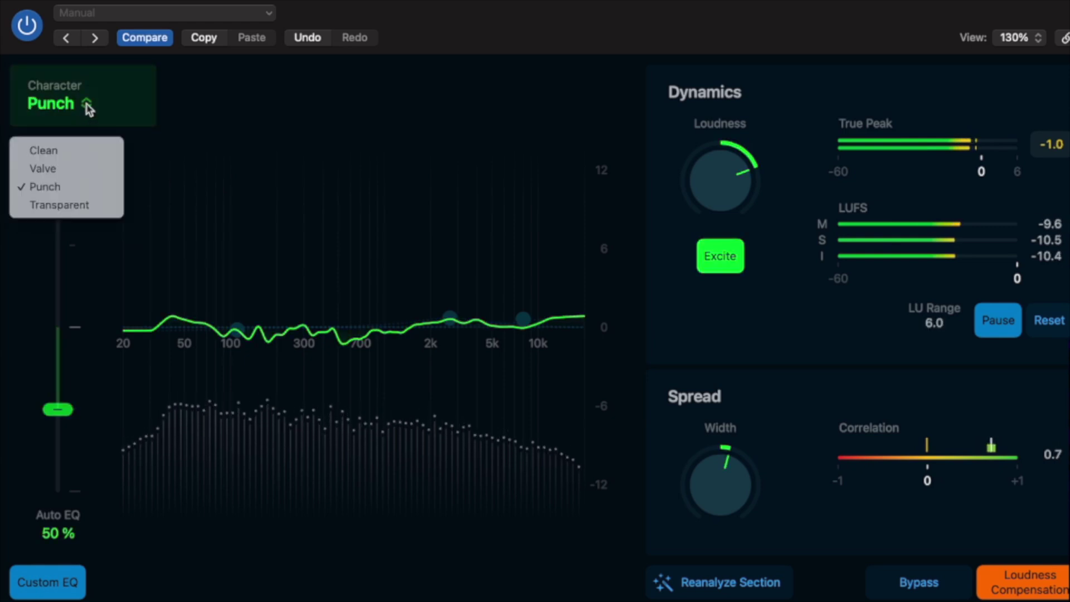
pyautogui.click(88, 205)
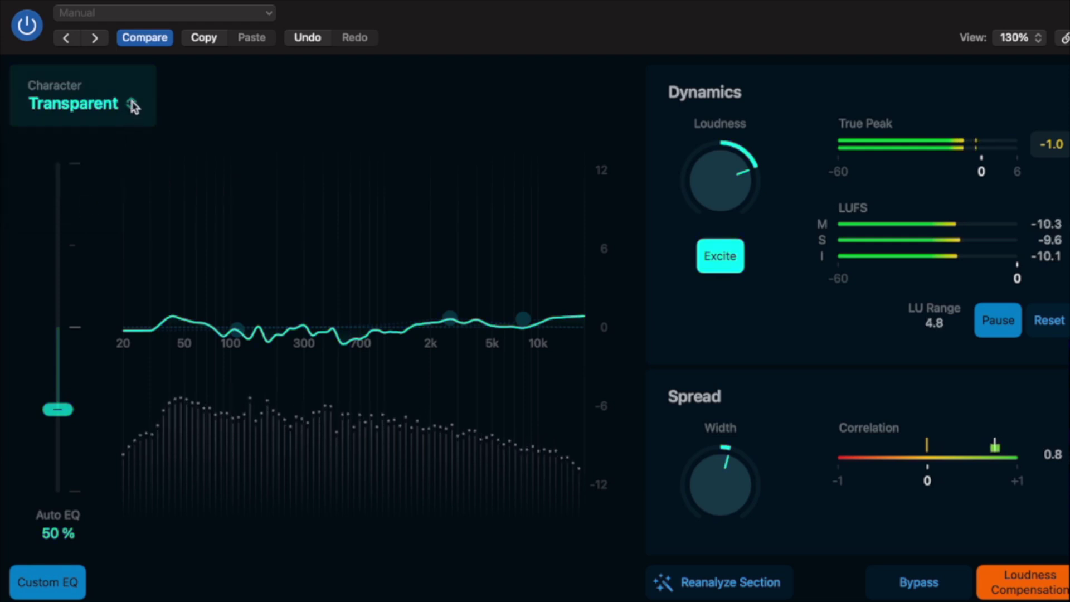
# Compare the Punch character once more against Transparent and leave the Mastering Assistant on Transparent.
pyautogui.click(134, 106)
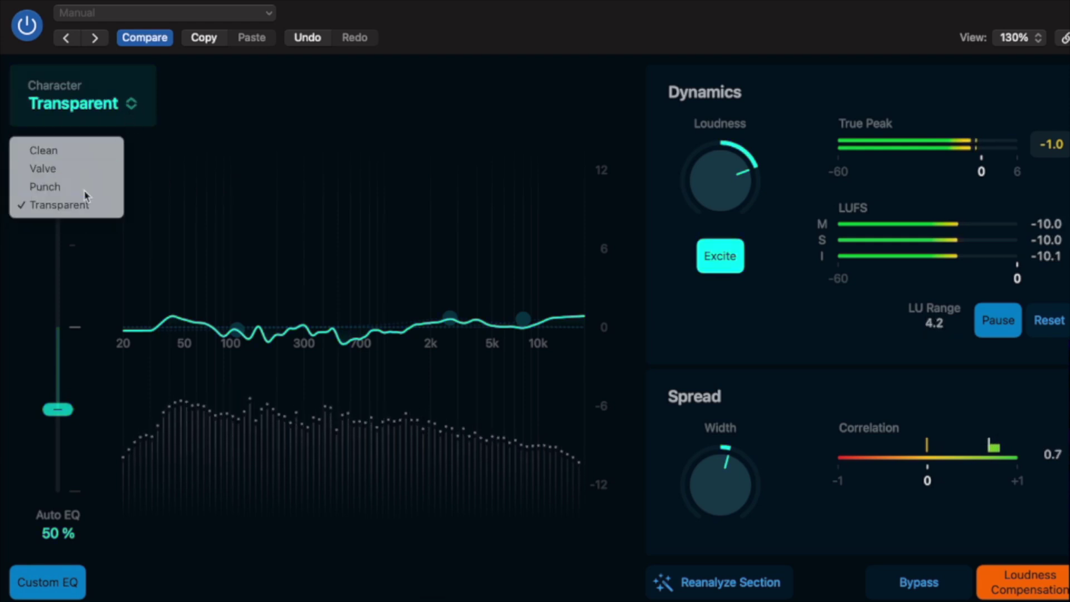
pyautogui.click(70, 187)
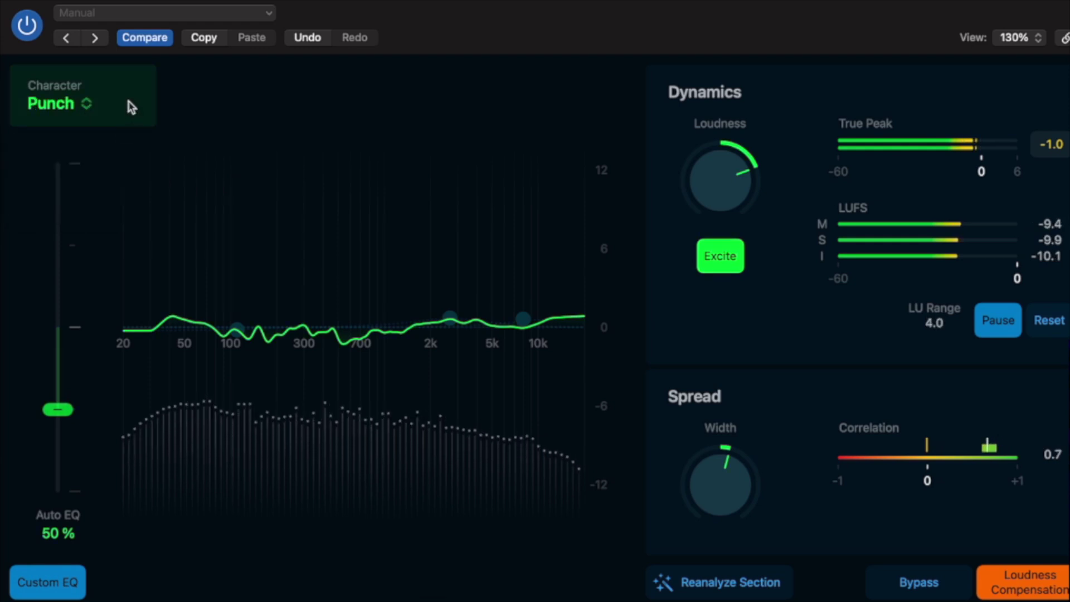
pyautogui.click(88, 107)
pyautogui.click(84, 205)
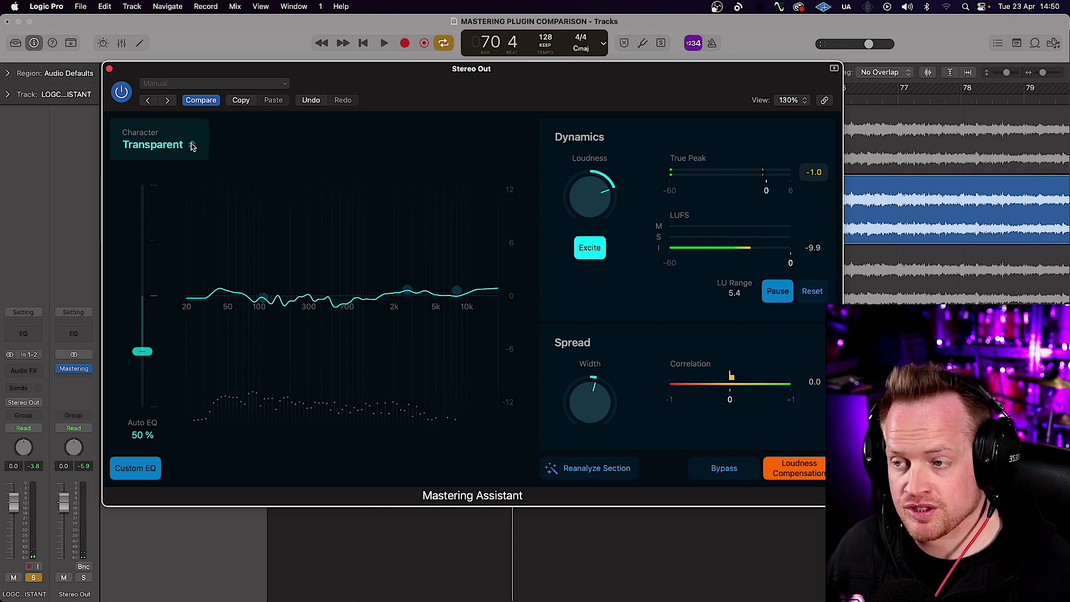
# Try the custom EQ's mid band at 2.922 kHz and 1.1 dB, and undo the move.
pyautogui.click(408, 290)
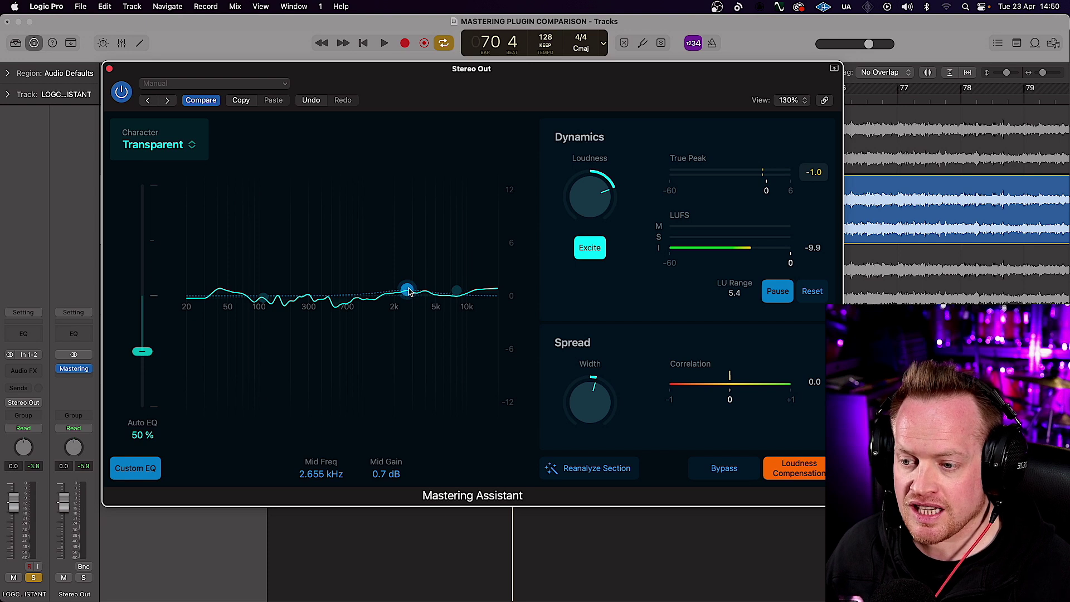
pyautogui.moveTo(407, 290); pyautogui.dragTo(460, 306)
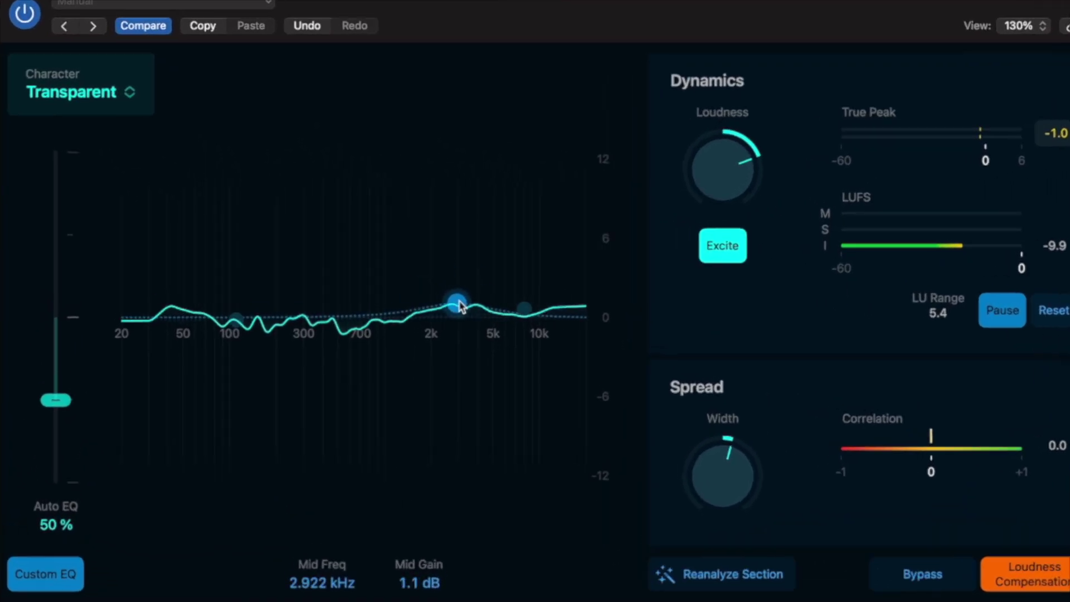
pyautogui.click(310, 26)
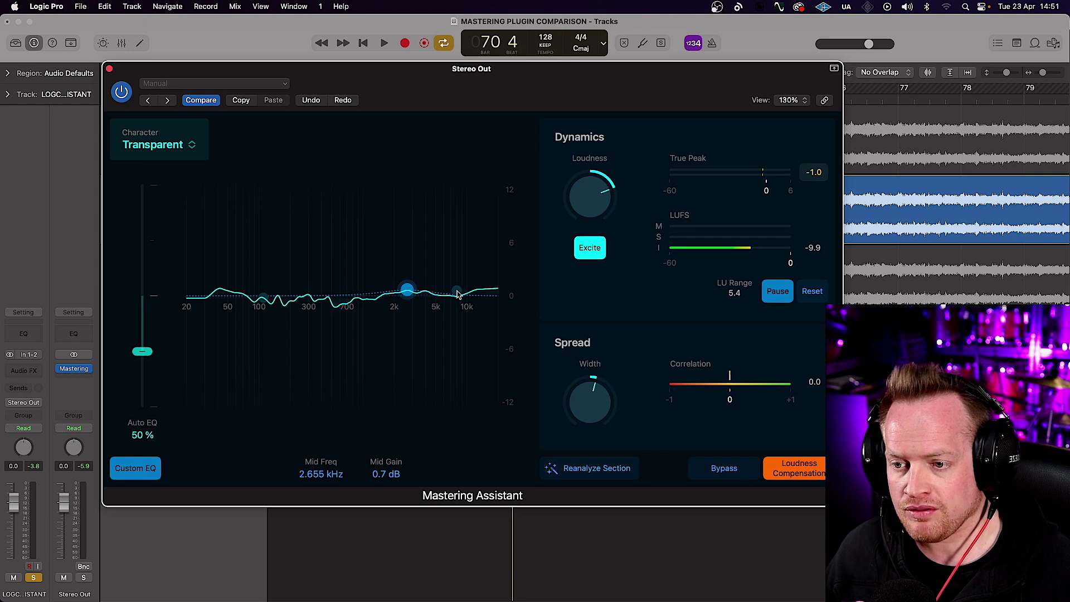
# Check the frequency and gain settings of the custom EQ's high and low bands.
pyautogui.click(457, 293)
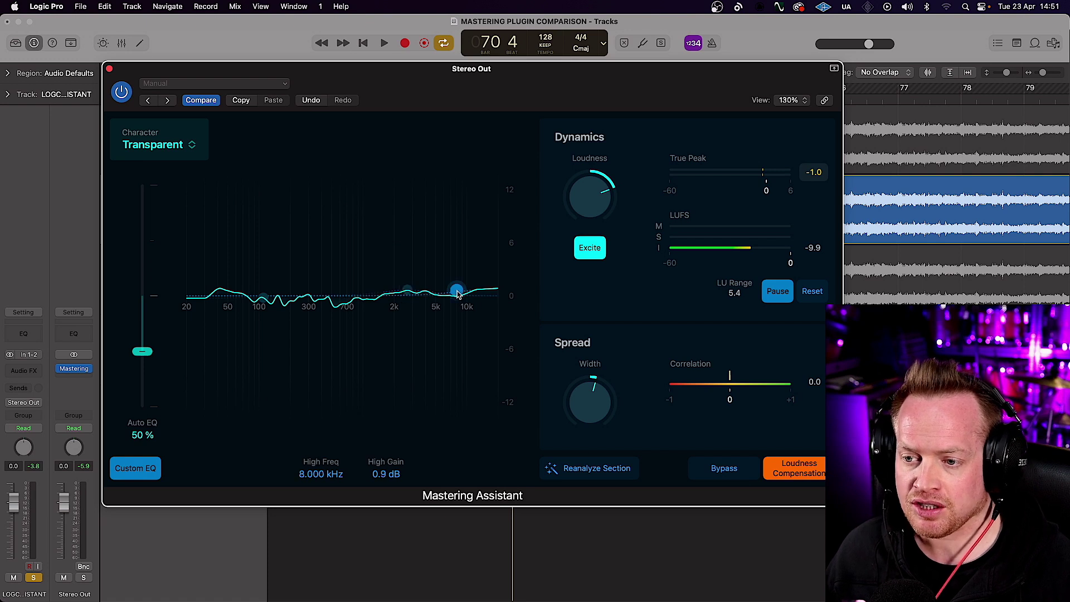
pyautogui.click(266, 299)
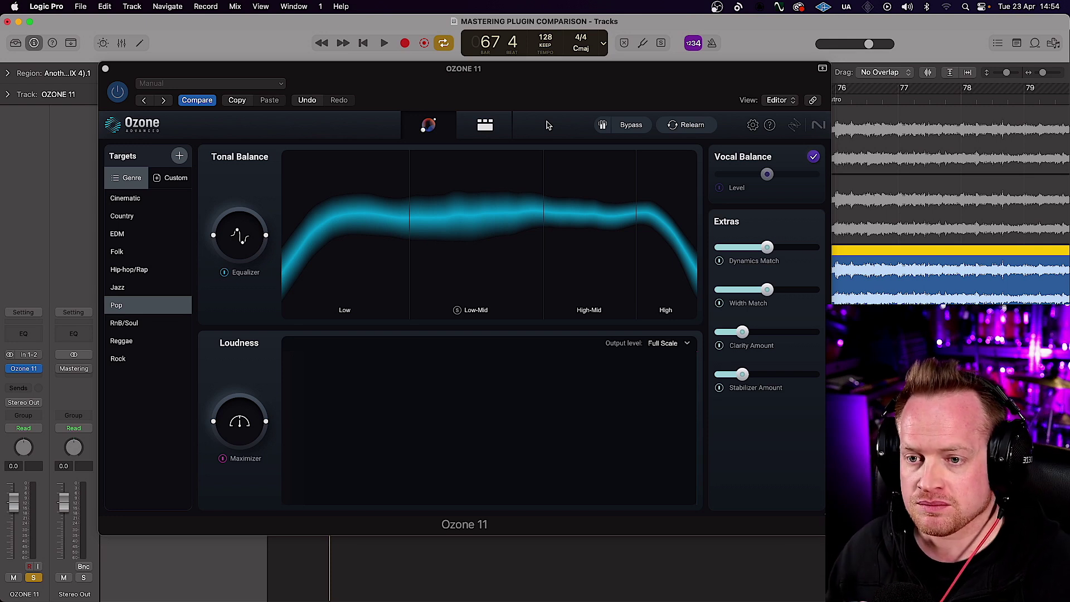
# Play the mix through Ozone 11, open its detailed module chain and view the Equalizer and Impact modules.
pyautogui.press('space')
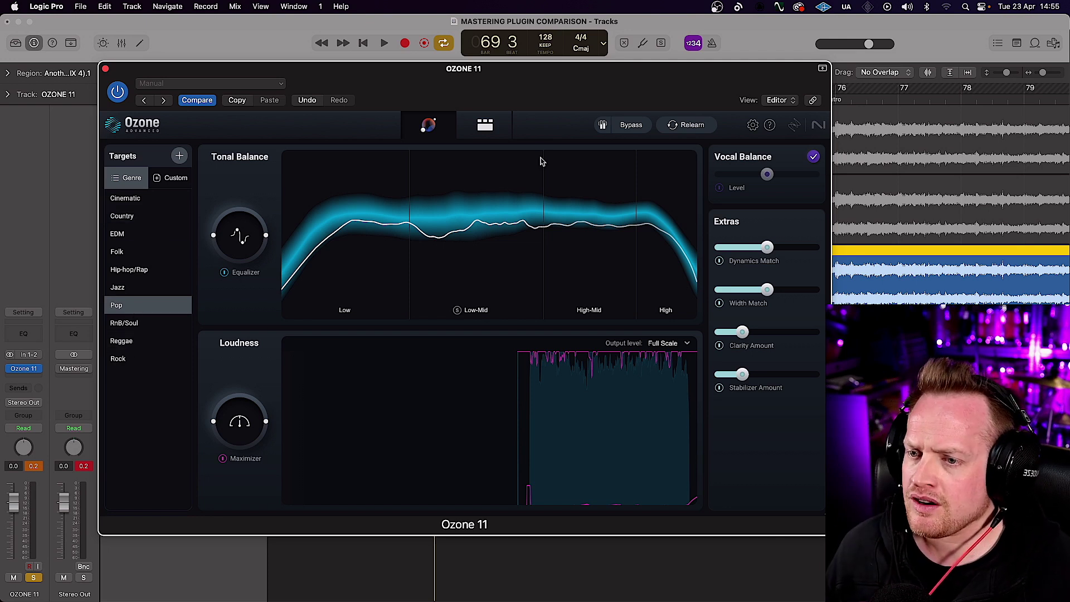
pyautogui.click(480, 126)
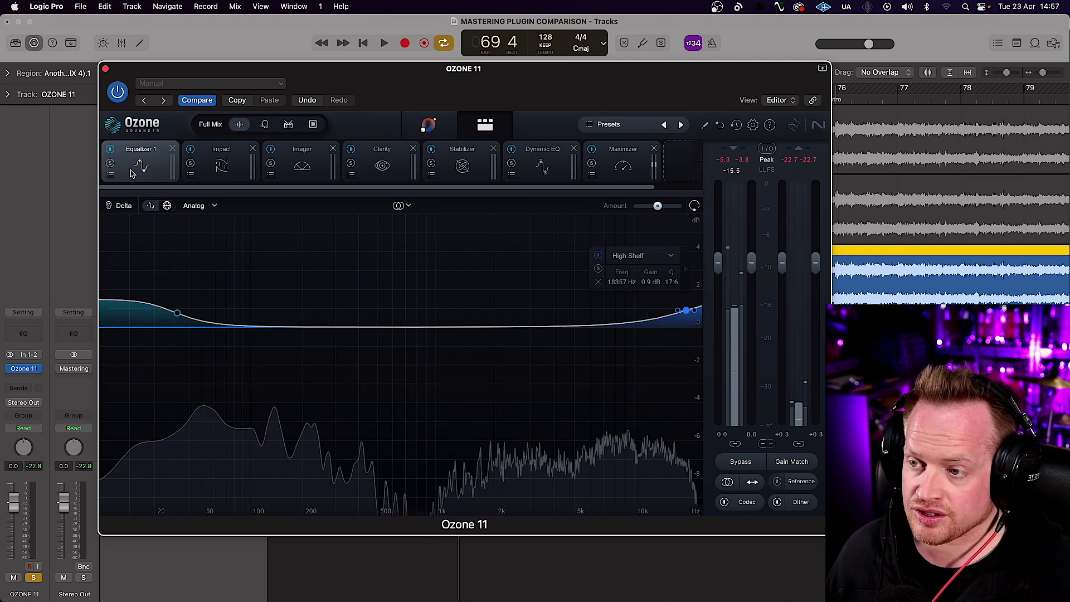
pyautogui.click(224, 167)
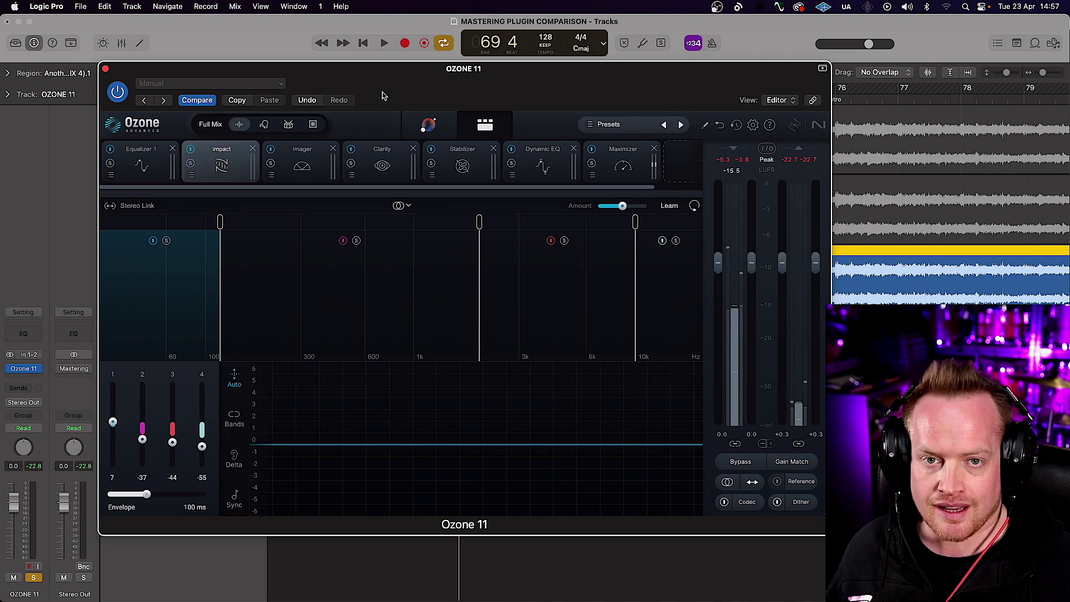
# Audition the Imager's second band in solo during playback and set the third band's width to 0.
pyautogui.click(301, 168)
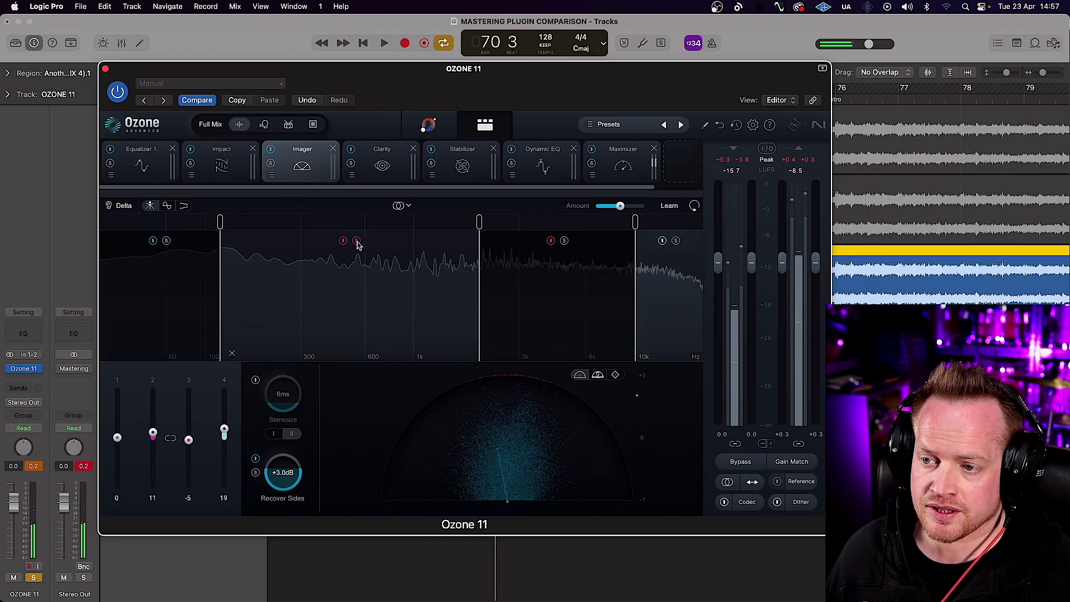
pyautogui.press('space')
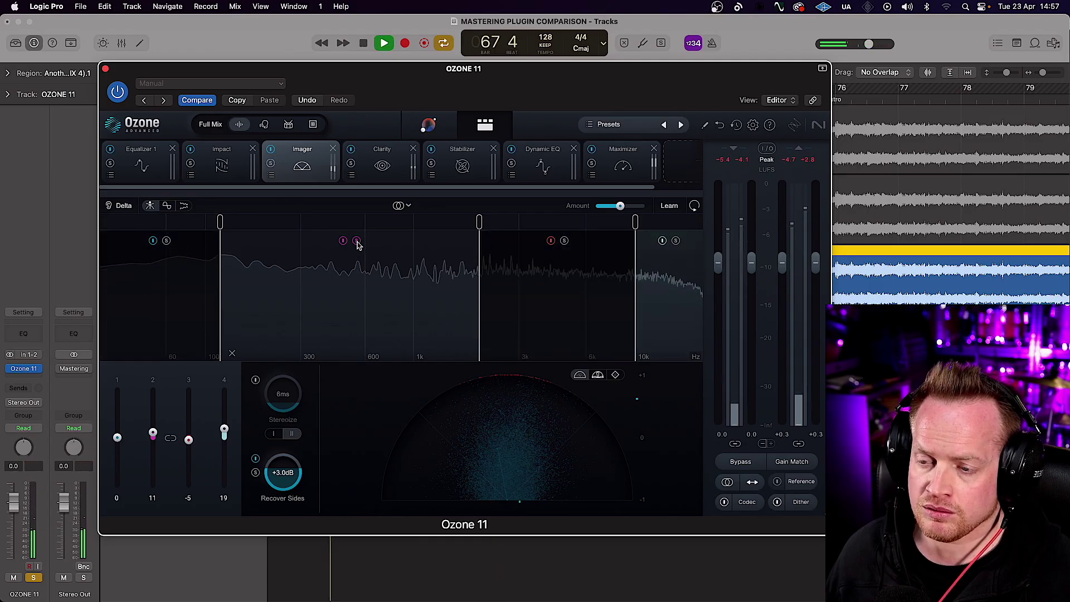
pyautogui.click(676, 241)
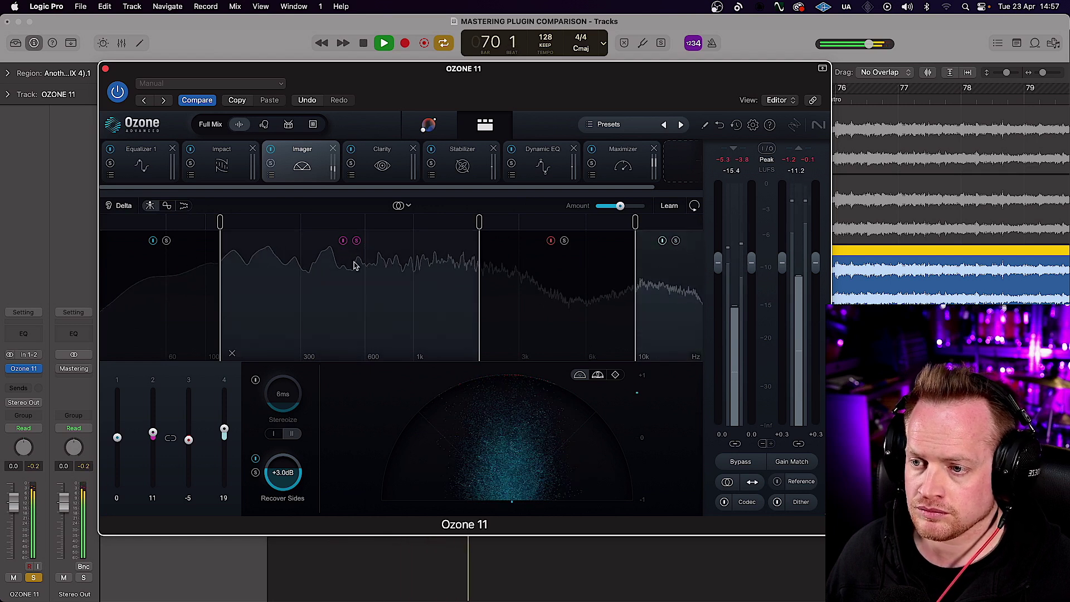
pyautogui.press('space')
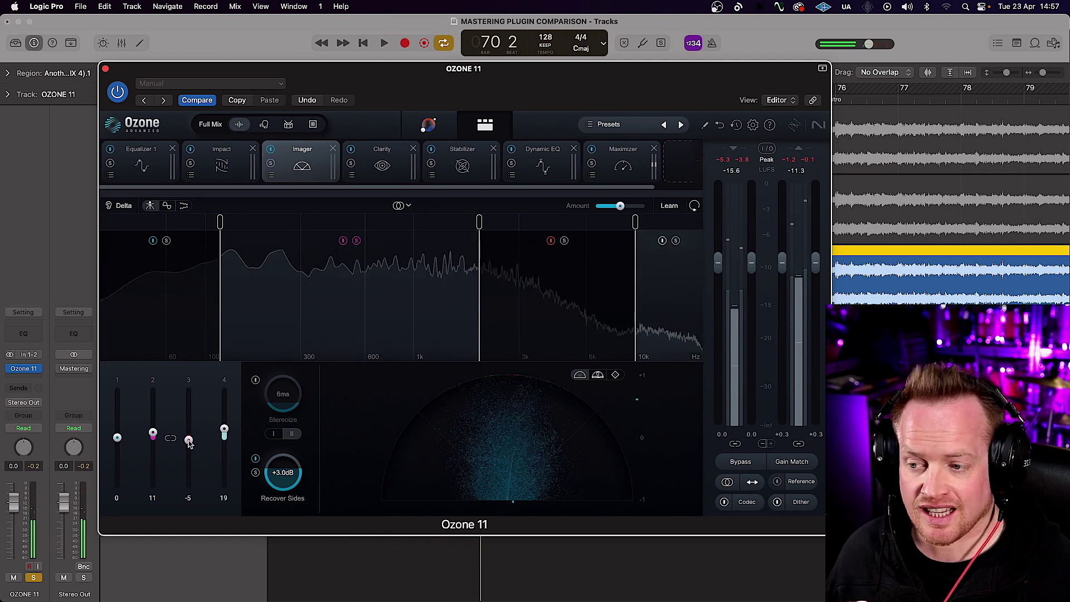
pyautogui.moveTo(188, 442); pyautogui.dragTo(188, 438)
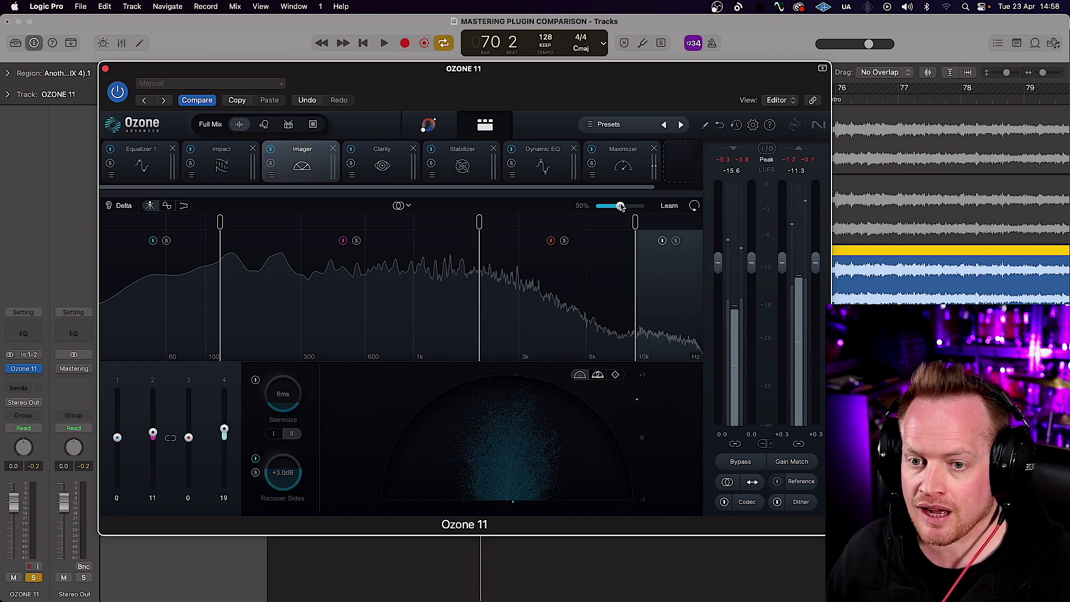
# Play the mix with the Imager Amount raised to 60% and 96%, and bring it back to about 50%.
pyautogui.press('space')
pyautogui.moveTo(620, 207); pyautogui.dragTo(627, 207)
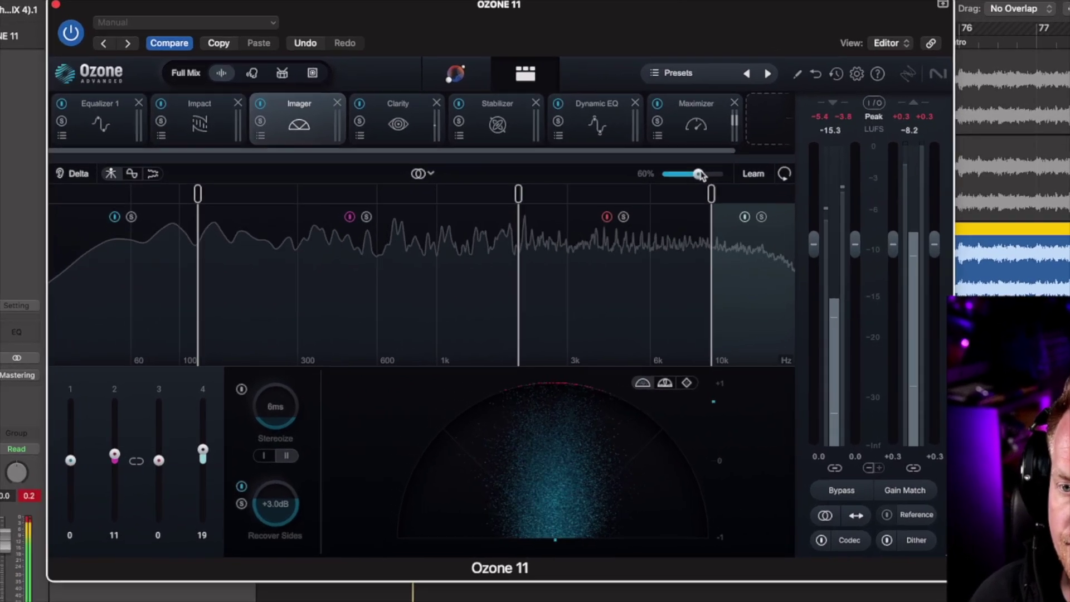
pyautogui.moveTo(699, 176); pyautogui.dragTo(720, 178)
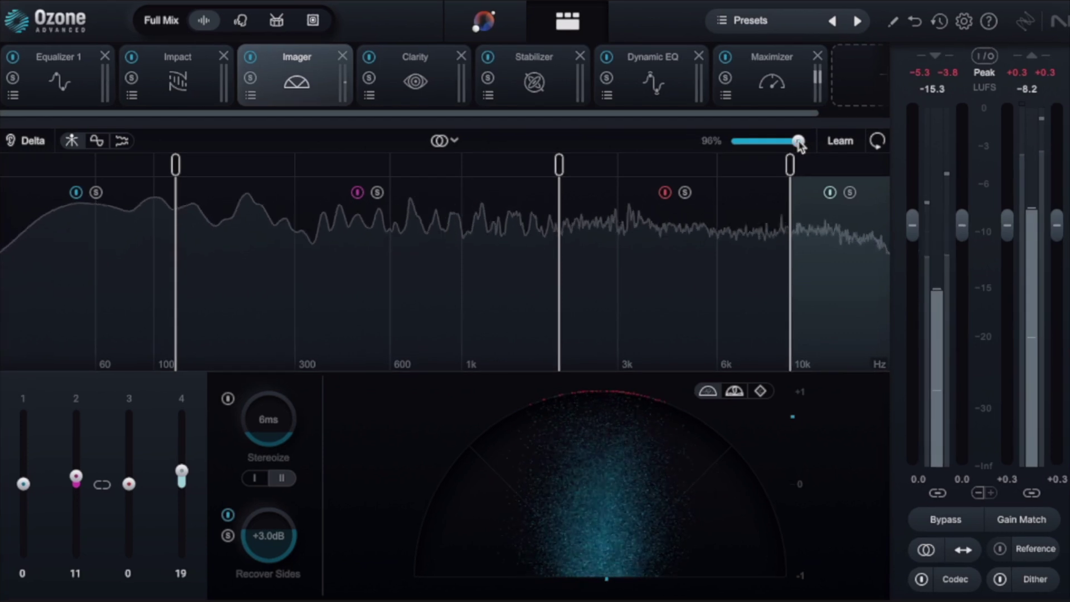
pyautogui.moveTo(798, 144); pyautogui.dragTo(764, 143)
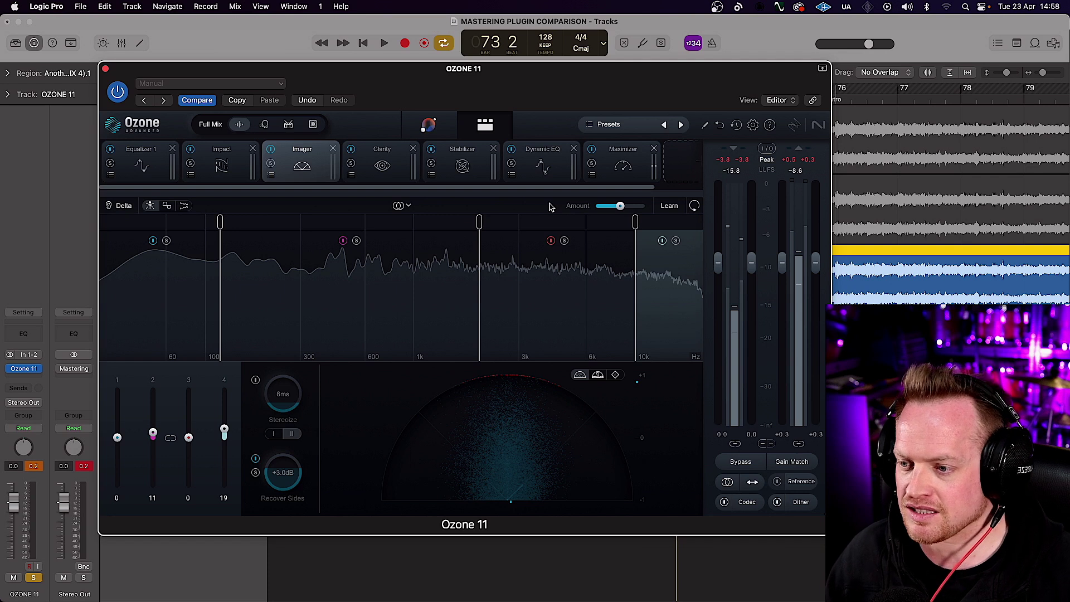
# Audition the Clarity Amount at 65% and 83% during playback, using Delta listening, and settle on 14%.
pyautogui.click(382, 166)
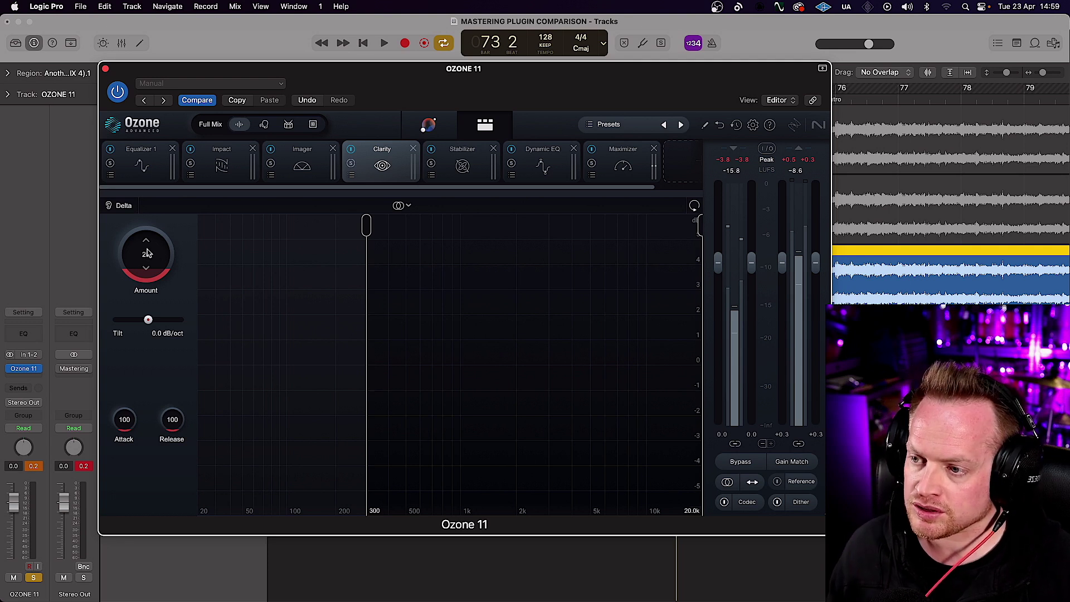
pyautogui.moveTo(146, 253); pyautogui.dragTo(155, 216)
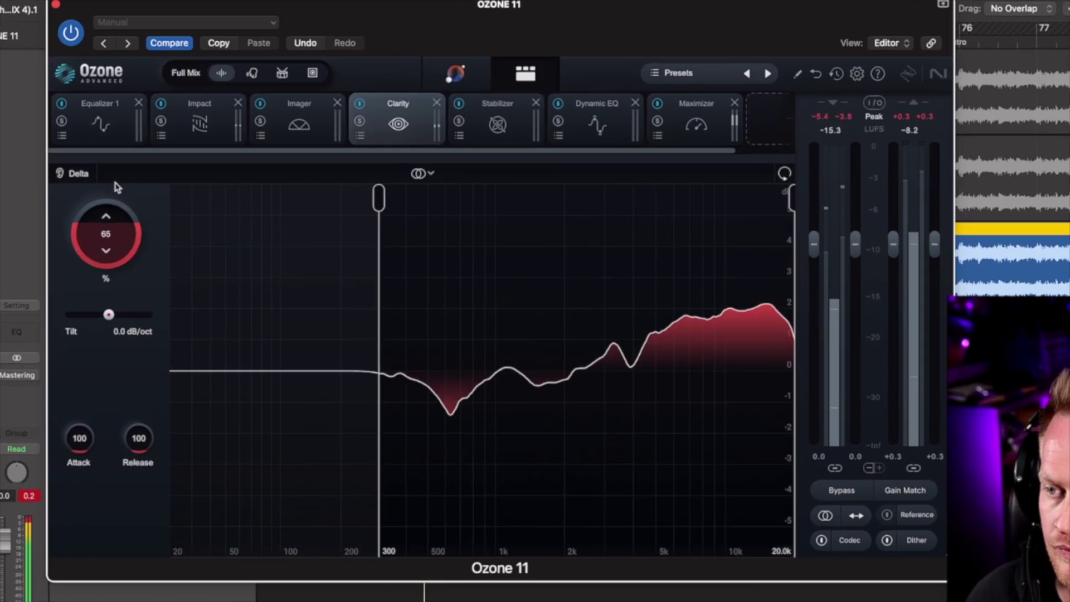
pyautogui.moveTo(117, 187); pyautogui.dragTo(60, 299)
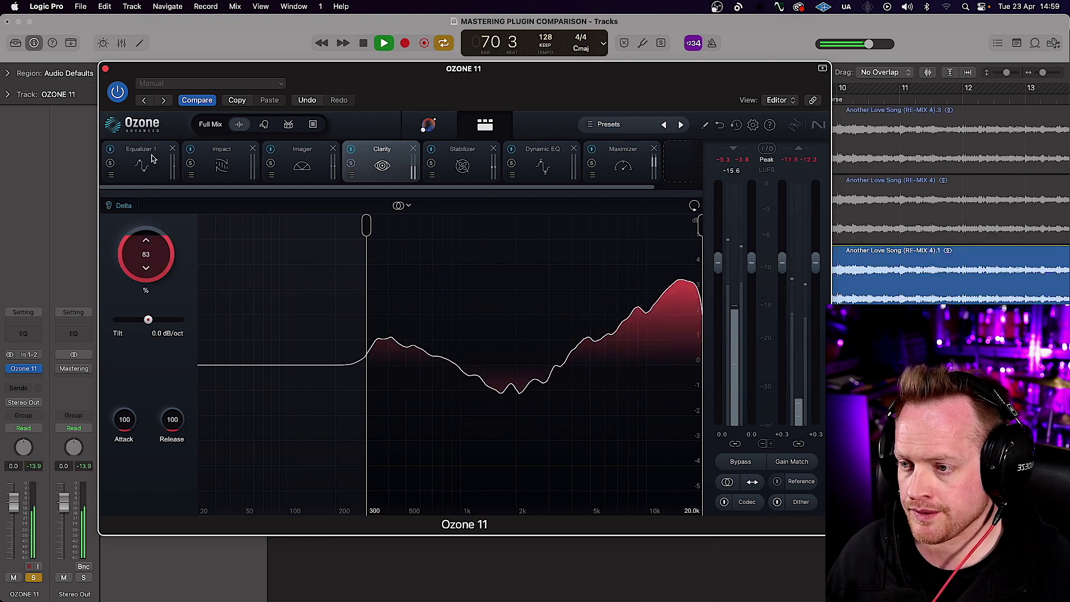
pyautogui.scroll(-10, 145, 242)
pyautogui.moveTo(145, 243); pyautogui.dragTo(156, 290)
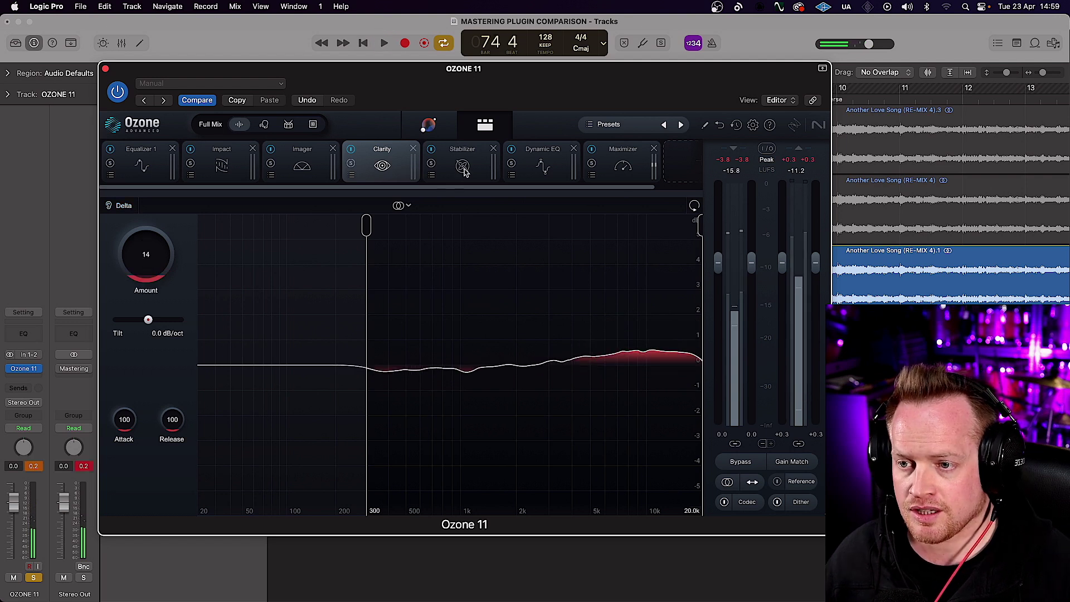
# Open the Stabilizer, audition its Amount at about 91% during playback and lower it to 18%.
pyautogui.click(463, 167)
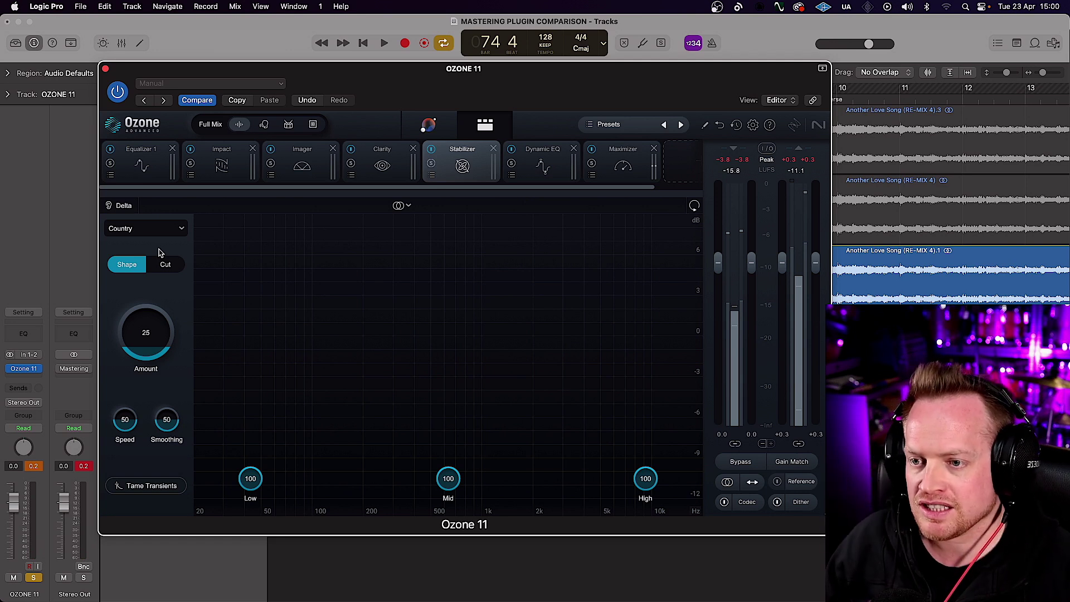
pyautogui.press('space')
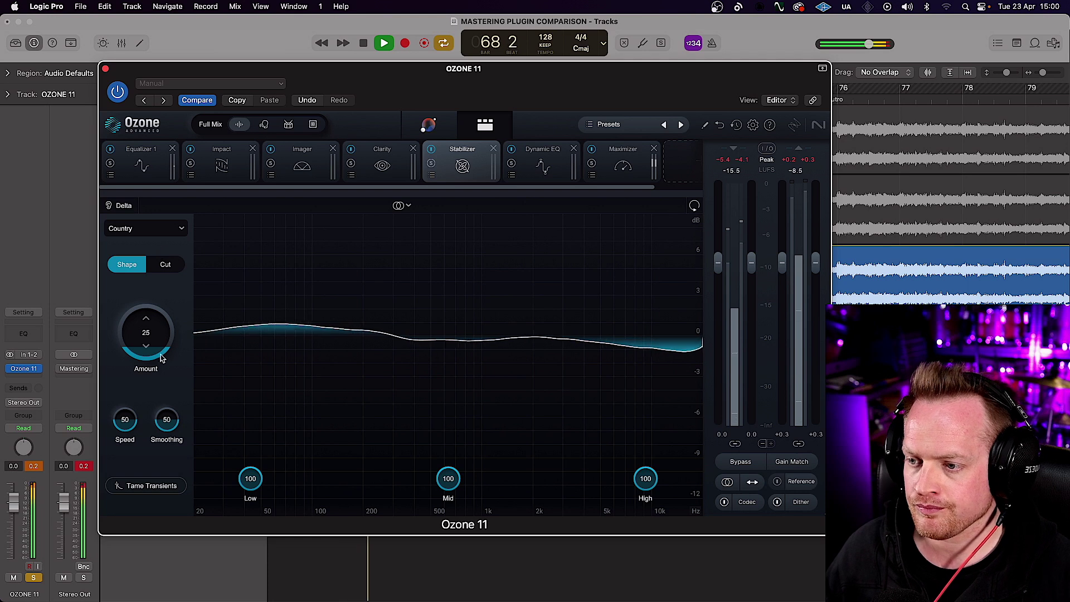
pyautogui.scroll(5, 148, 312)
pyautogui.scroll(6, 149, 312)
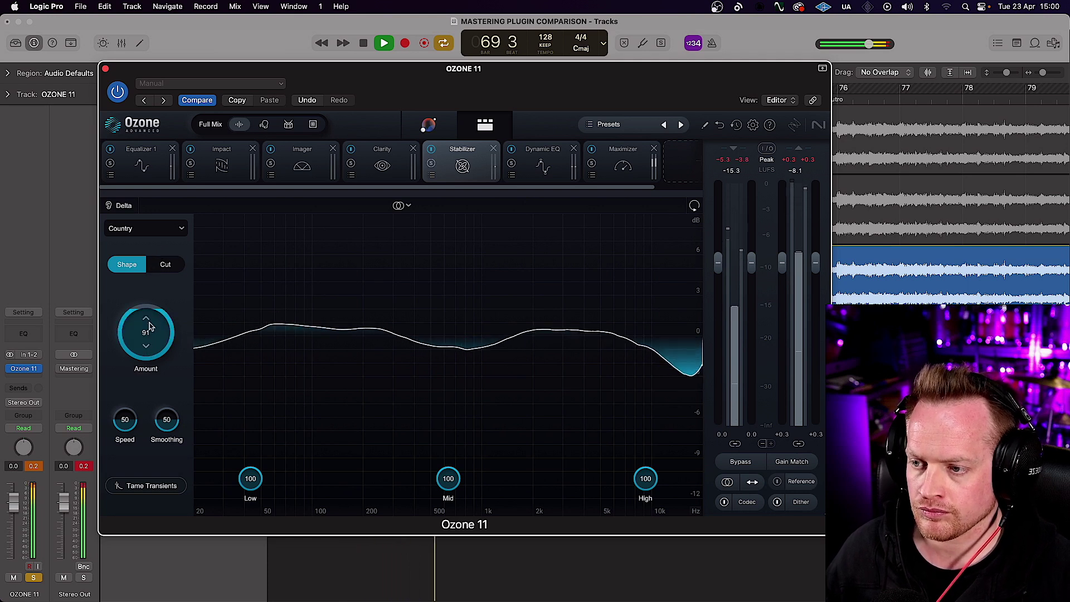
pyautogui.moveTo(149, 323); pyautogui.dragTo(138, 418)
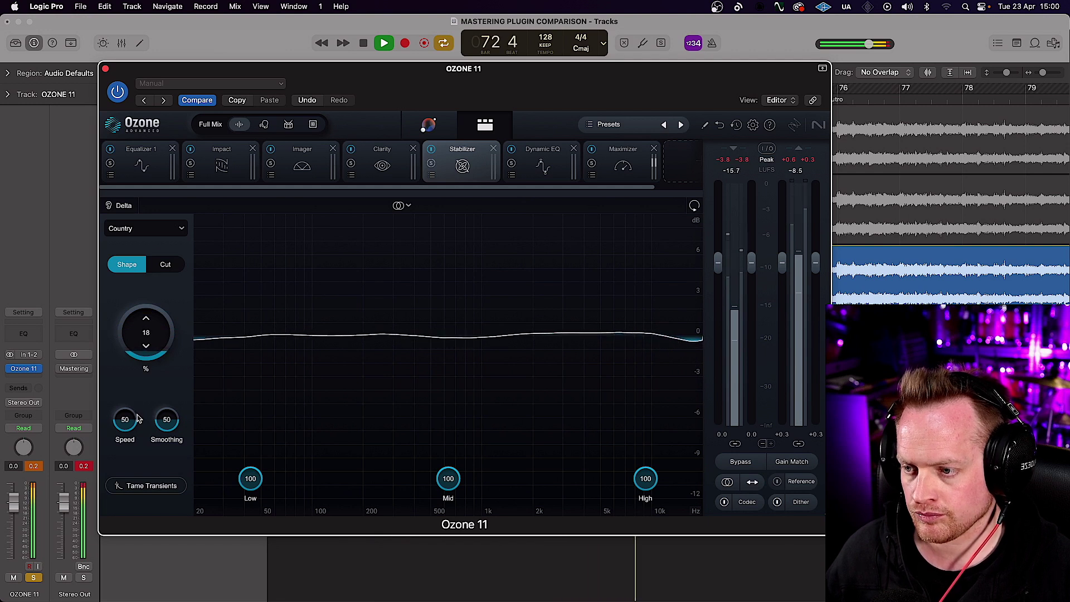
# Listen to the Stabilizer's Delta signal, set its Amount to 12% and stop playback.
pyautogui.click(115, 207)
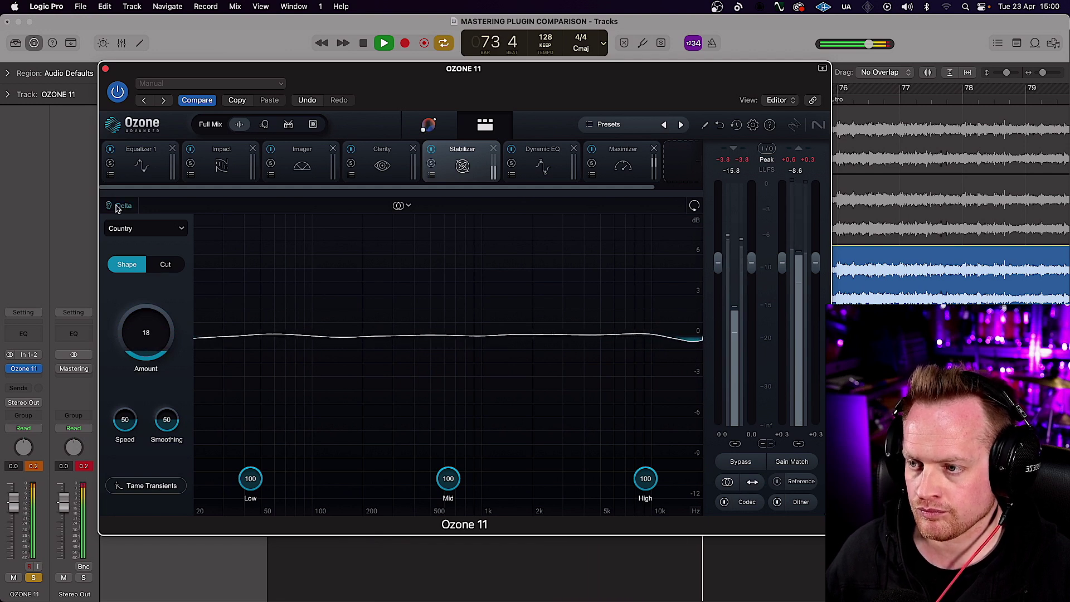
pyautogui.moveTo(148, 337)
pyautogui.mouseDown()
pyautogui.moveTo(150, 269)
pyautogui.moveTo(139, 348)
pyautogui.mouseUp()
pyautogui.press('space')
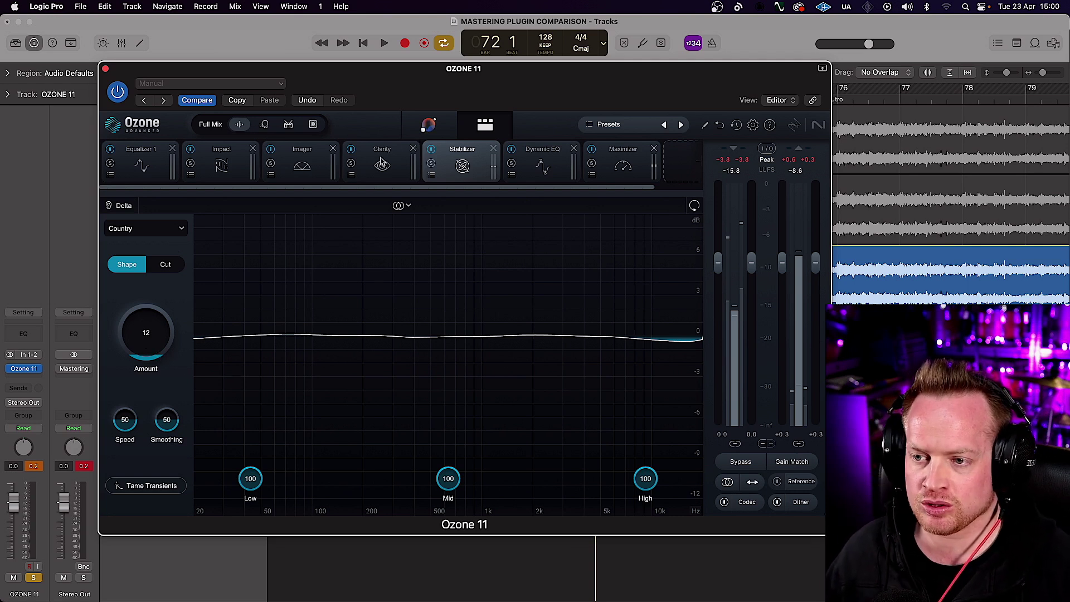
# Open the Dynamic EQ module to view its bands.
pyautogui.click(536, 168)
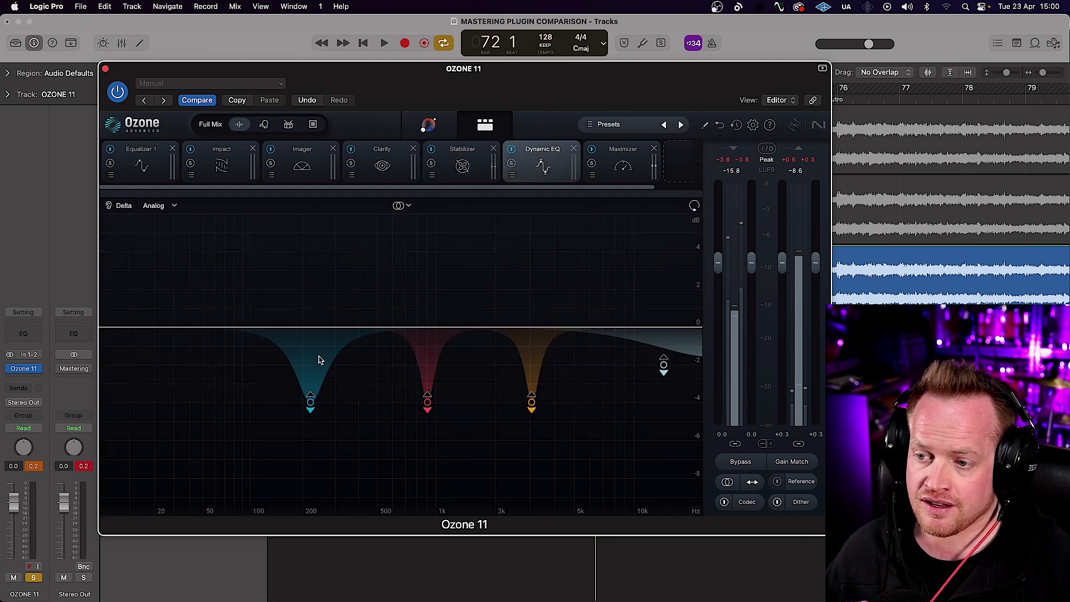
# Select the Dynamic EQ's 222 Hz band, play the mix and listen briefly to the module's Delta signal.
pyautogui.click(311, 402)
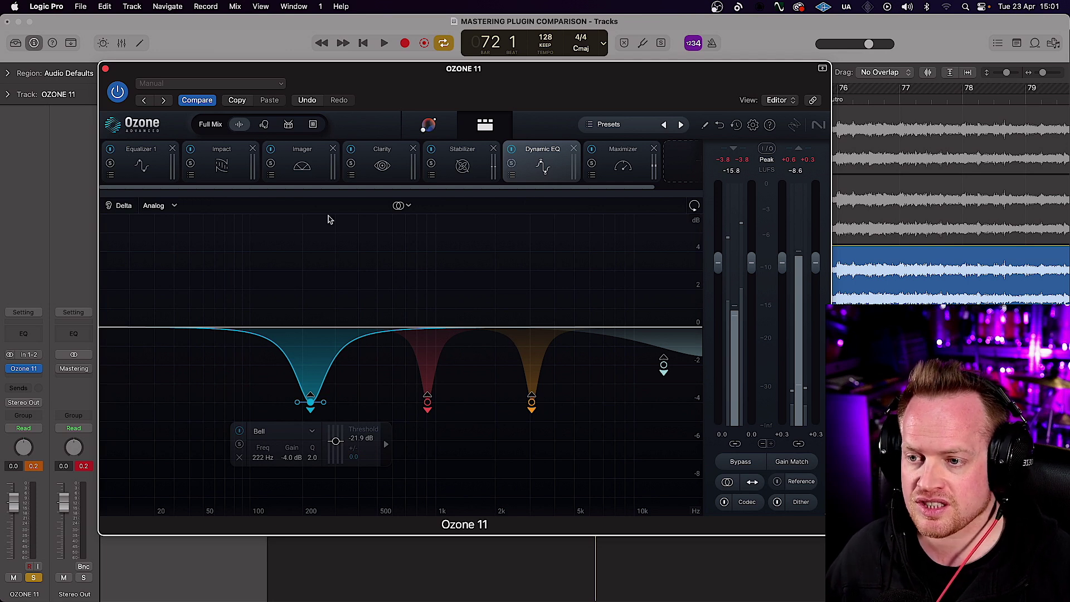
pyautogui.press('space')
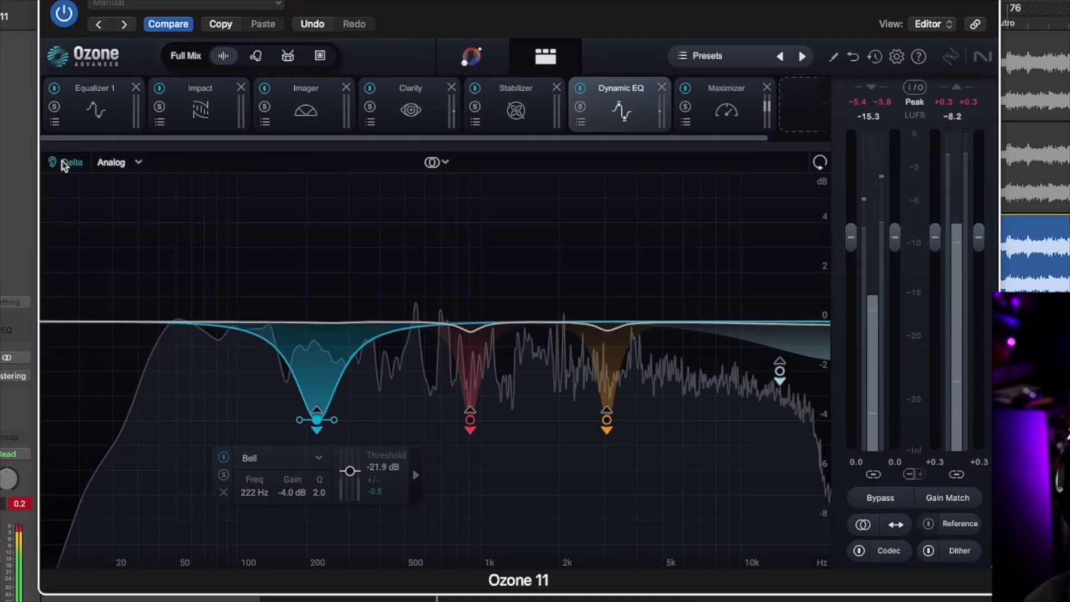
pyautogui.click(63, 163)
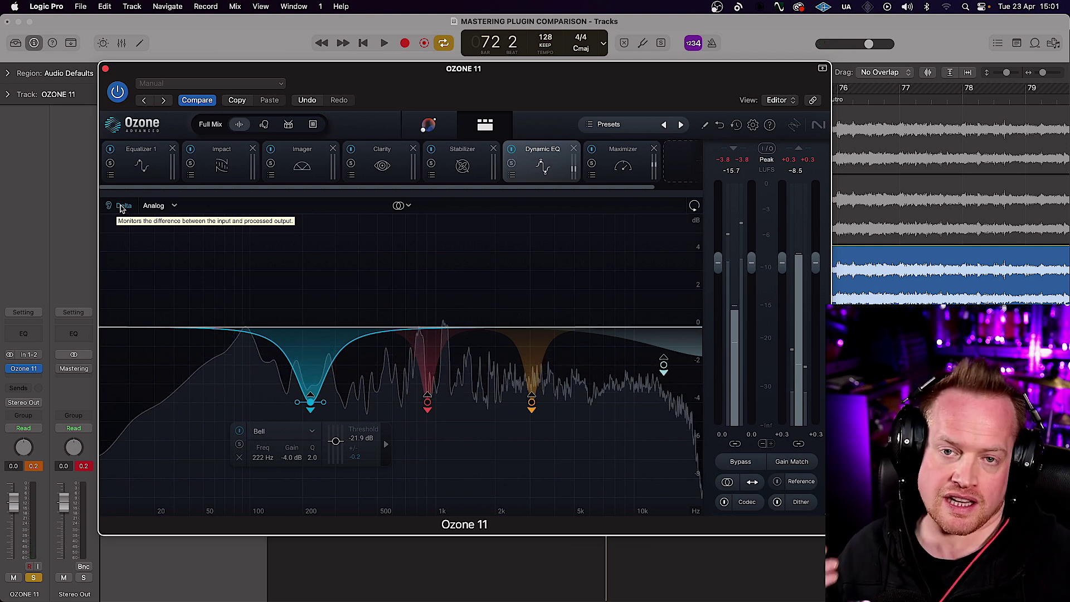
pyautogui.click(121, 207)
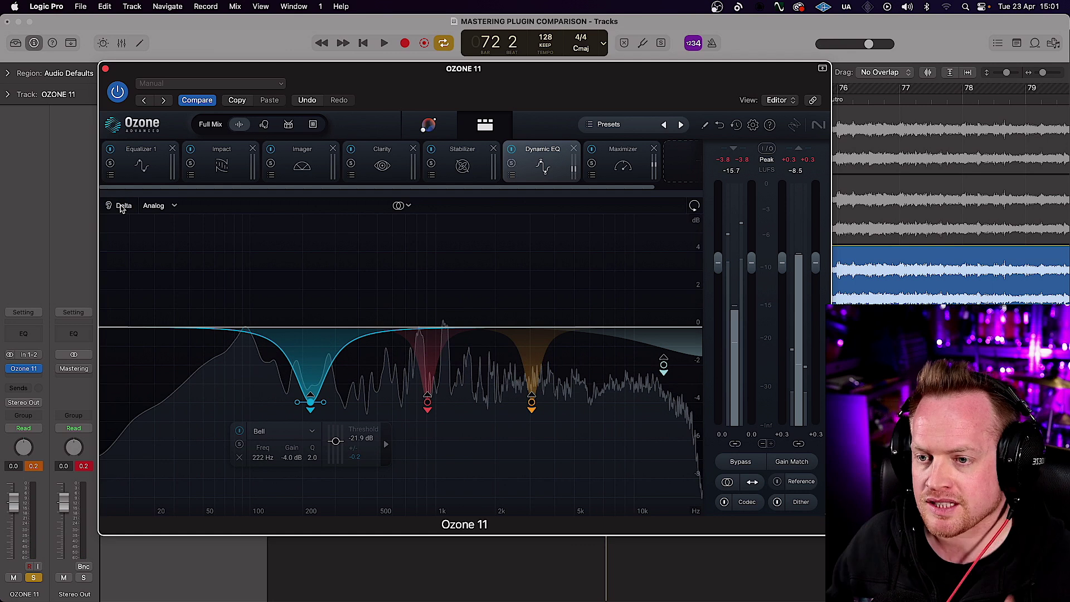
# Open the Maximizer module and set its Output Level to -1.00.
pyautogui.click(624, 166)
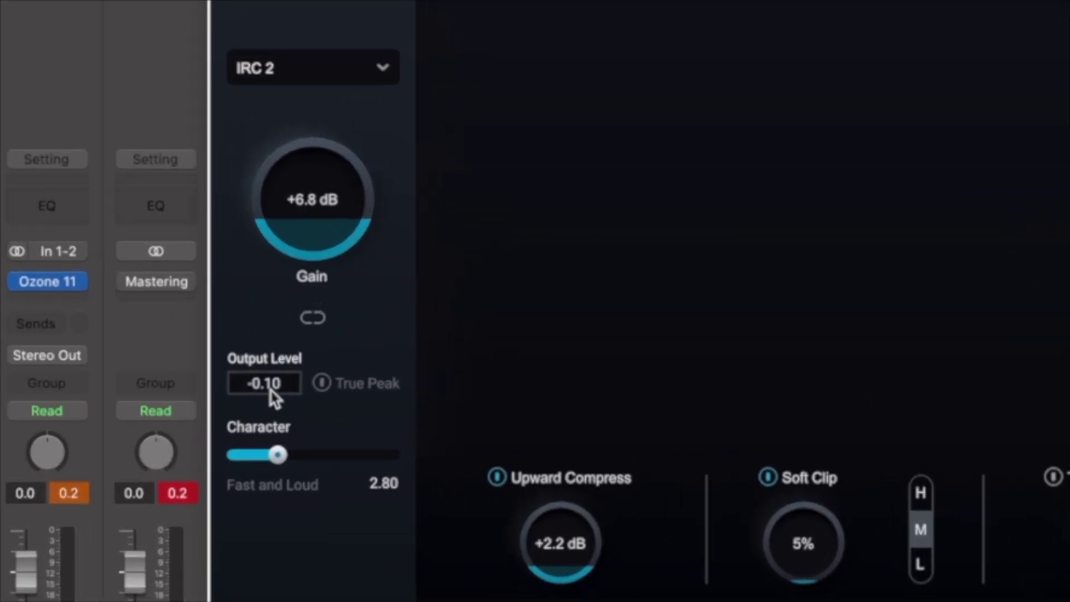
pyautogui.doubleClick(126, 416)
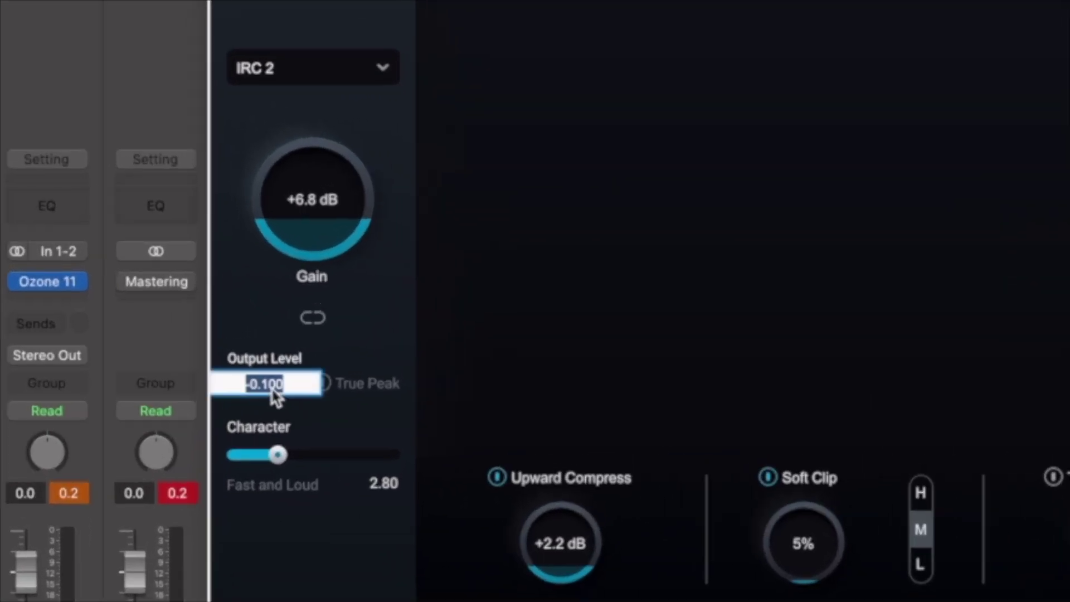
pyautogui.press('BackSpace')
pyautogui.press('Return')
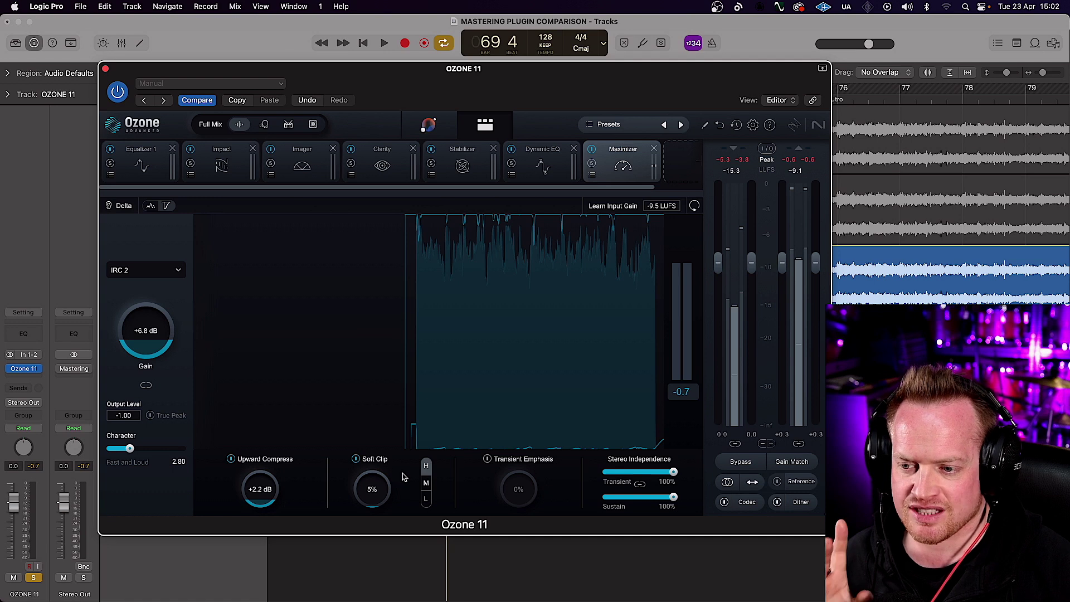
# Audition the Maximizer's Soft Clip in low mode at 30% and 100%, and in medium and high modes at 100%.
pyautogui.click(425, 500)
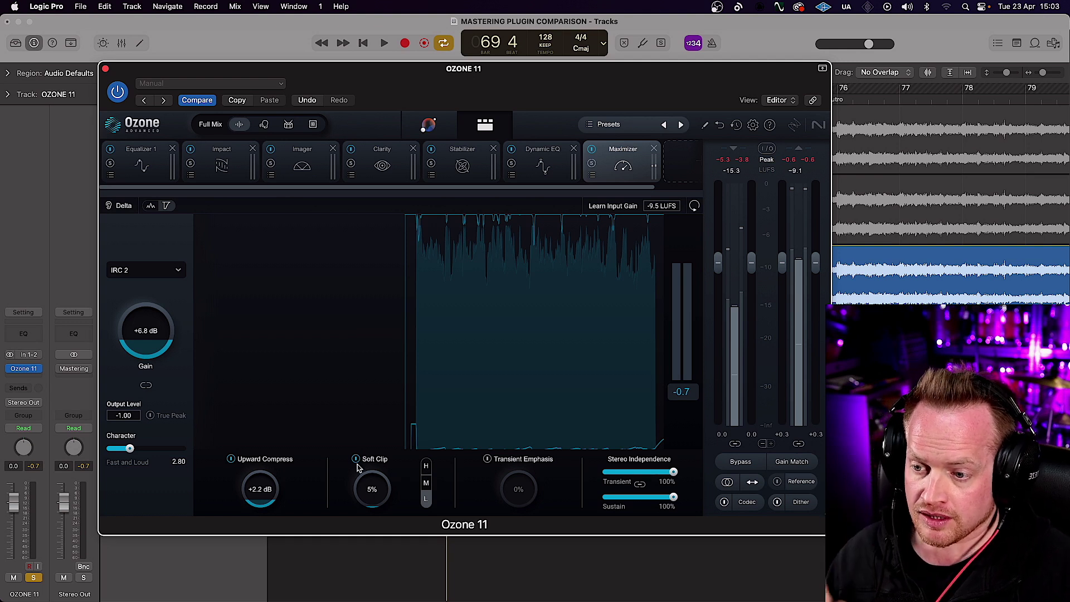
pyautogui.moveTo(371, 488); pyautogui.dragTo(375, 470)
pyautogui.press('space')
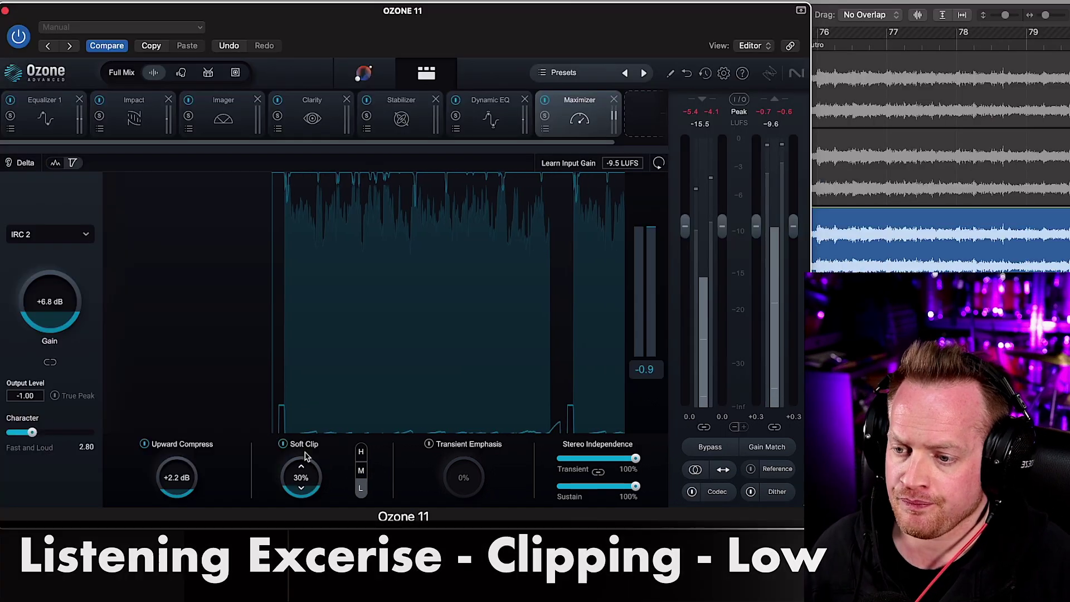
pyautogui.moveTo(304, 456); pyautogui.dragTo(319, 341)
pyautogui.click(360, 472)
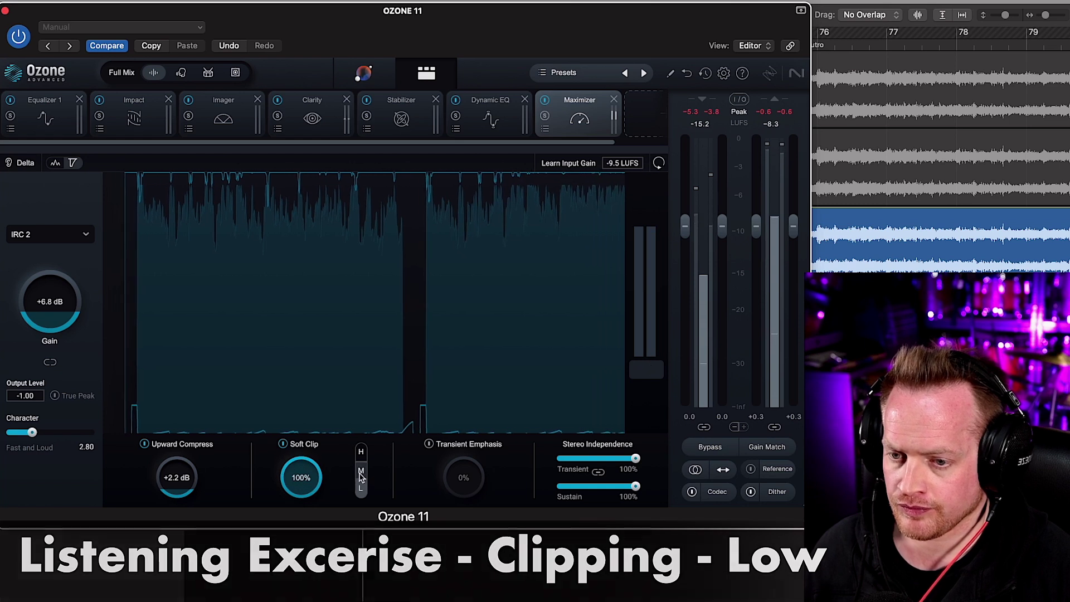
pyautogui.click(361, 453)
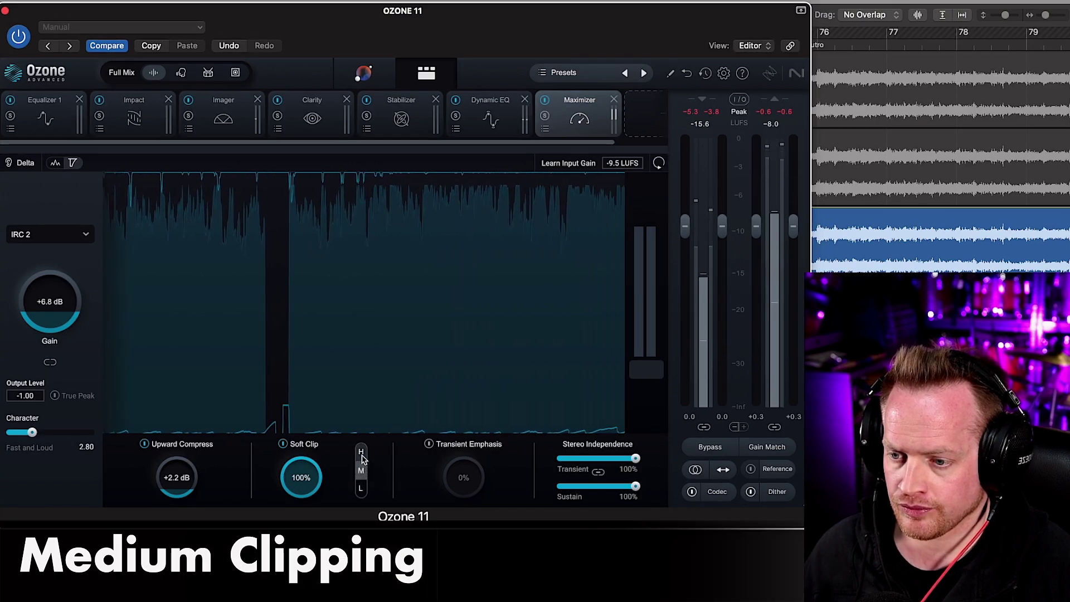
pyautogui.click(362, 453)
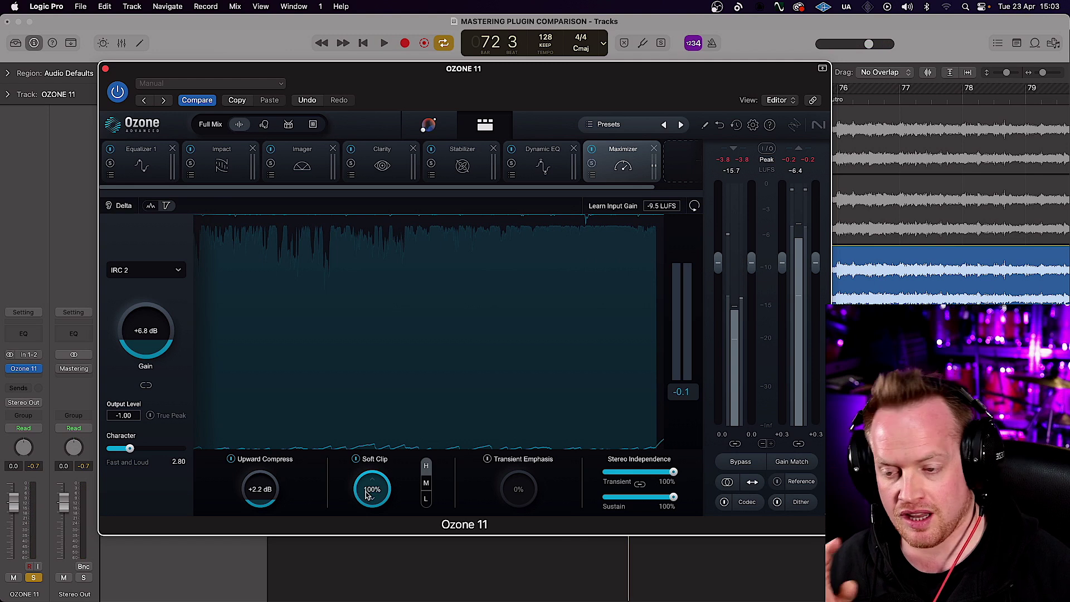
# Return Soft Clip to low mode, audition it at about 60% and 50% during playback, and bring it down to 5%.
pyautogui.click(427, 484)
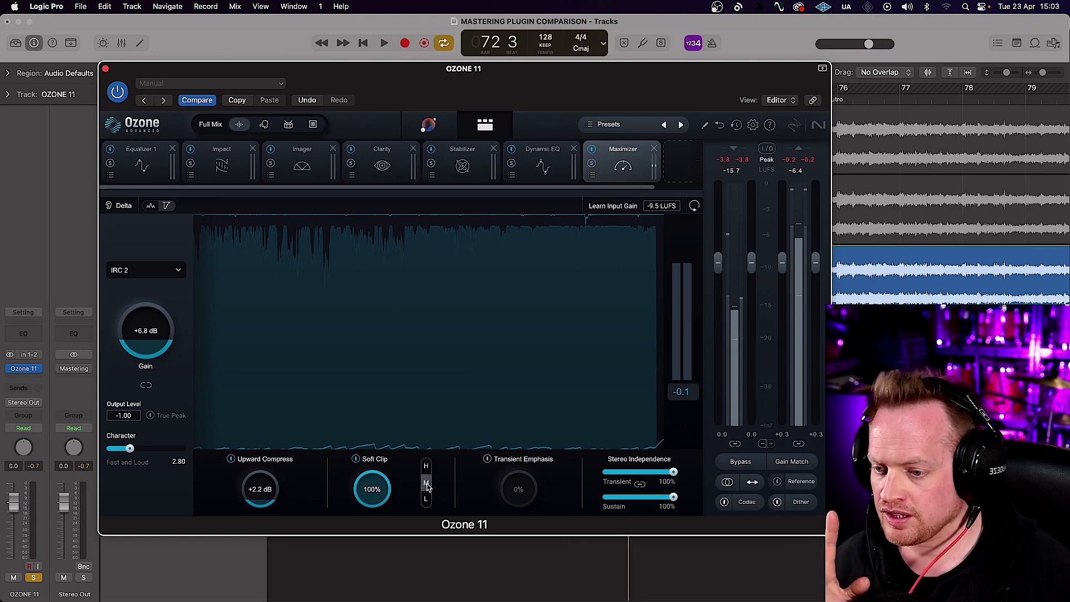
pyautogui.click(427, 499)
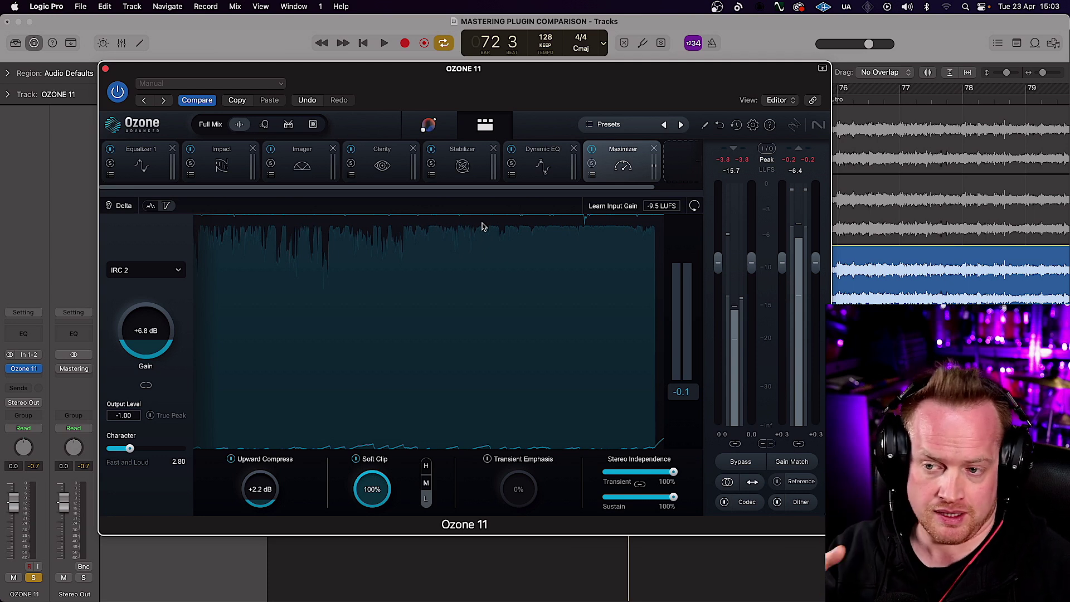
pyautogui.moveTo(369, 482); pyautogui.dragTo(370, 538)
pyautogui.press('space')
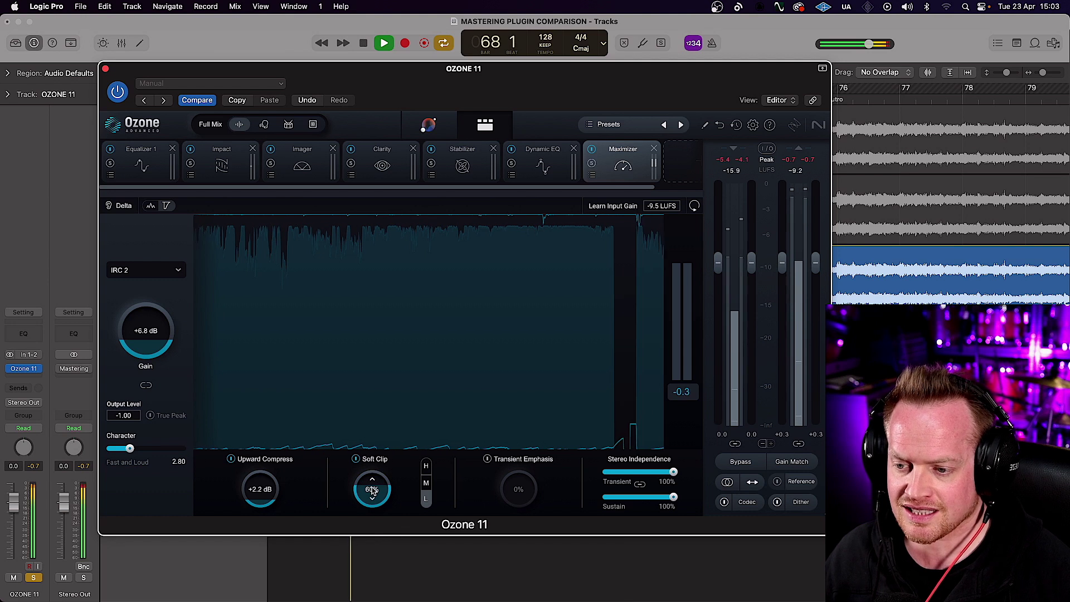
pyautogui.moveTo(370, 490); pyautogui.dragTo(369, 563)
pyautogui.moveTo(374, 512); pyautogui.dragTo(380, 444)
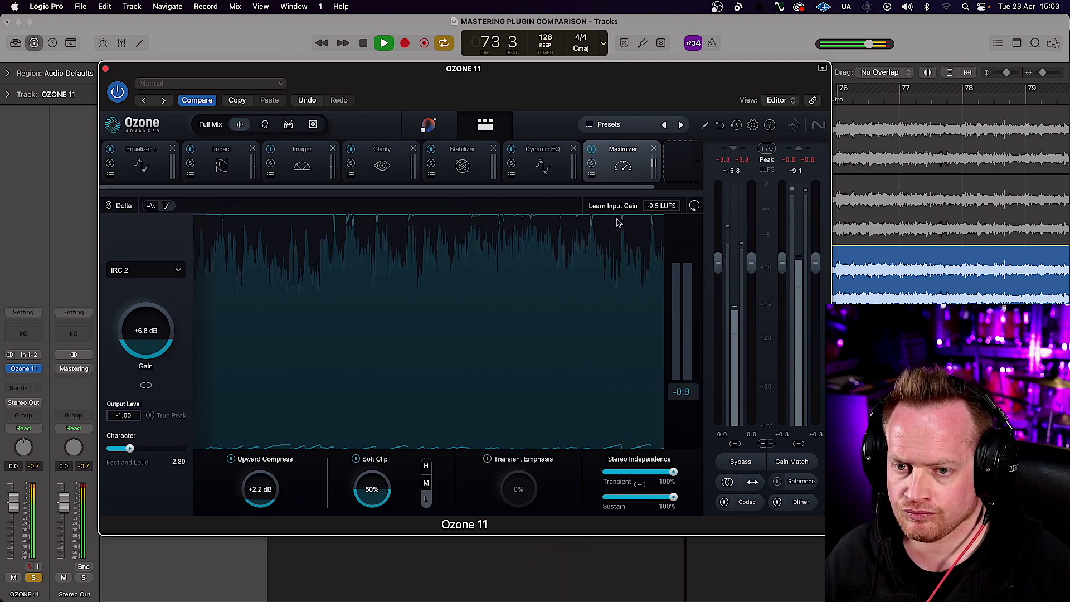
pyautogui.press('space')
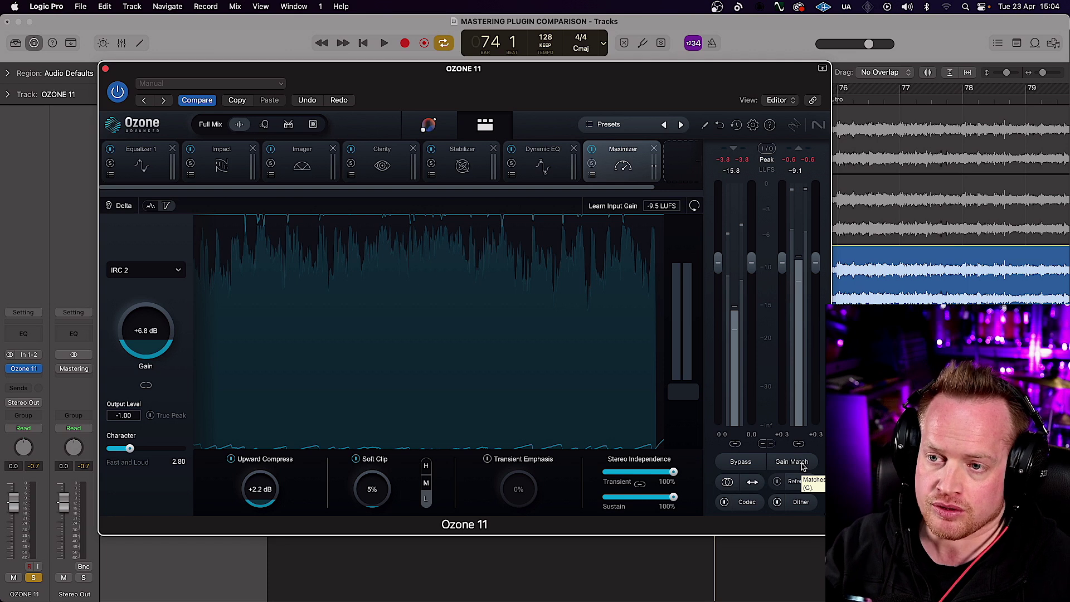
# Compare the processed master with the bypassed mix during playback with Gain Match on.
pyautogui.click(741, 461)
pyautogui.press('space')
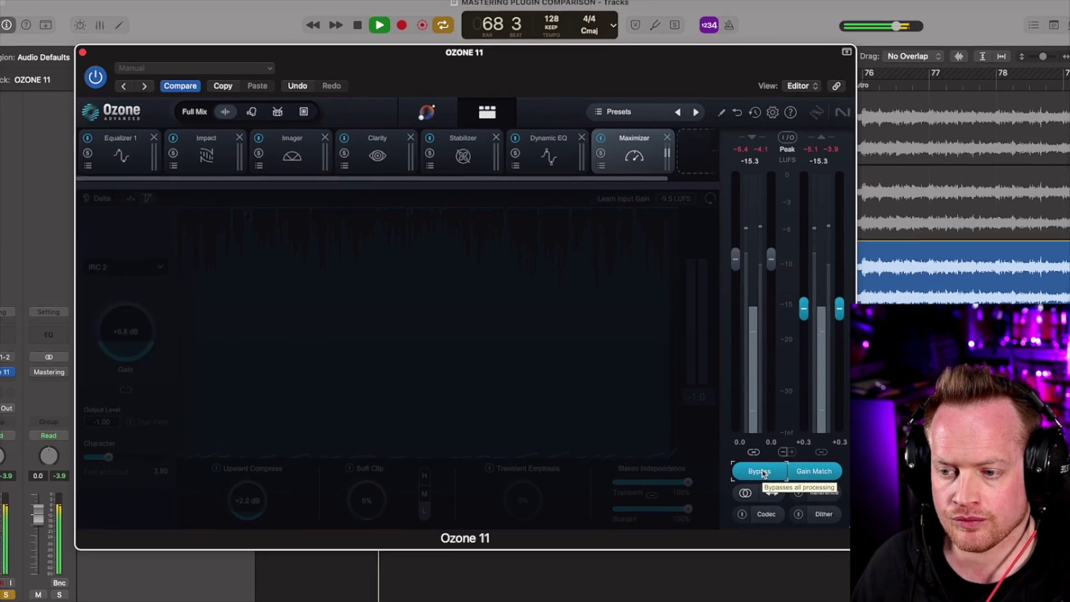
pyautogui.click(761, 472)
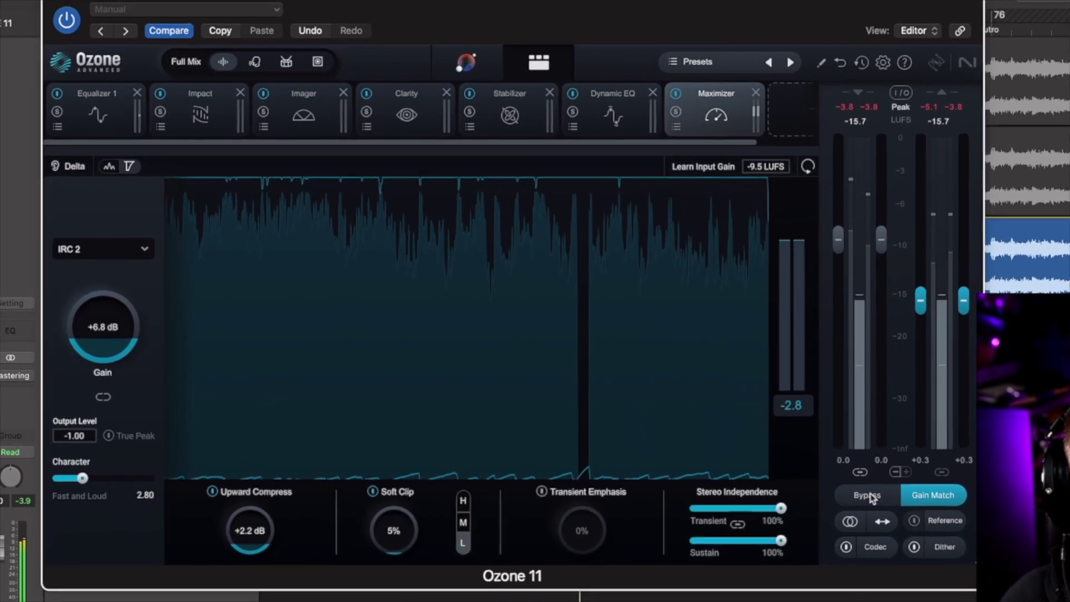
pyautogui.click(871, 496)
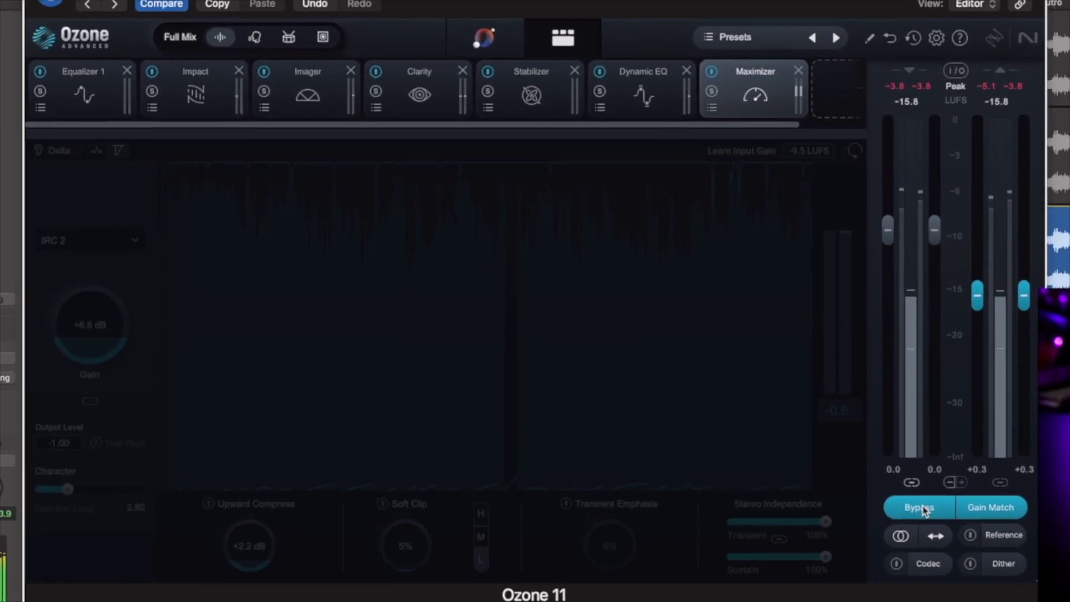
pyautogui.click(921, 509)
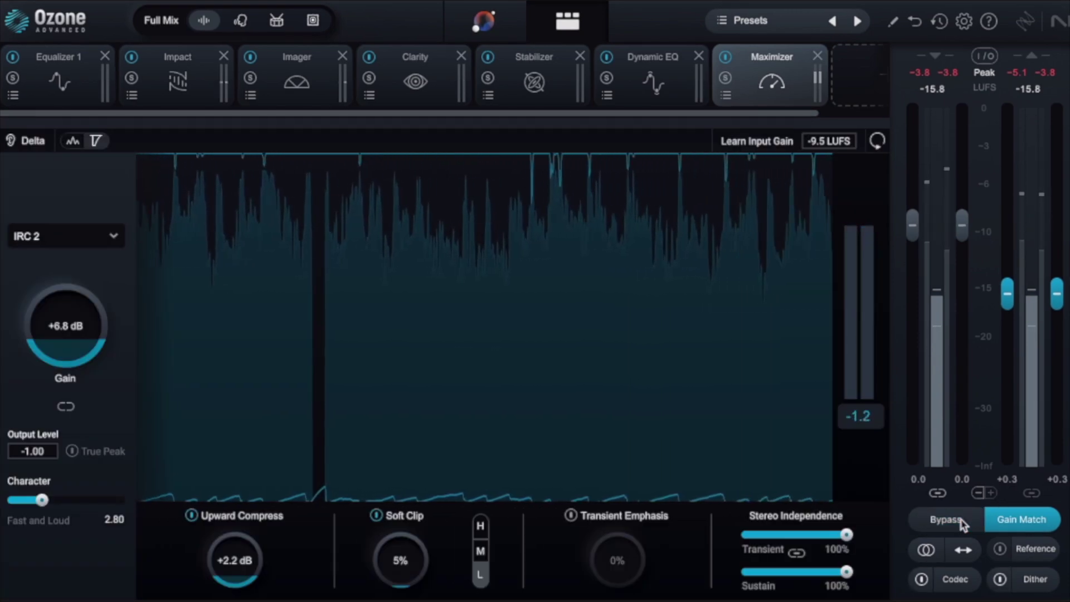
# View the Clarity, Stabilizer, Equalizer 1, Impact and Maximizer modules during playback, and compare the master with the bypassed mix again.
pyautogui.click(407, 80)
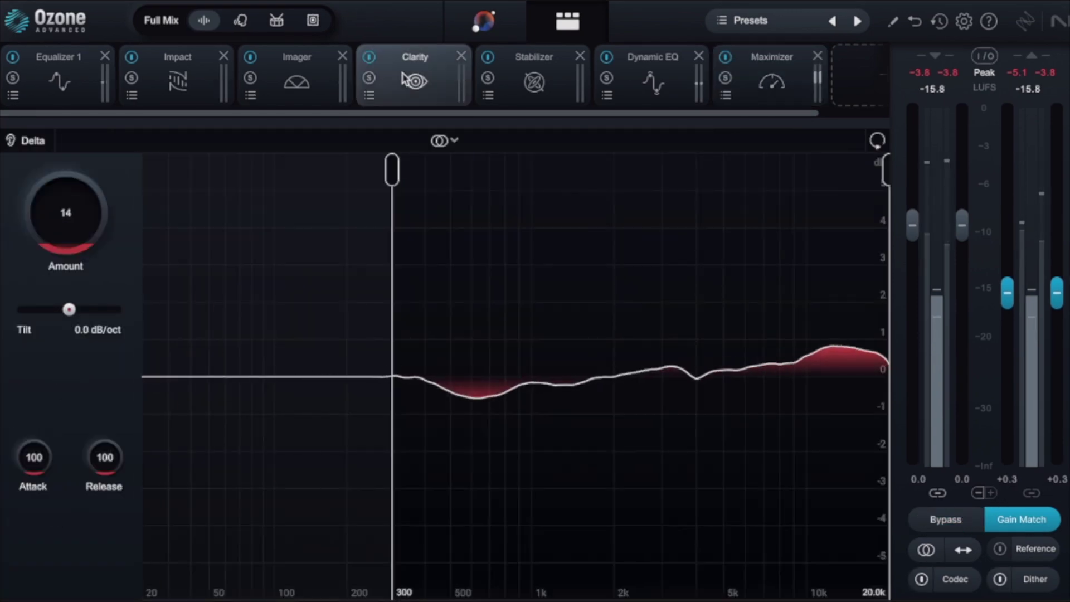
pyautogui.click(534, 81)
pyautogui.click(65, 85)
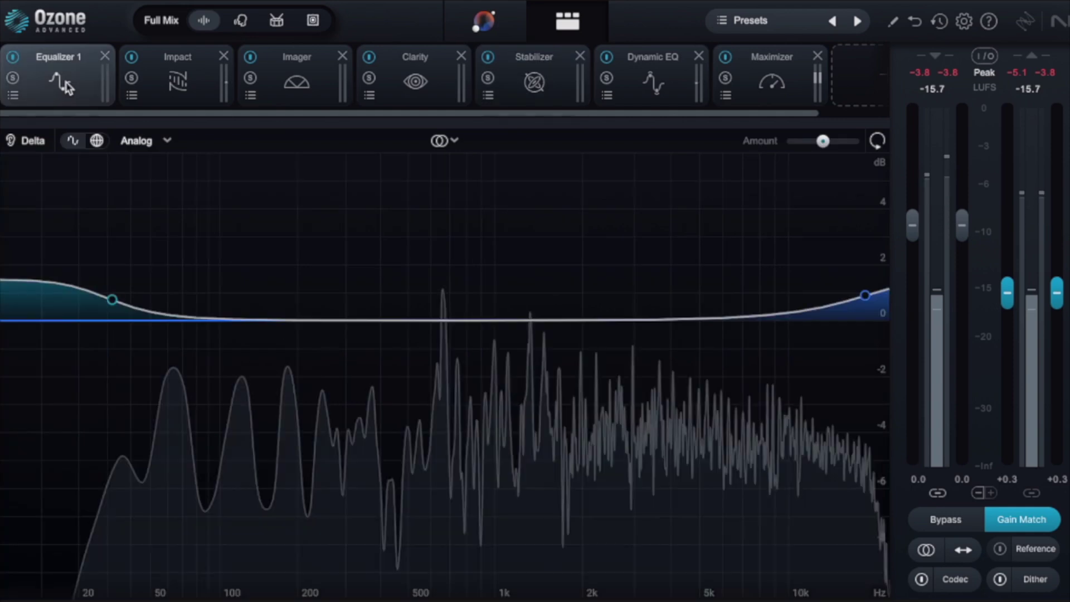
pyautogui.click(177, 82)
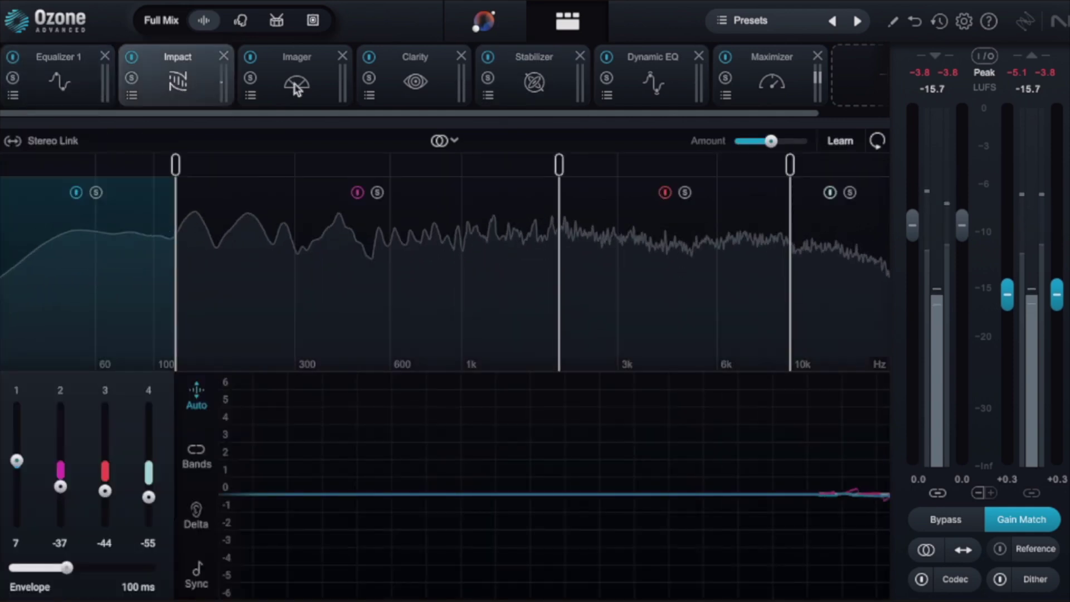
pyautogui.click(771, 81)
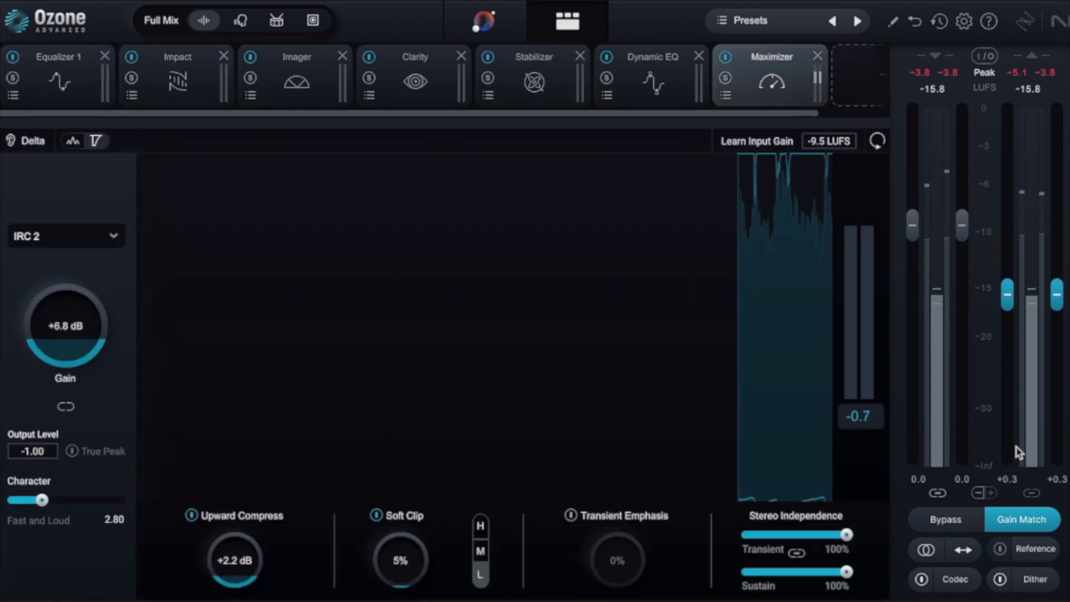
pyautogui.click(942, 521)
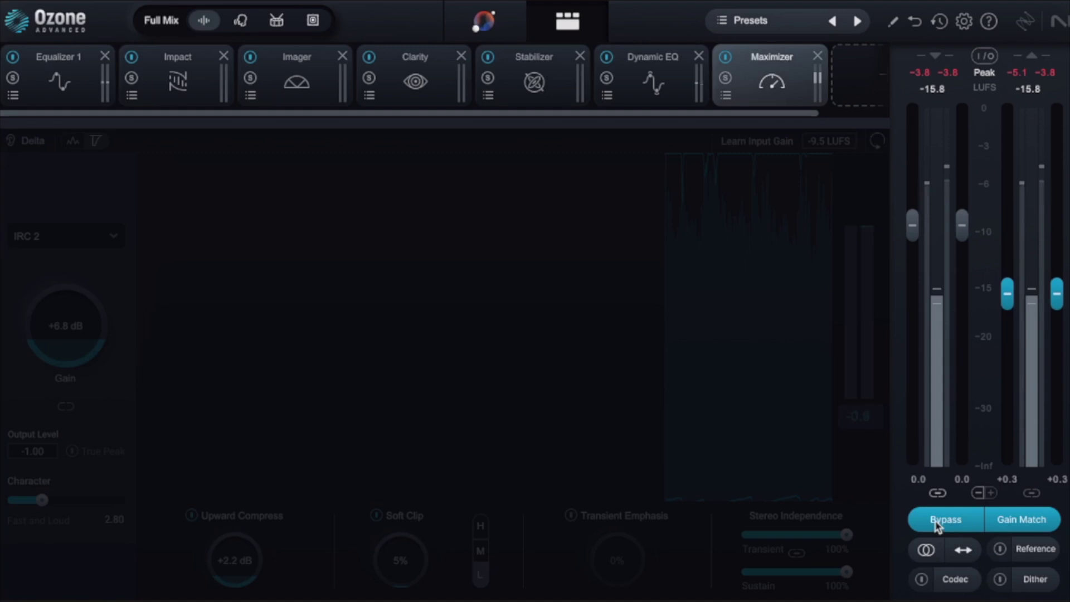
pyautogui.click(937, 524)
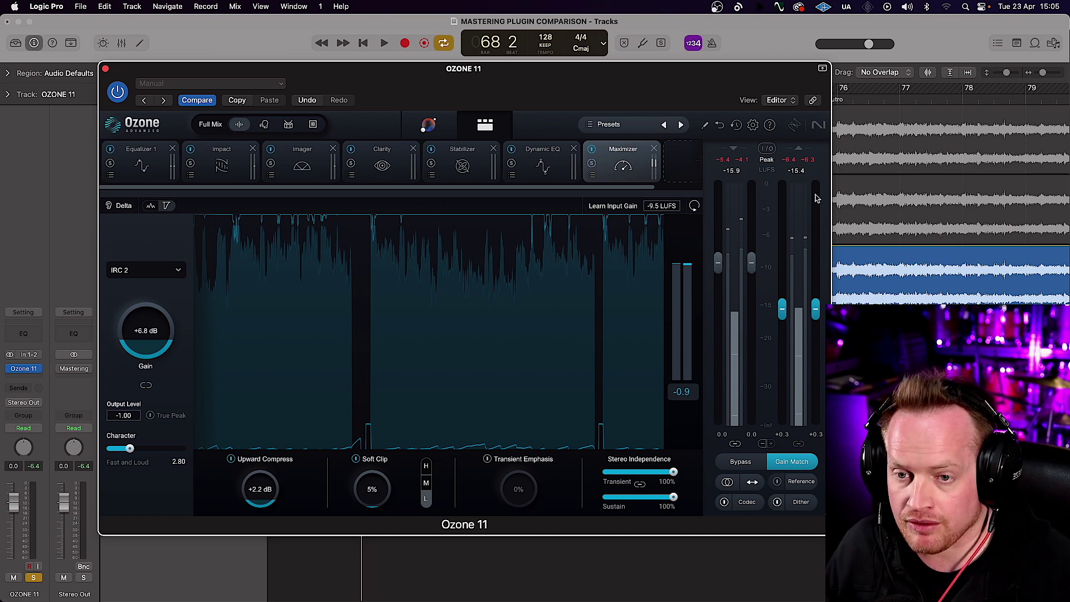
# Turn off Gain Match, raise the Maximizer's Gain to +7.0 dB and check the master's loudness during playback.
pyautogui.press('space')
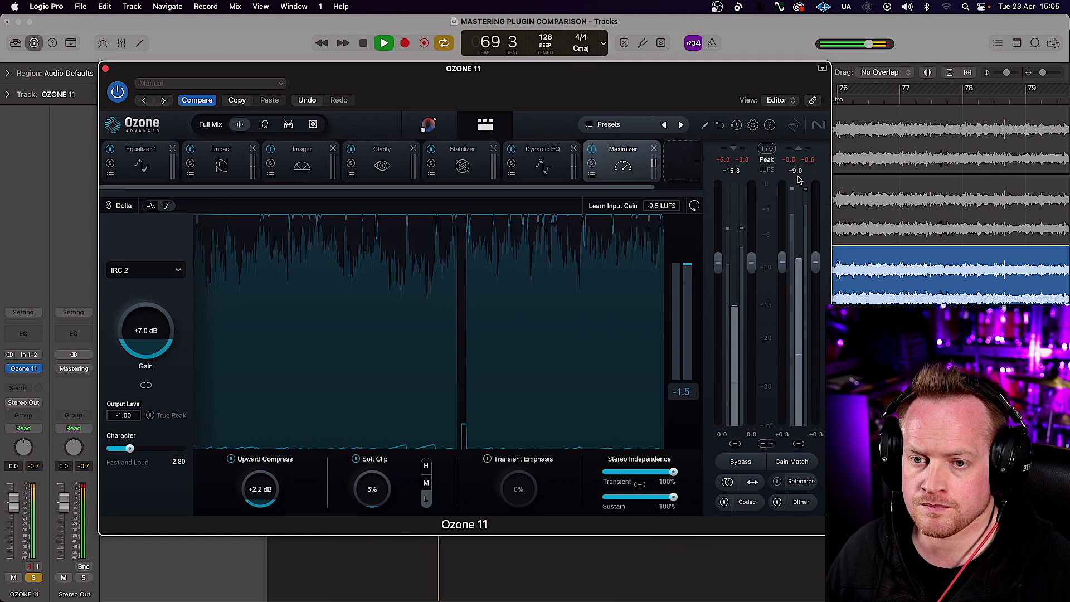
pyautogui.press('space')
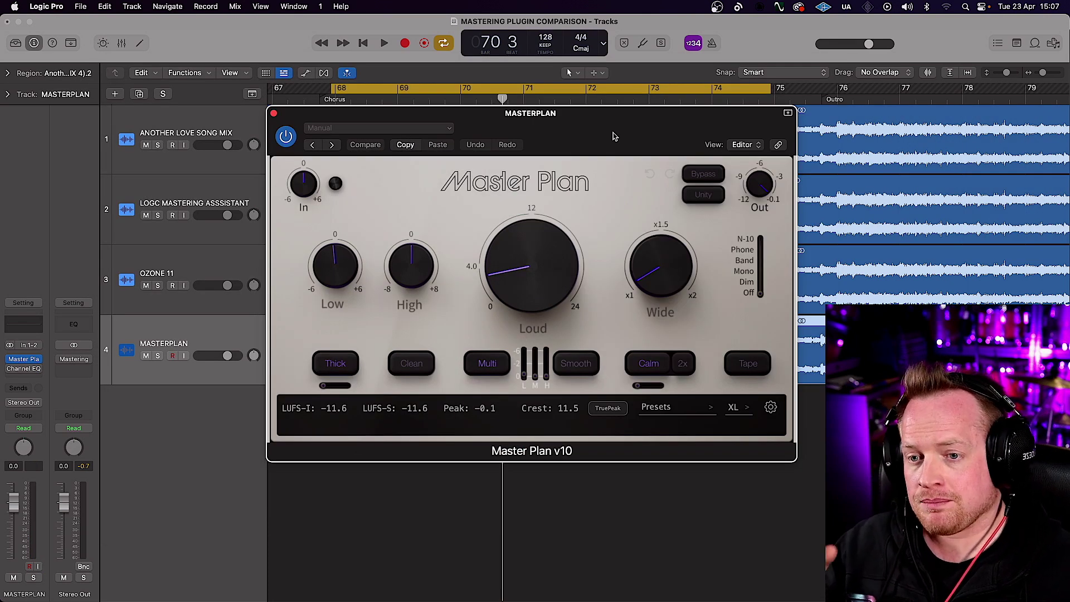
# On the MASTERPLAN track, raise Master Plan's Loud control to 4.27 dB and on to 5.10 dB.
pyautogui.moveTo(519, 282)
pyautogui.mouseDown()
pyautogui.moveTo(520, 262)
pyautogui.moveTo(519, 298)
pyautogui.moveTo(519, 281)
pyautogui.mouseUp()
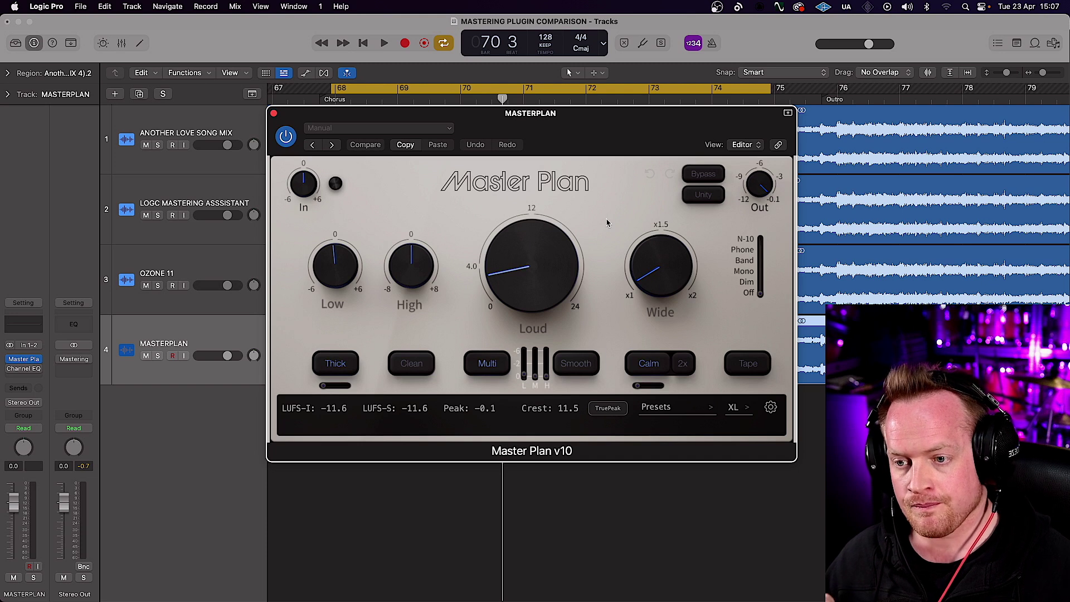
pyautogui.moveTo(521, 285)
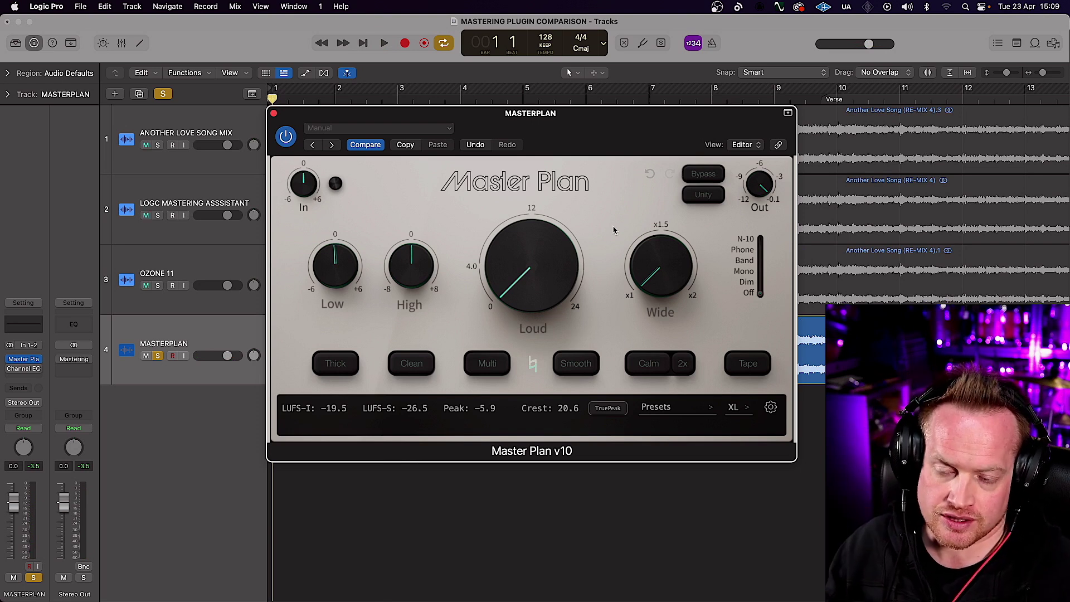
pyautogui.moveTo(521, 279); pyautogui.dragTo(520, 268)
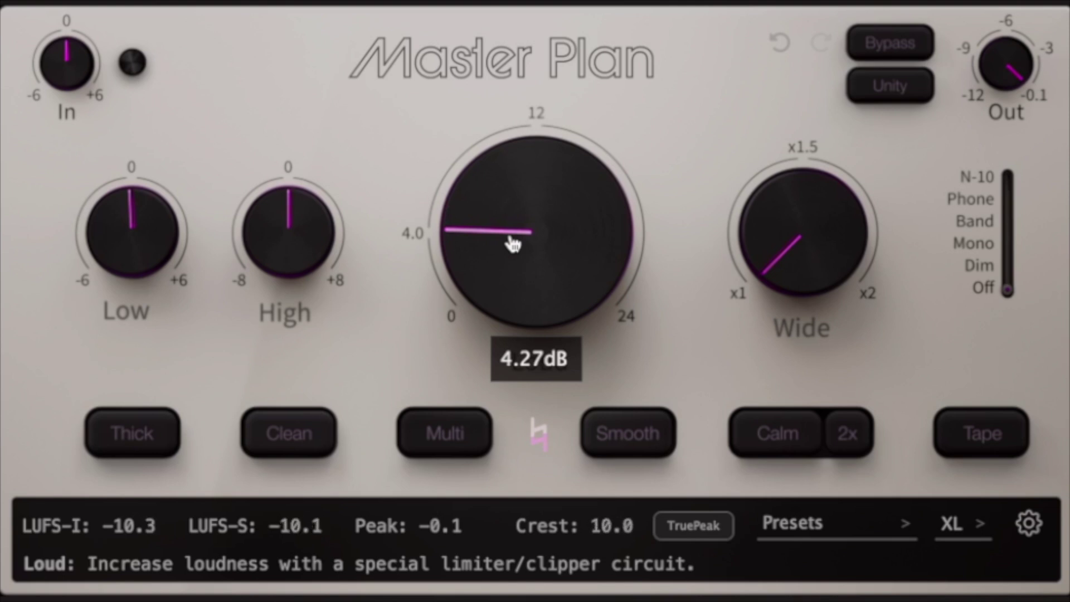
pyautogui.moveTo(513, 244); pyautogui.dragTo(513, 235)
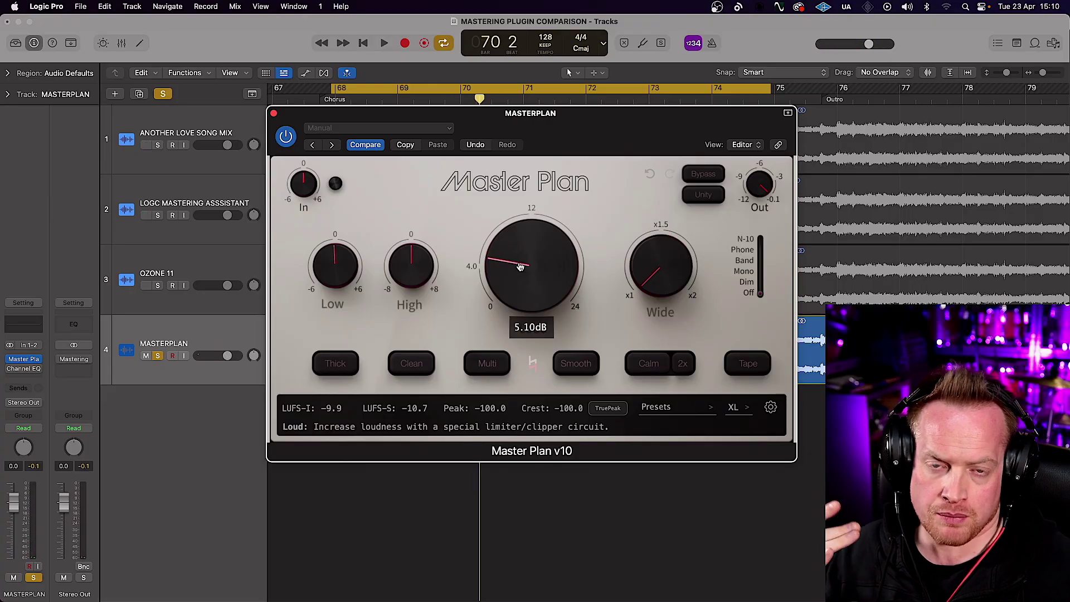
# Set Master Plan's Low EQ to -0.20 dB.
pyautogui.moveTo(332, 266)
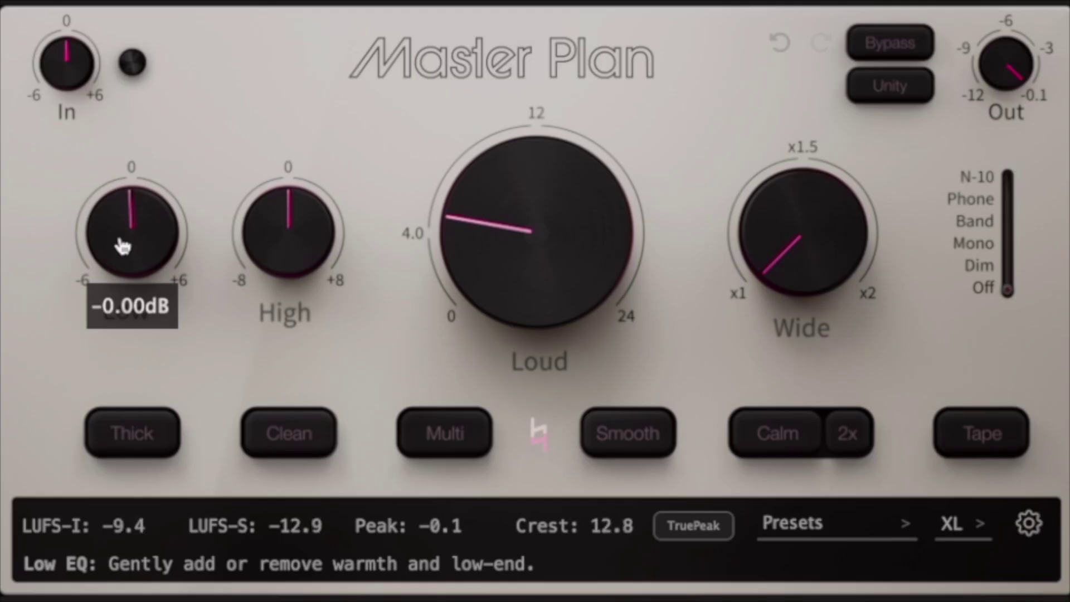
pyautogui.moveTo(122, 246)
pyautogui.mouseDown()
pyautogui.moveTo(111, 271)
pyautogui.moveTo(114, 242)
pyautogui.mouseUp()
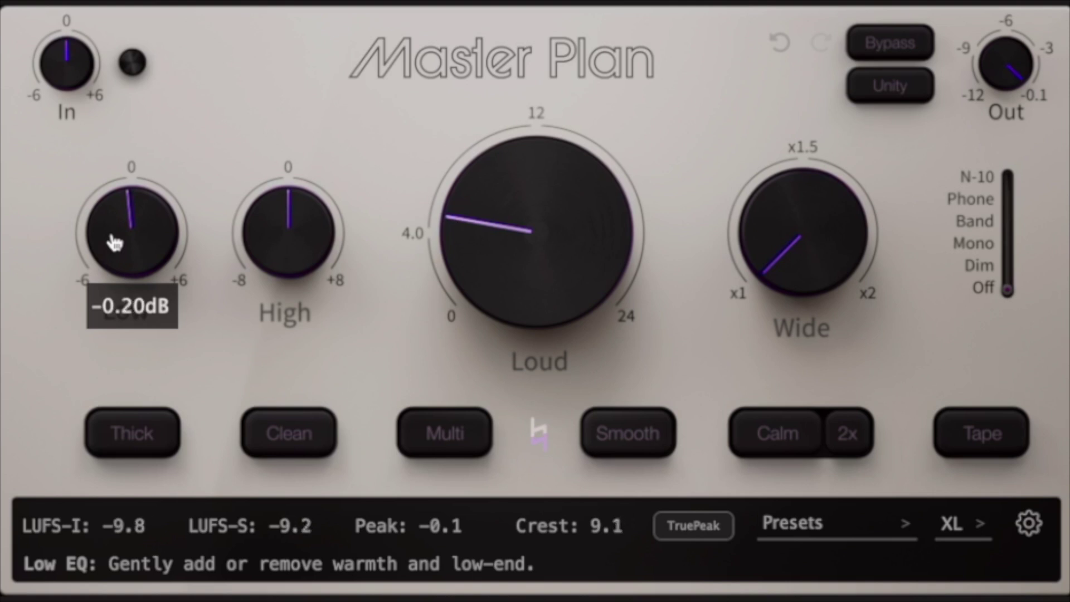
# Raise Master Plan's High EQ slightly above 0 dB.
pyautogui.moveTo(267, 222)
pyautogui.moveTo(267, 222)
pyautogui.mouseDown()
pyautogui.moveTo(269, 174)
pyautogui.moveTo(263, 209)
pyautogui.mouseUp()
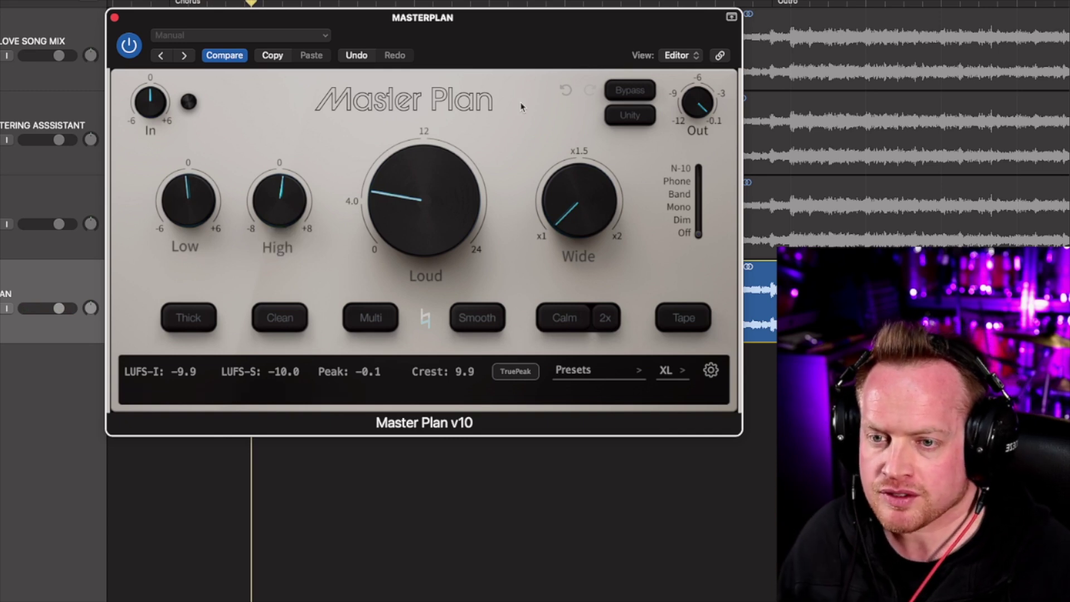
# Turn on Unity gain matching and compare the Master Plan master with the bypassed mix during playback.
pyautogui.click(628, 119)
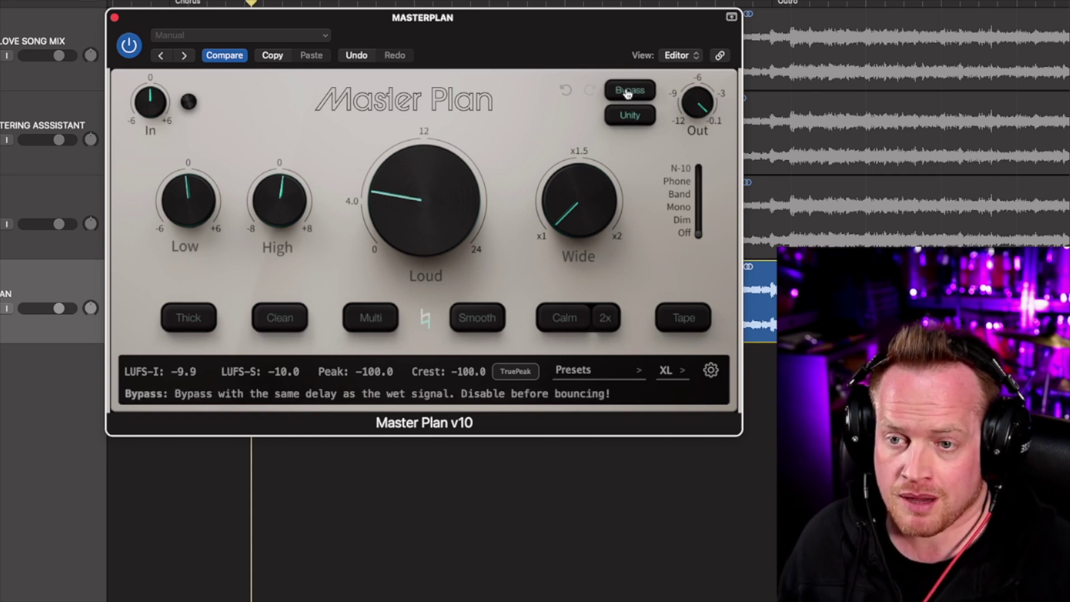
pyautogui.click(628, 92)
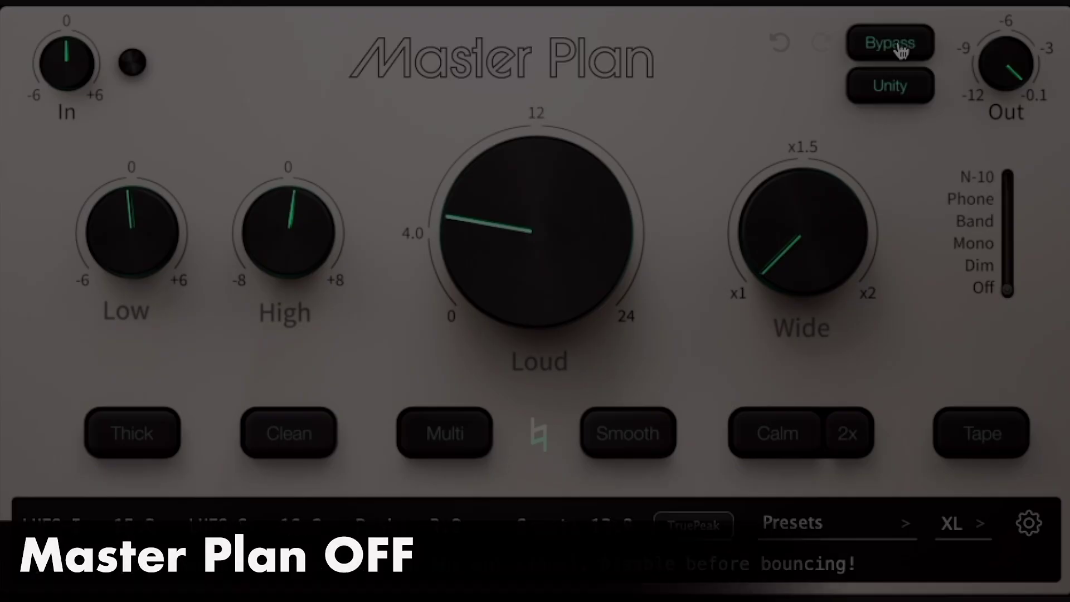
pyautogui.click(902, 51)
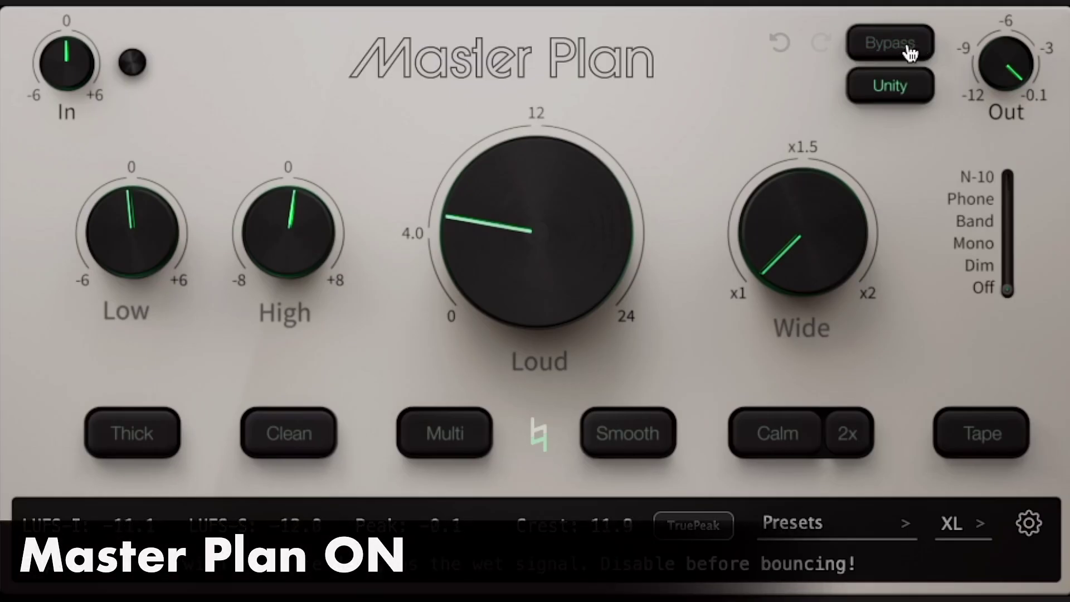
pyautogui.click(907, 51)
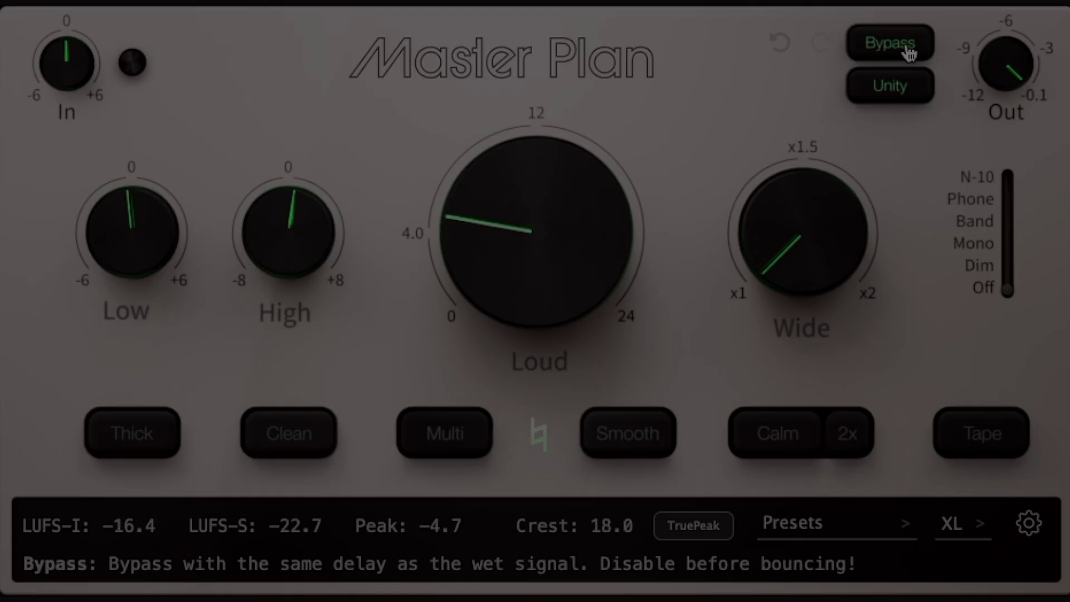
pyautogui.click(908, 51)
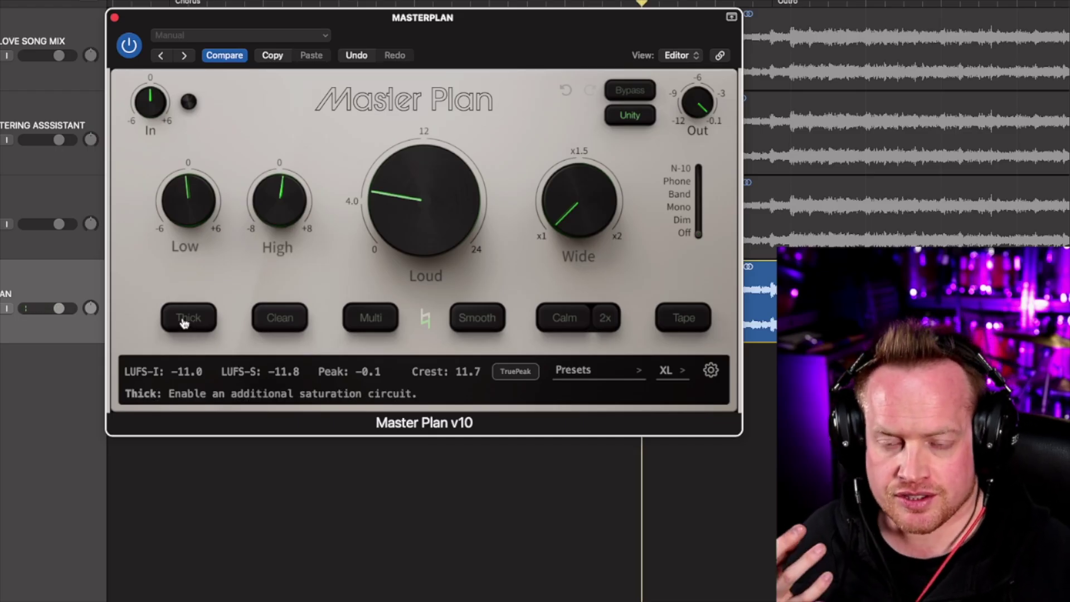
# Enable the Thick saturation, compare the master with it off and on, and set its mix to 5.49%.
pyautogui.click(184, 322)
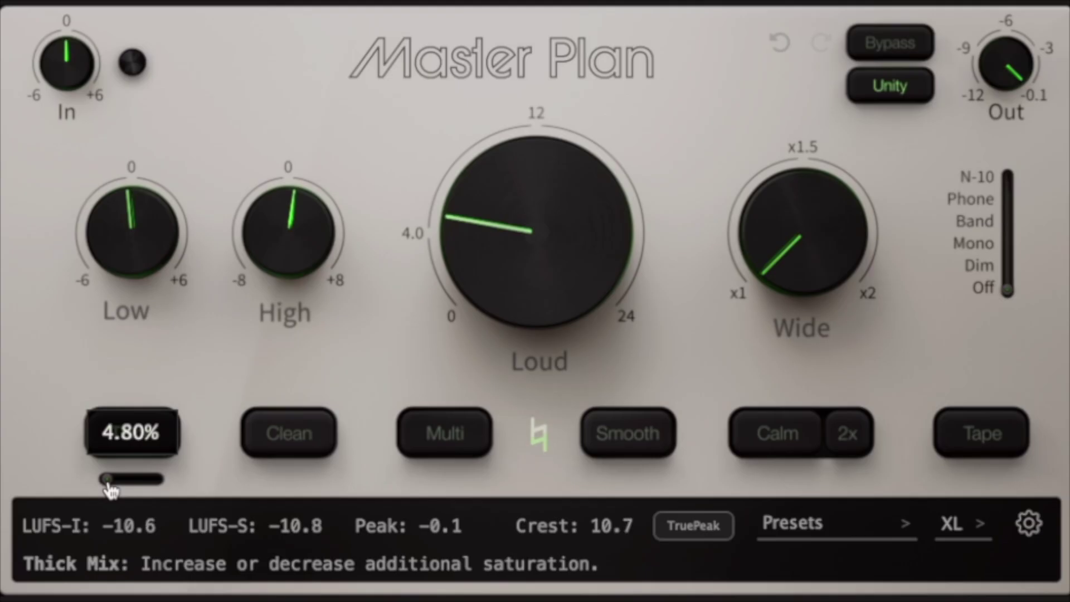
pyautogui.moveTo(110, 490)
pyautogui.mouseDown()
pyautogui.moveTo(189, 485)
pyautogui.moveTo(99, 485)
pyautogui.mouseUp()
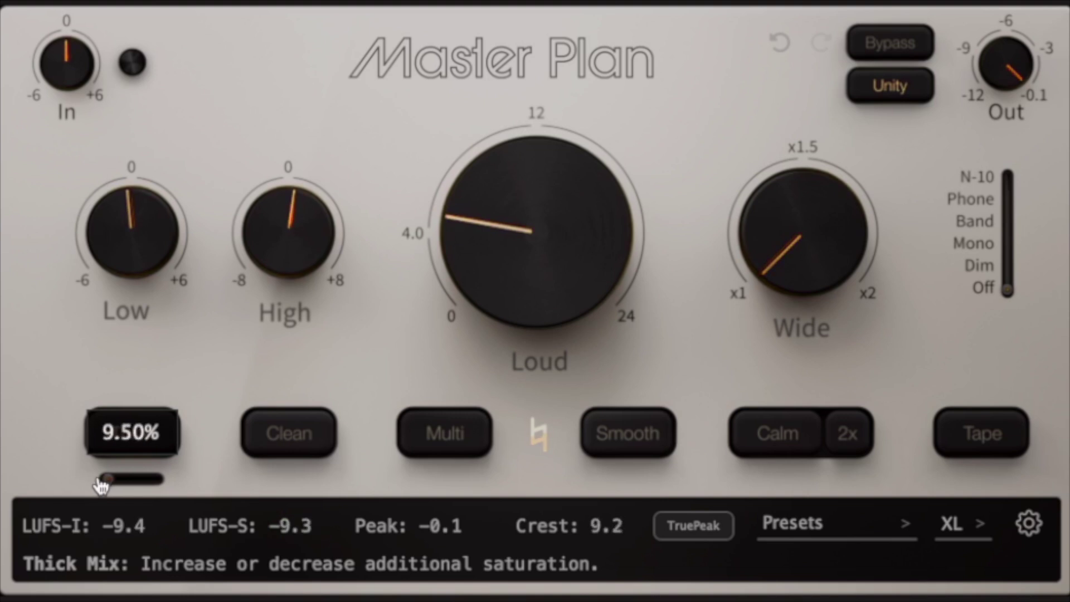
pyautogui.moveTo(100, 486); pyautogui.dragTo(101, 486)
pyautogui.click(128, 446)
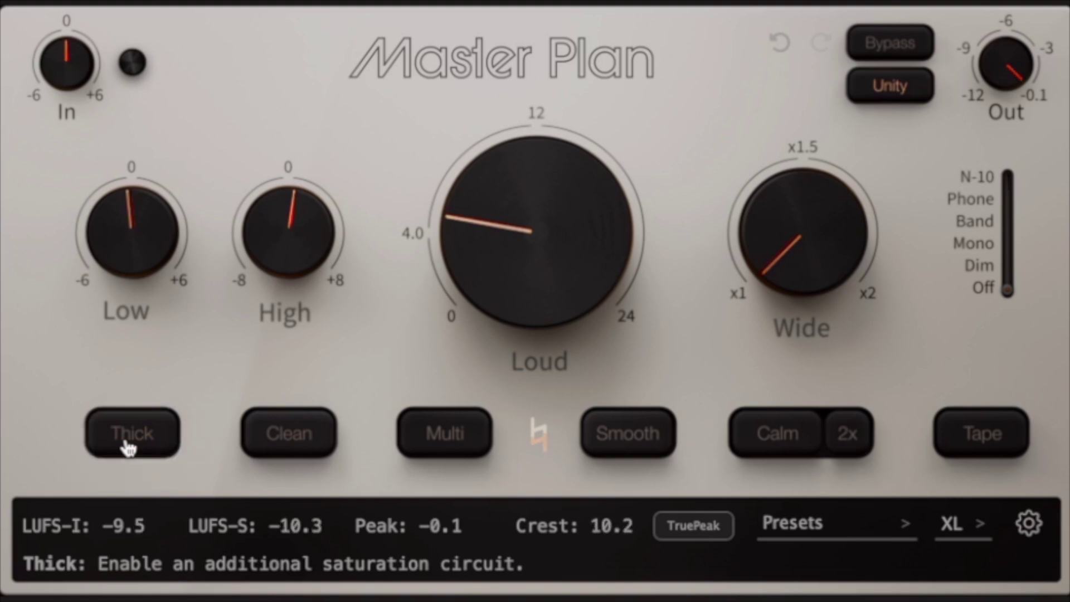
pyautogui.click(128, 446)
pyautogui.moveTo(109, 488); pyautogui.dragTo(106, 489)
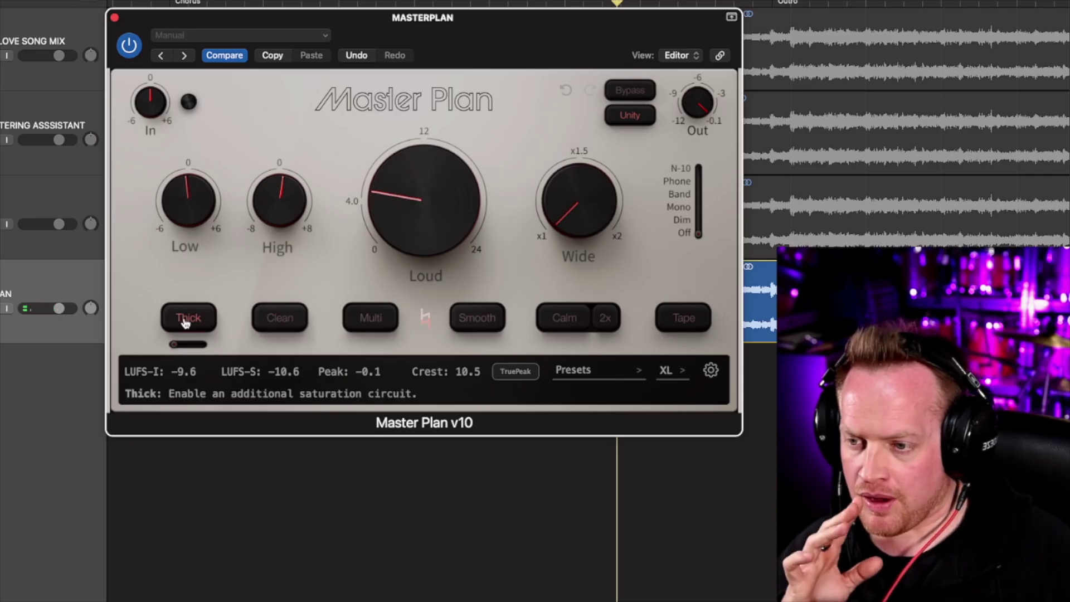
pyautogui.moveTo(190, 195)
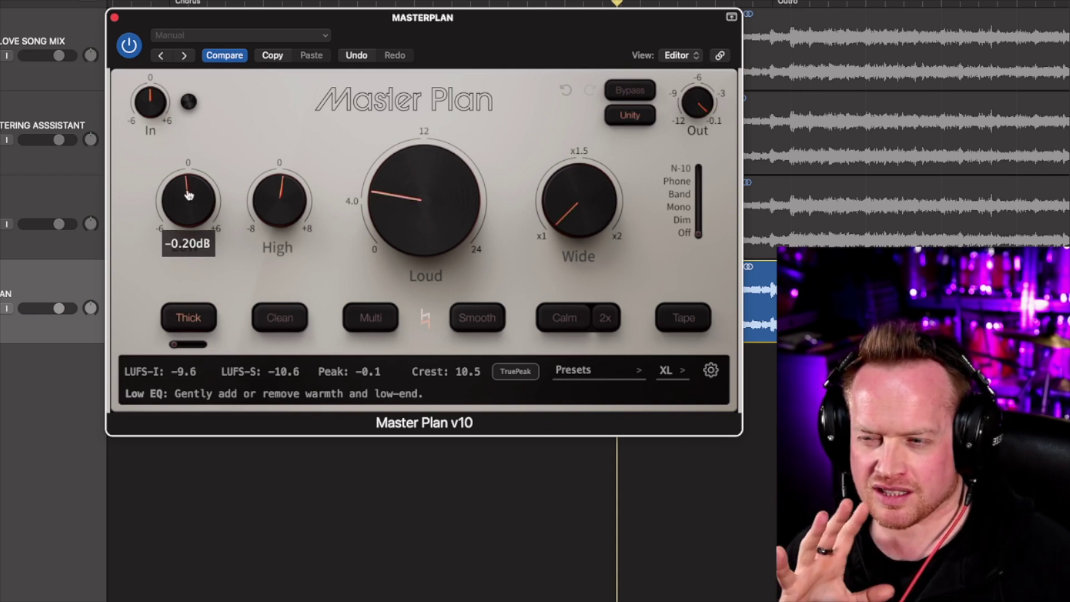
pyautogui.moveTo(174, 346)
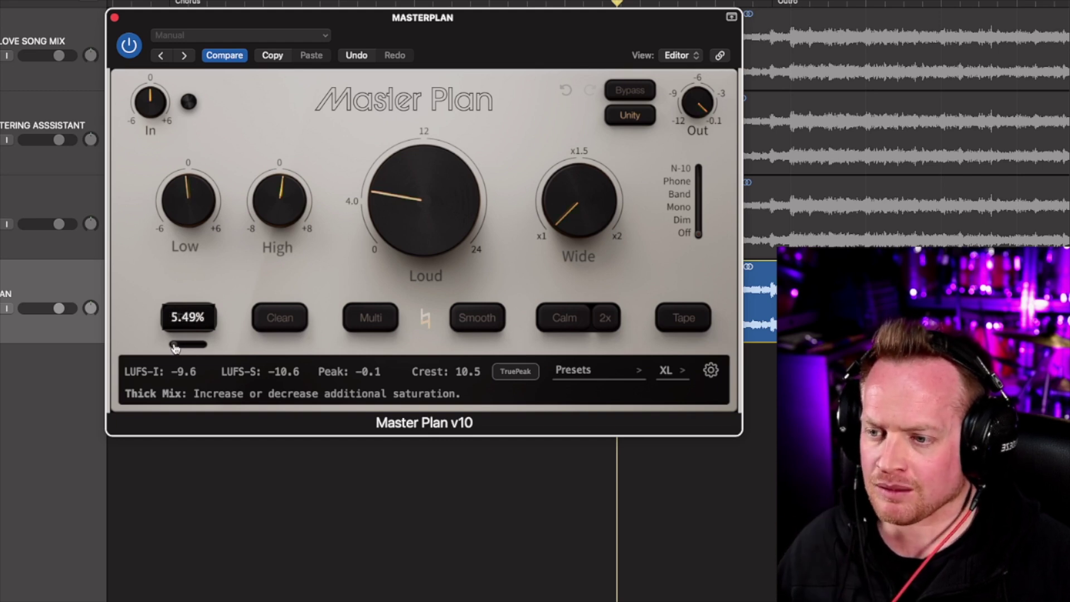
# Enable the Clean processing, set its mix to 20.27% and compare the master with it off and on.
pyautogui.click(280, 325)
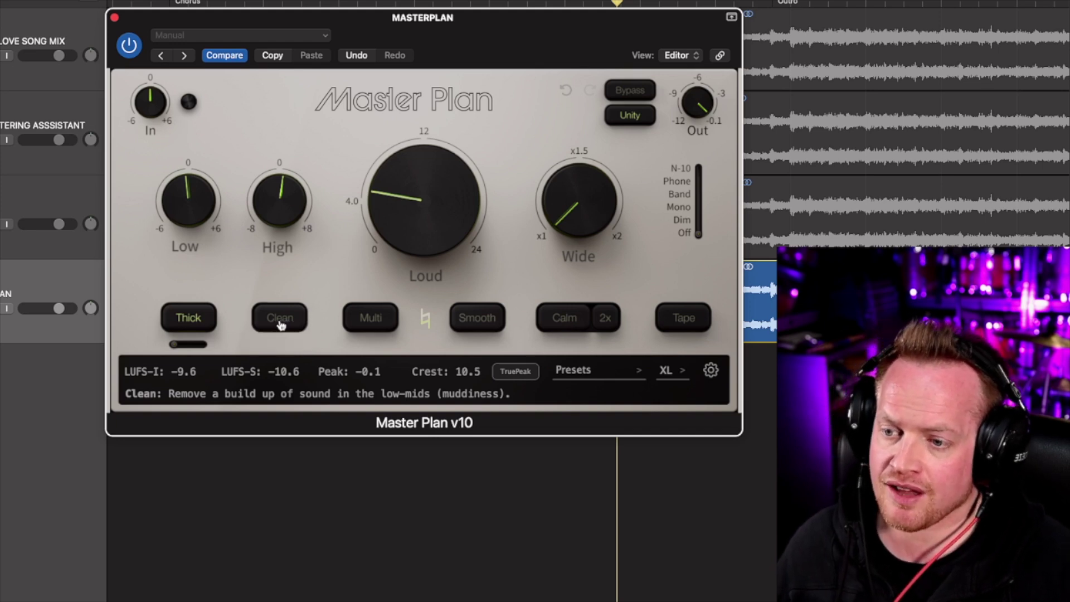
pyautogui.moveTo(276, 490)
pyautogui.mouseDown()
pyautogui.moveTo(324, 490)
pyautogui.moveTo(267, 486)
pyautogui.moveTo(306, 486)
pyautogui.moveTo(276, 488)
pyautogui.mouseUp()
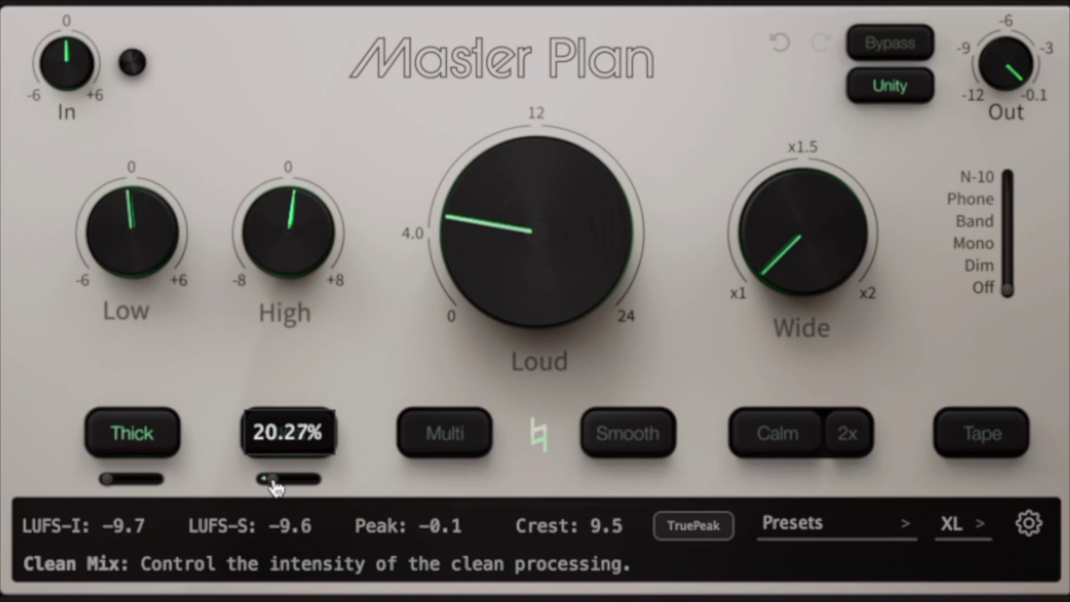
pyautogui.click(306, 433)
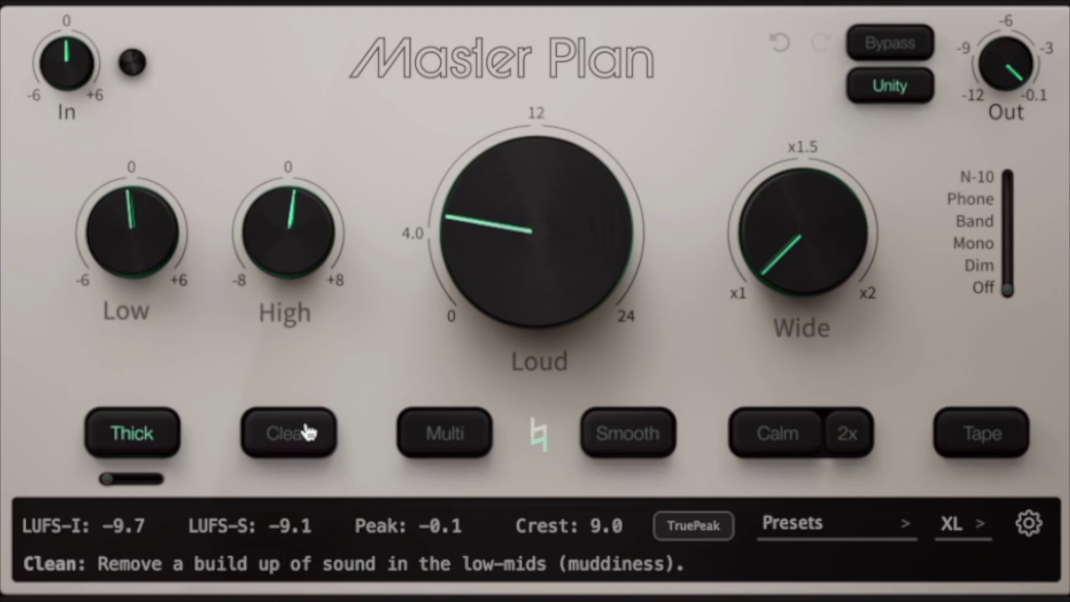
pyautogui.click(306, 434)
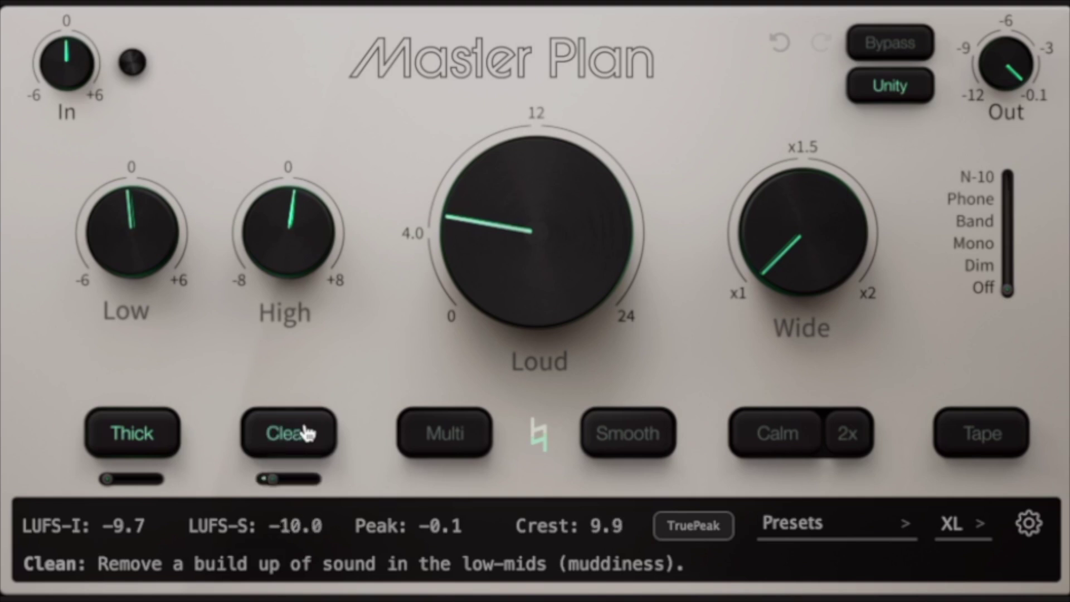
pyautogui.click(306, 434)
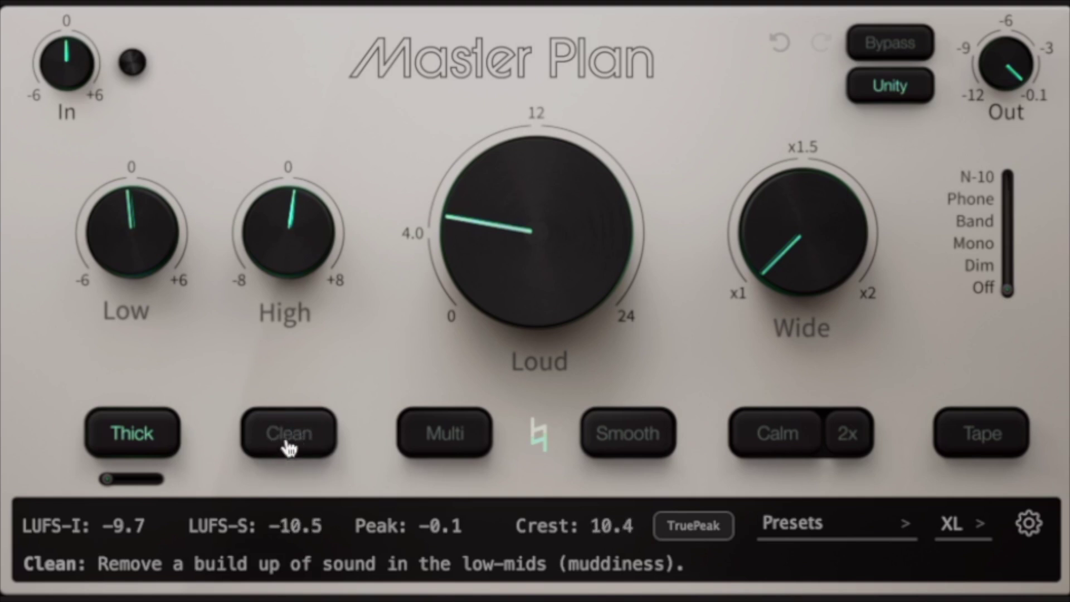
# Re-enable Clean with its mix lowered to 15.71%, compare it off and on again, and fine-tune the amount.
pyautogui.click(288, 447)
pyautogui.moveTo(269, 477); pyautogui.dragTo(268, 483)
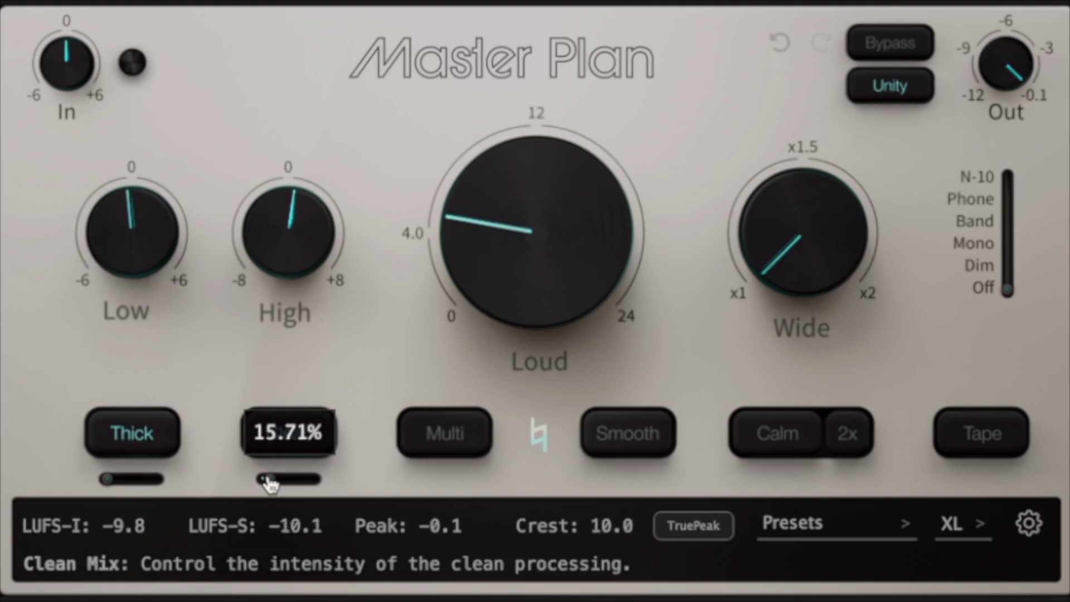
pyautogui.click(273, 436)
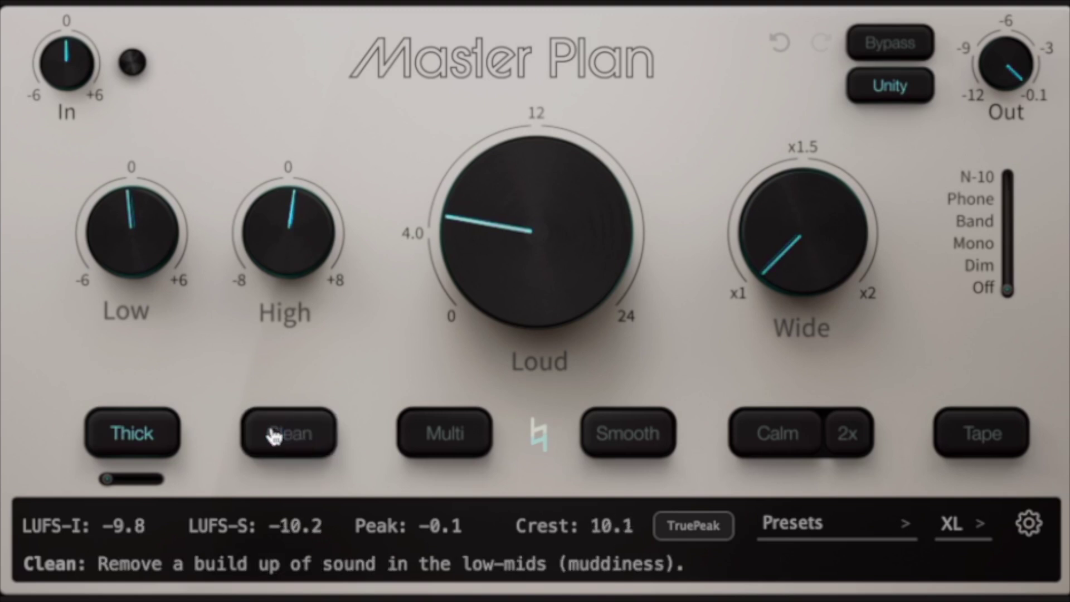
pyautogui.click(273, 437)
pyautogui.moveTo(270, 484)
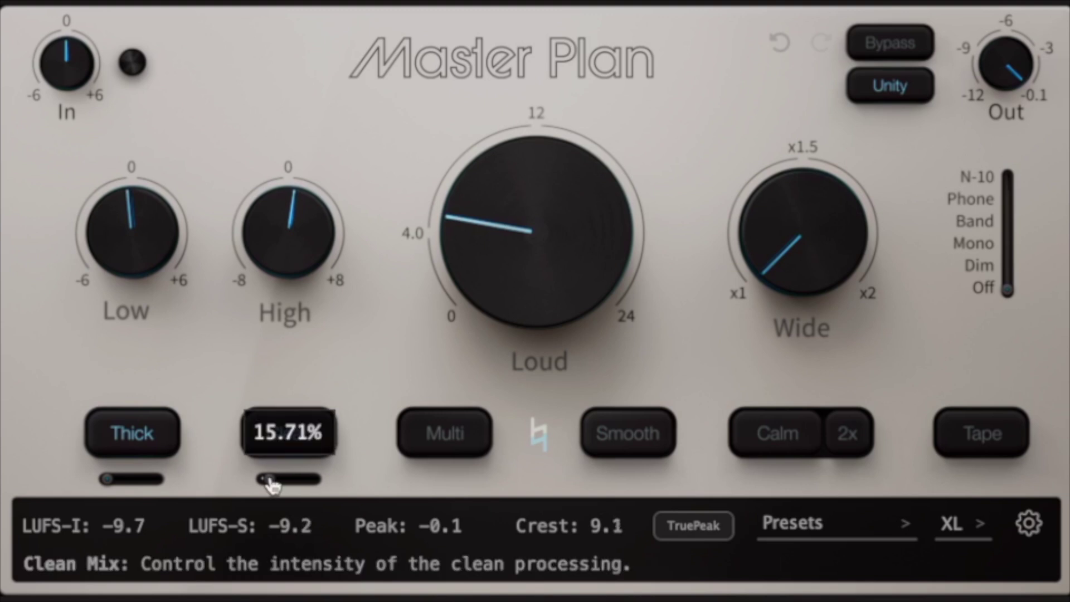
pyautogui.moveTo(268, 480); pyautogui.dragTo(269, 481)
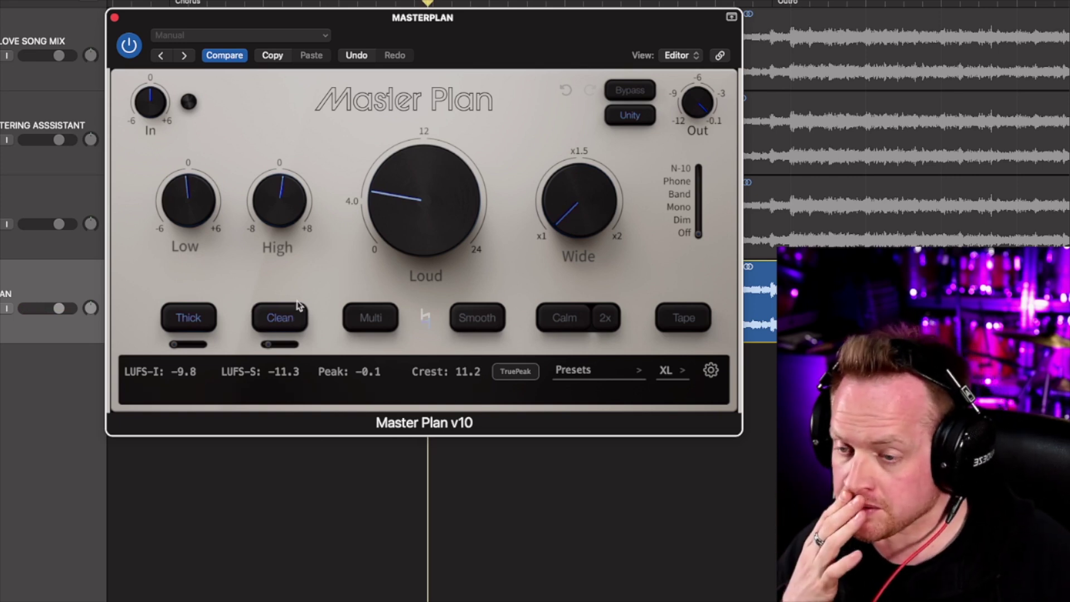
# Enable the Multi multiband compressor and set compression to 0.75 dB on the lows, 0.36 dB on the mids and 0.23 dB on the highs.
pyautogui.click(367, 322)
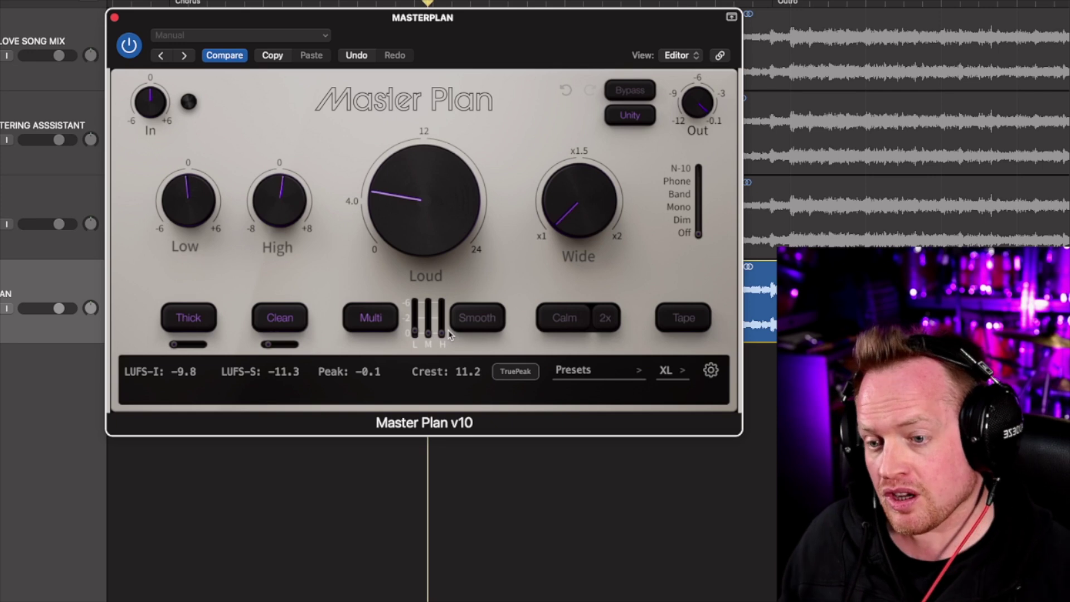
pyautogui.moveTo(420, 334)
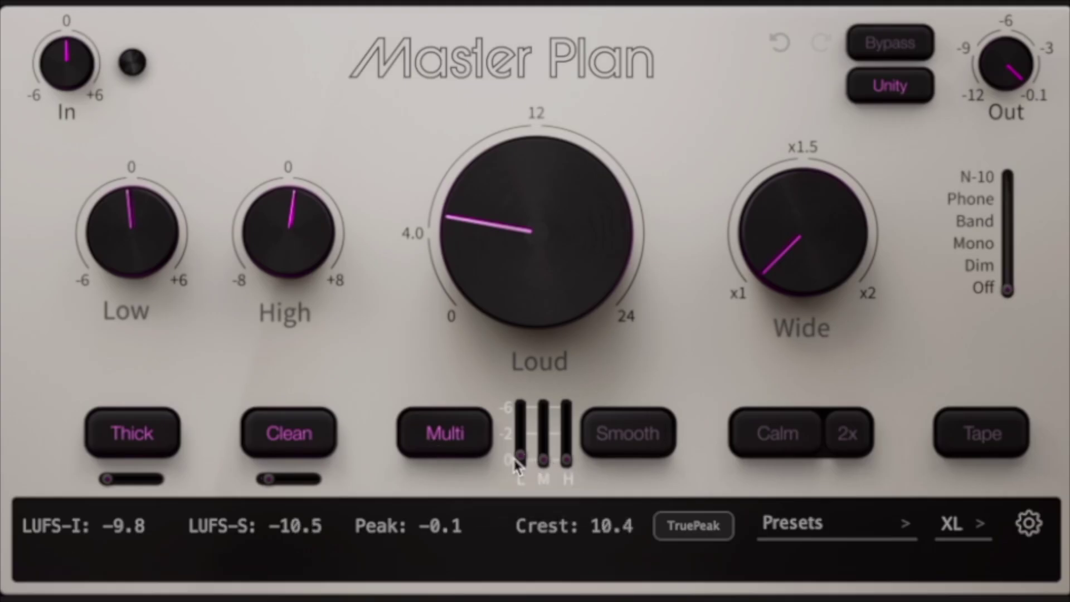
pyautogui.moveTo(515, 465)
pyautogui.mouseDown()
pyautogui.moveTo(520, 416)
pyautogui.moveTo(521, 478)
pyautogui.moveTo(520, 454)
pyautogui.mouseUp()
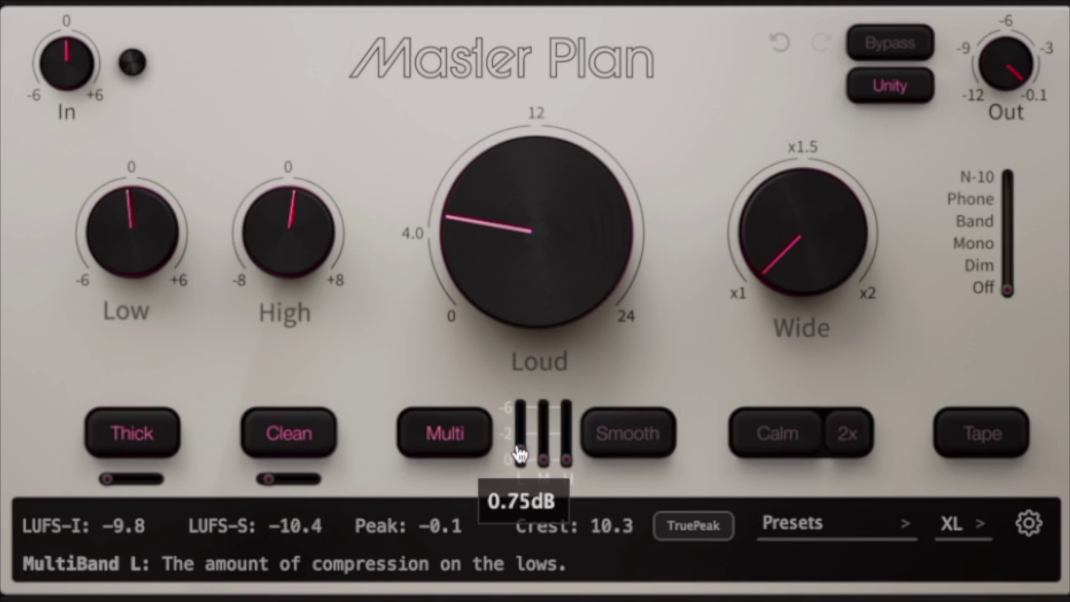
pyautogui.moveTo(543, 459)
pyautogui.mouseDown()
pyautogui.moveTo(543, 424)
pyautogui.moveTo(542, 463)
pyautogui.mouseUp()
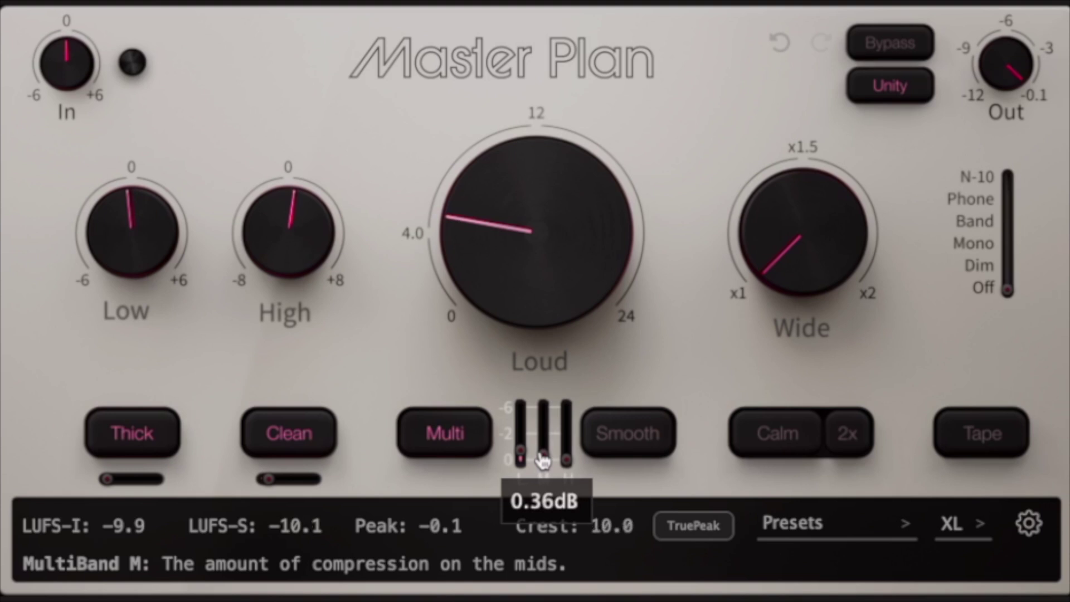
pyautogui.moveTo(566, 461)
pyautogui.mouseDown()
pyautogui.moveTo(567, 411)
pyautogui.moveTo(566, 465)
pyautogui.mouseUp()
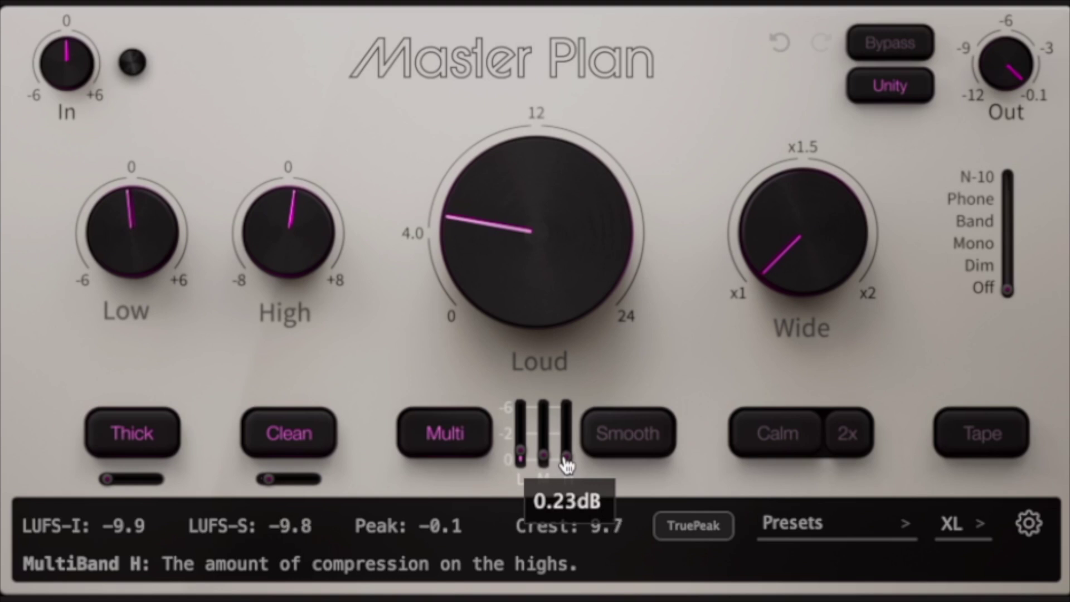
# Reduce the multiband compression on the lows to 0.54 dB and compare the master with Multi off and on.
pyautogui.click(448, 445)
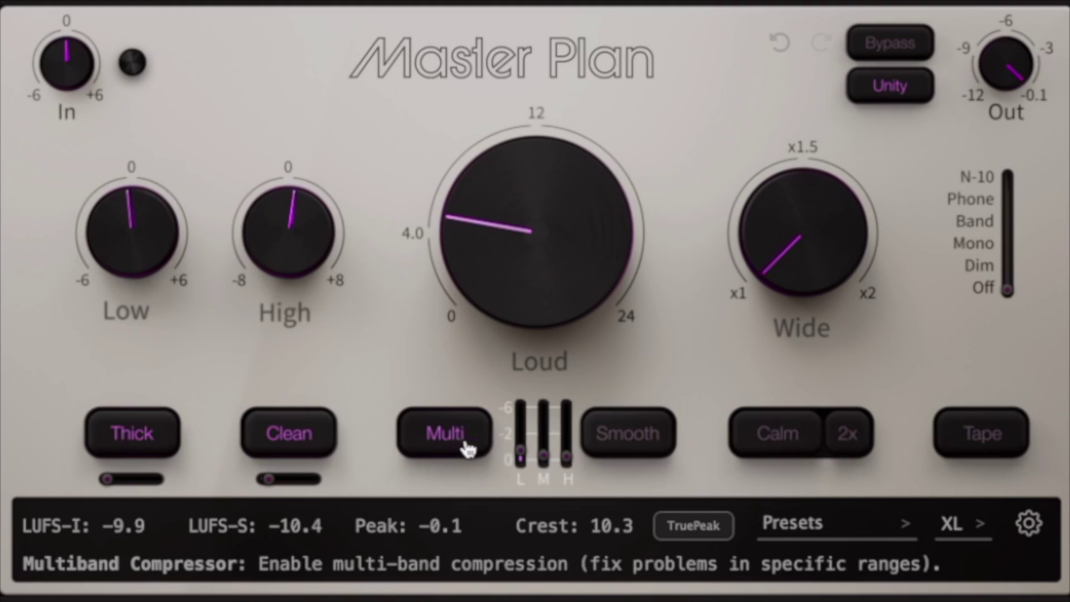
pyautogui.moveTo(523, 460)
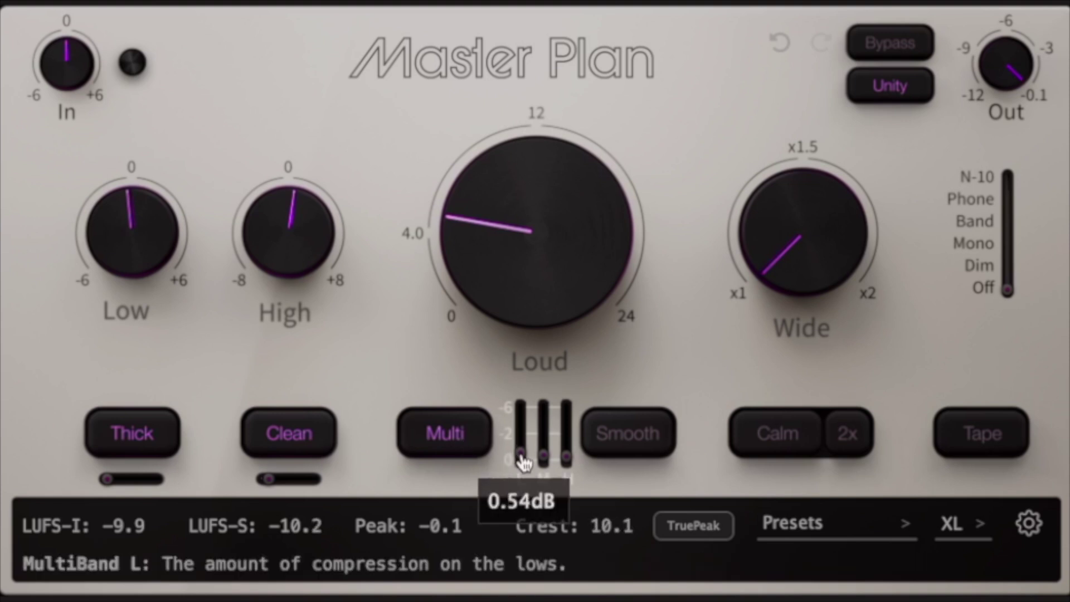
pyautogui.click(450, 435)
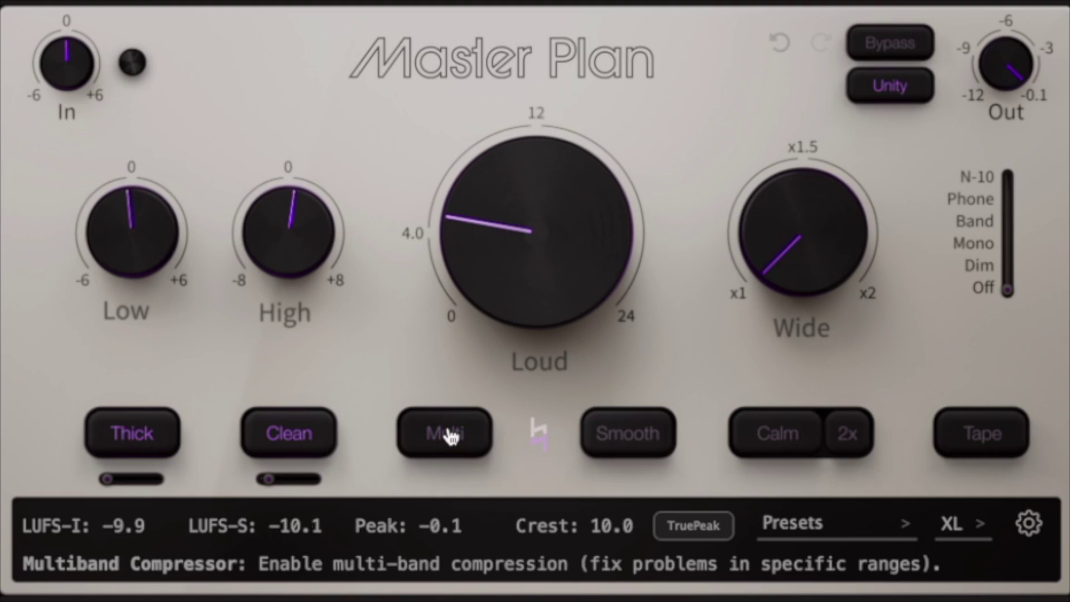
pyautogui.click(450, 435)
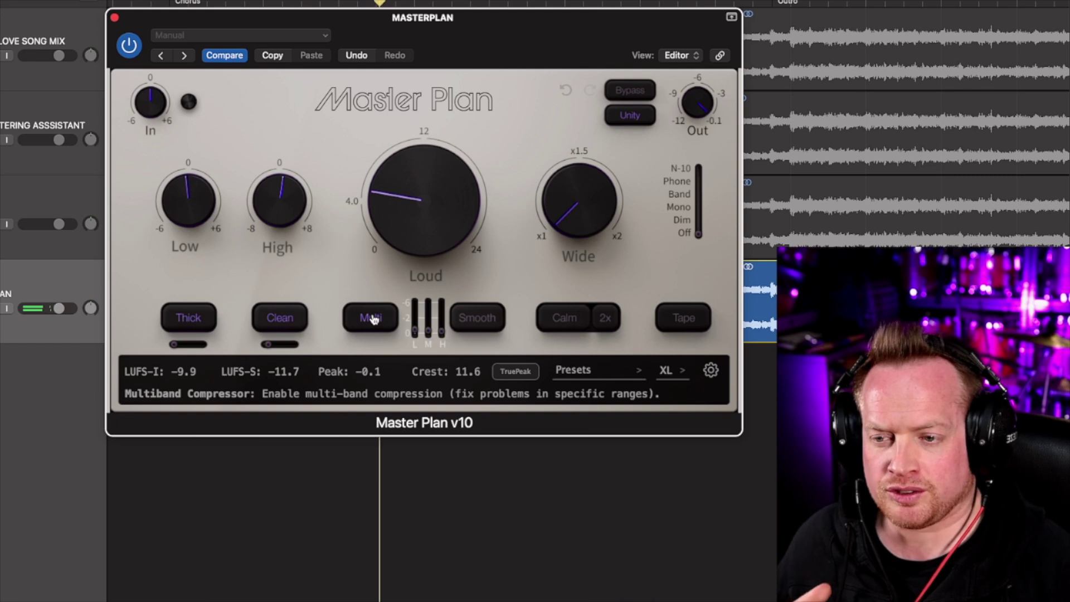
# Check the compression amount on the mids and compare playback without and with Multi once more.
pyautogui.moveTo(428, 360)
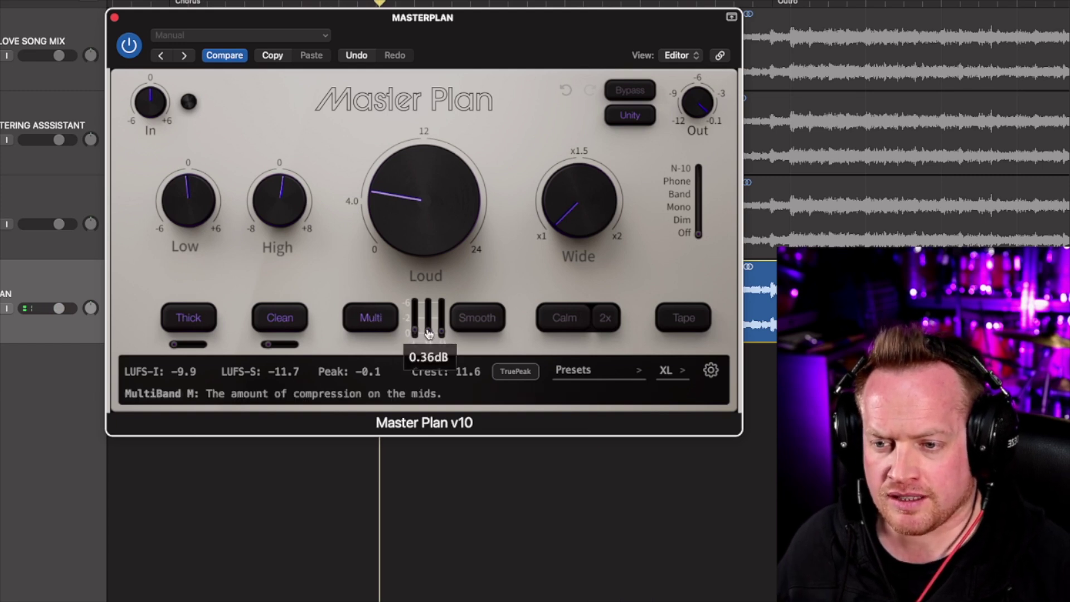
pyautogui.scroll(1, 428, 359)
pyautogui.scroll(-1, 428, 359)
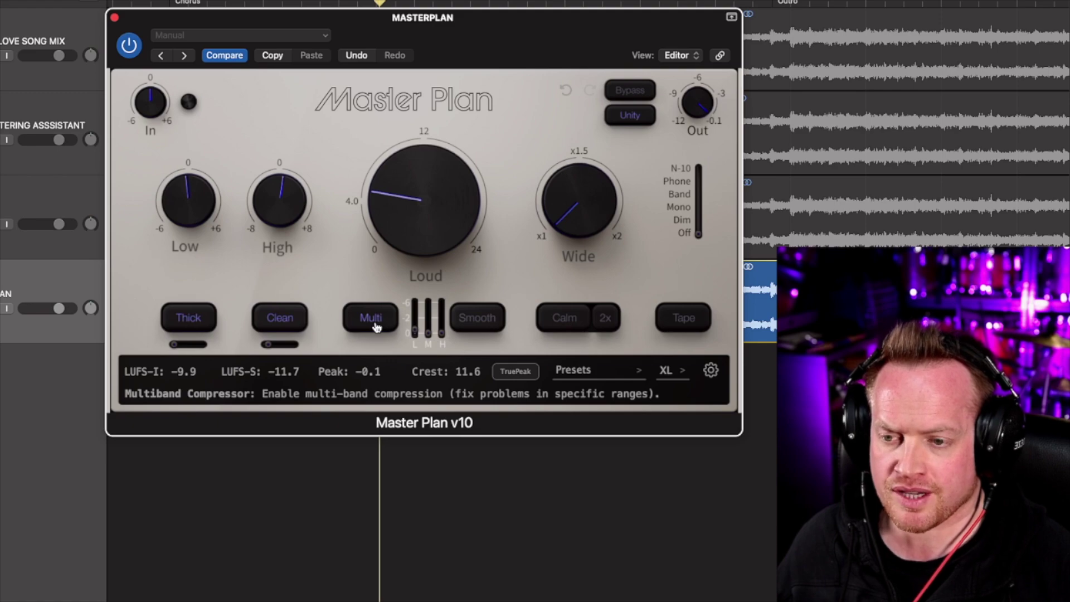
pyautogui.click(377, 326)
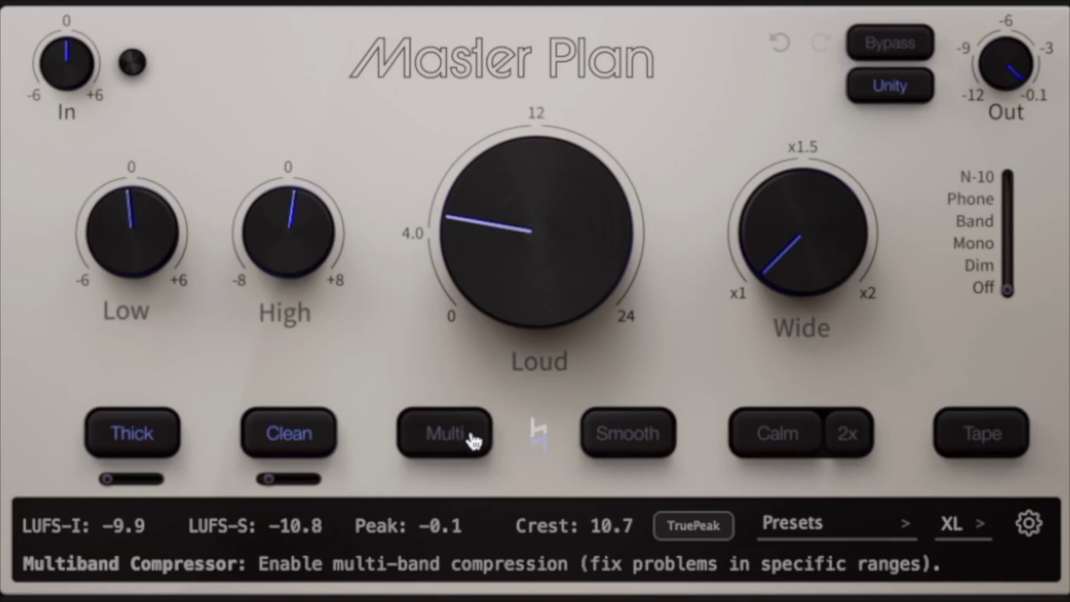
pyautogui.click(470, 438)
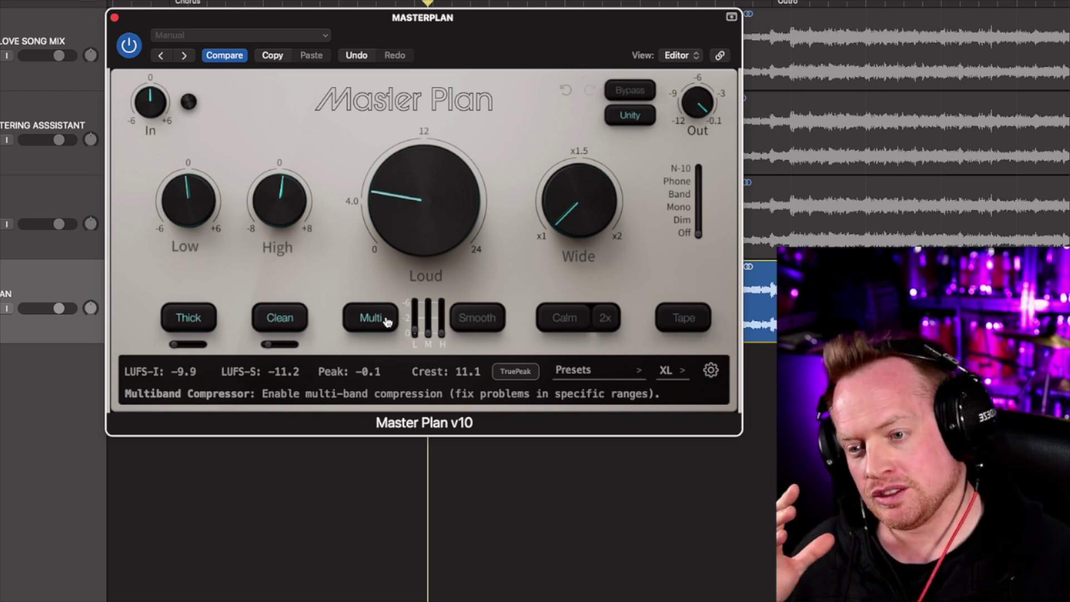
pyautogui.moveTo(419, 333)
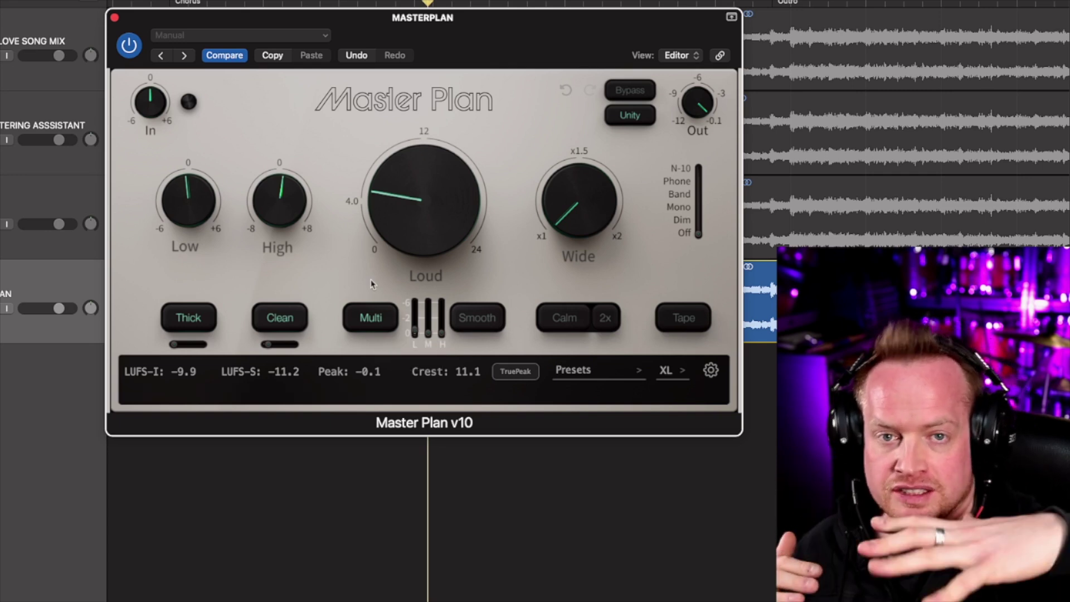
# Recheck the multiband compression, then enable Smooth and compare the master with it off and on, leaving it enabled.
pyautogui.moveTo(370, 322)
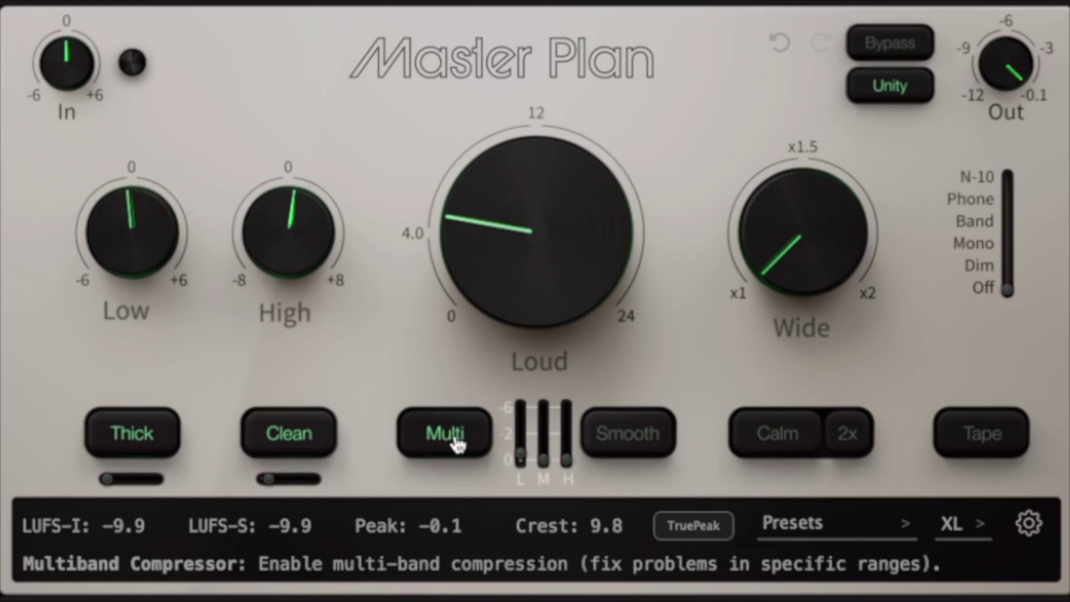
pyautogui.click(456, 443)
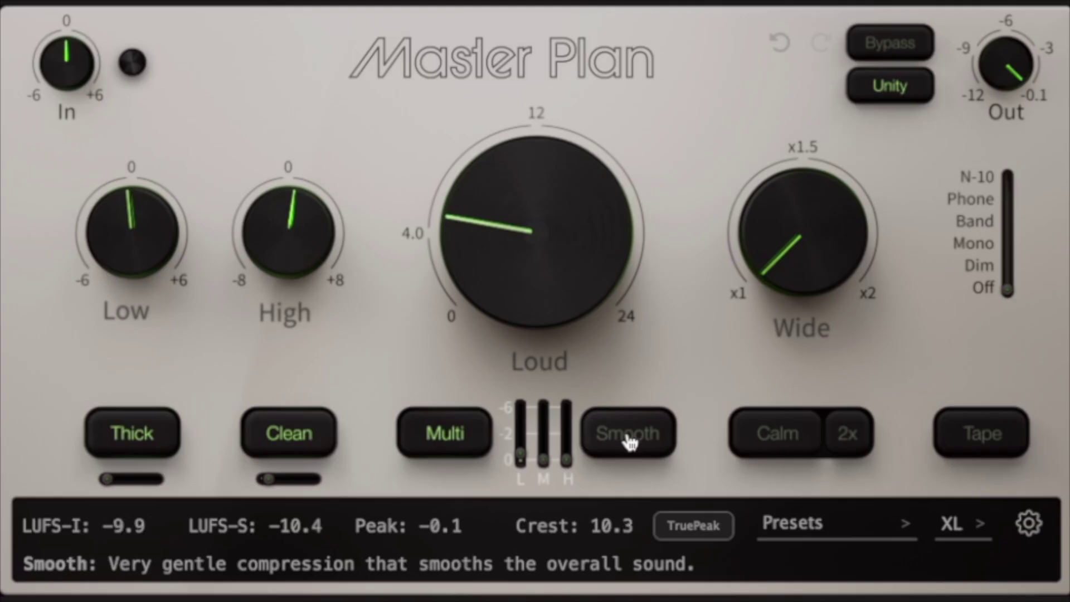
pyautogui.click(629, 442)
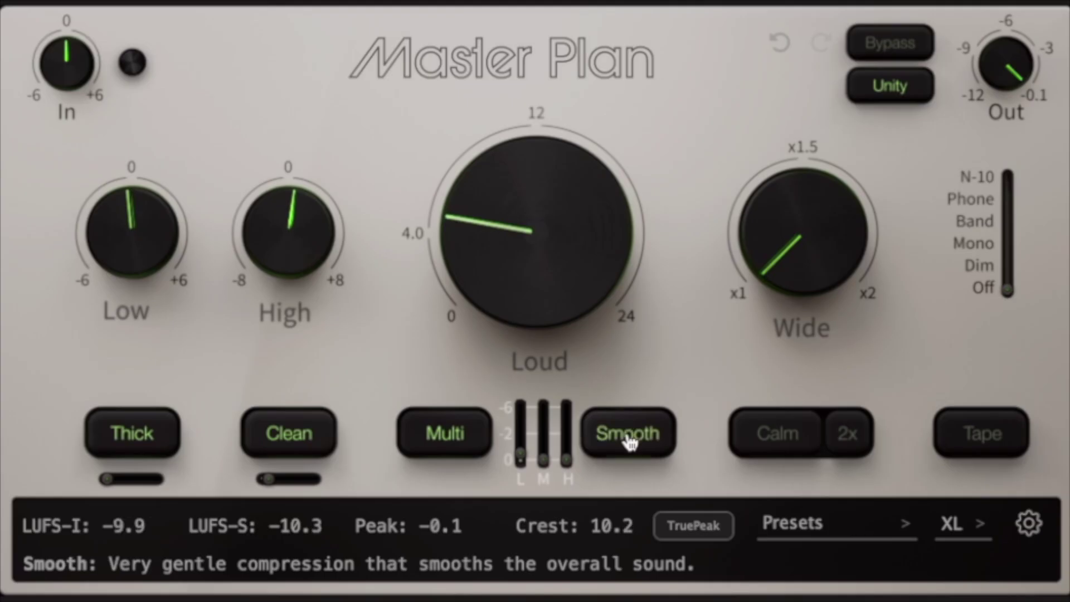
pyautogui.click(661, 446)
pyautogui.click(661, 446)
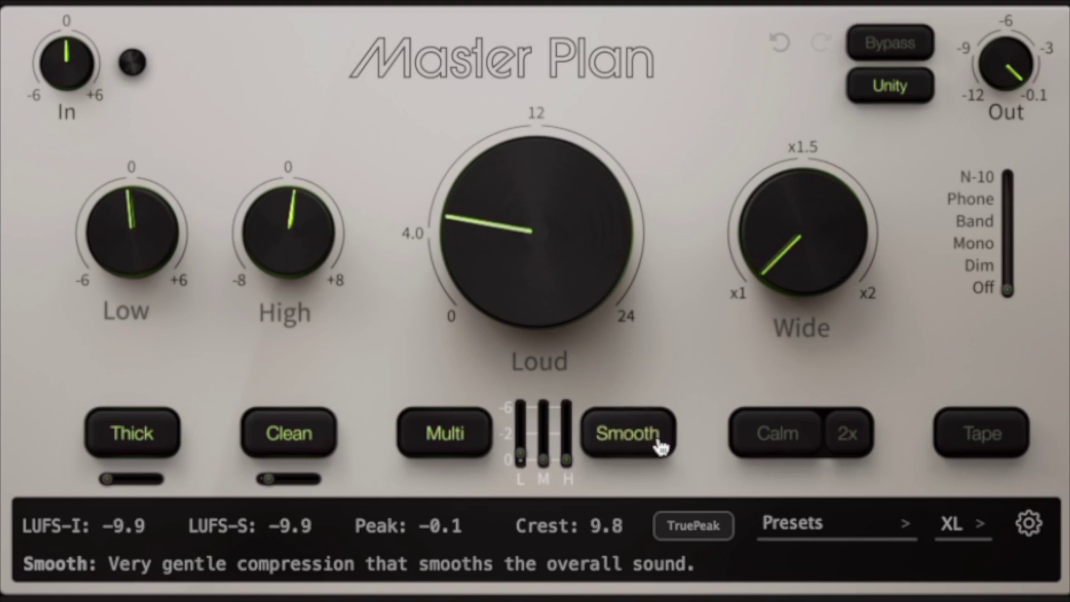
pyautogui.click(661, 447)
pyautogui.click(661, 447)
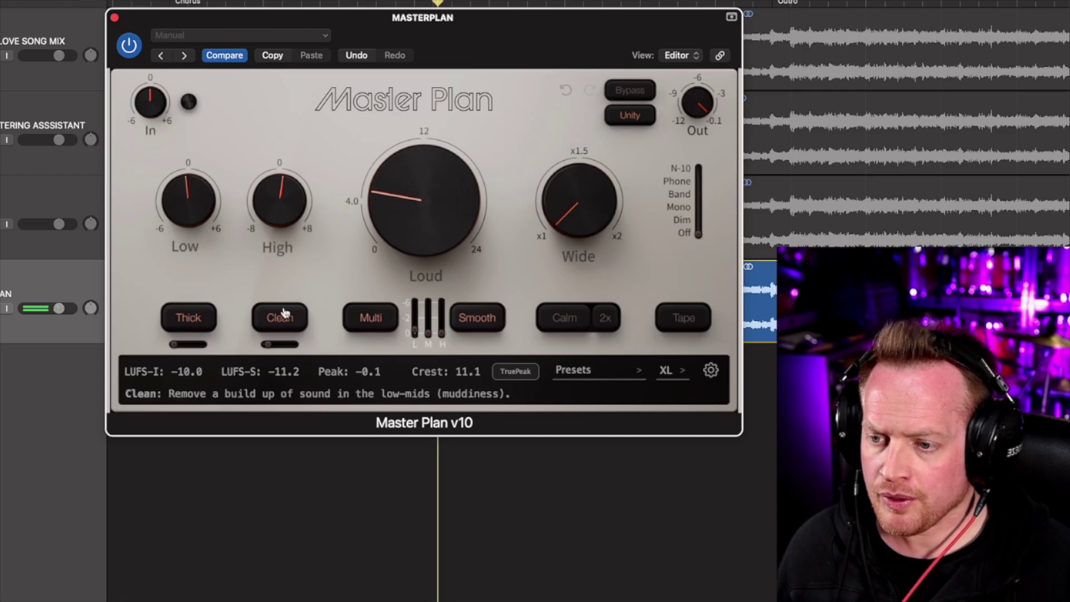
# Raise the Loud amount slightly to 5.61 dB and check the integrated and short-term LUFS readings during playback.
pyautogui.moveTo(390, 221)
pyautogui.moveTo(390, 220); pyautogui.dragTo(392, 215)
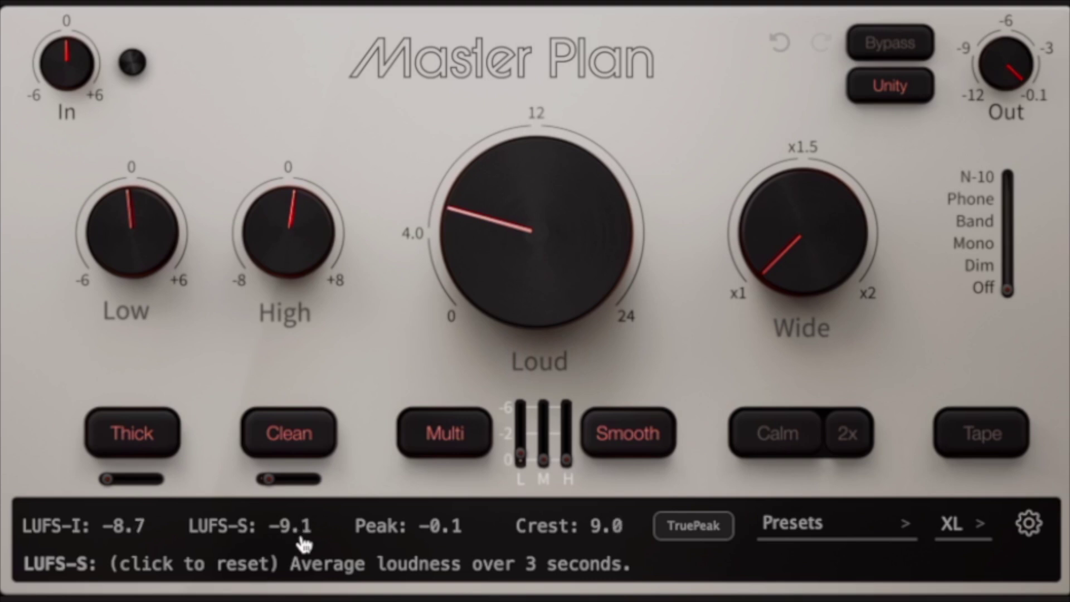
pyautogui.moveTo(478, 293)
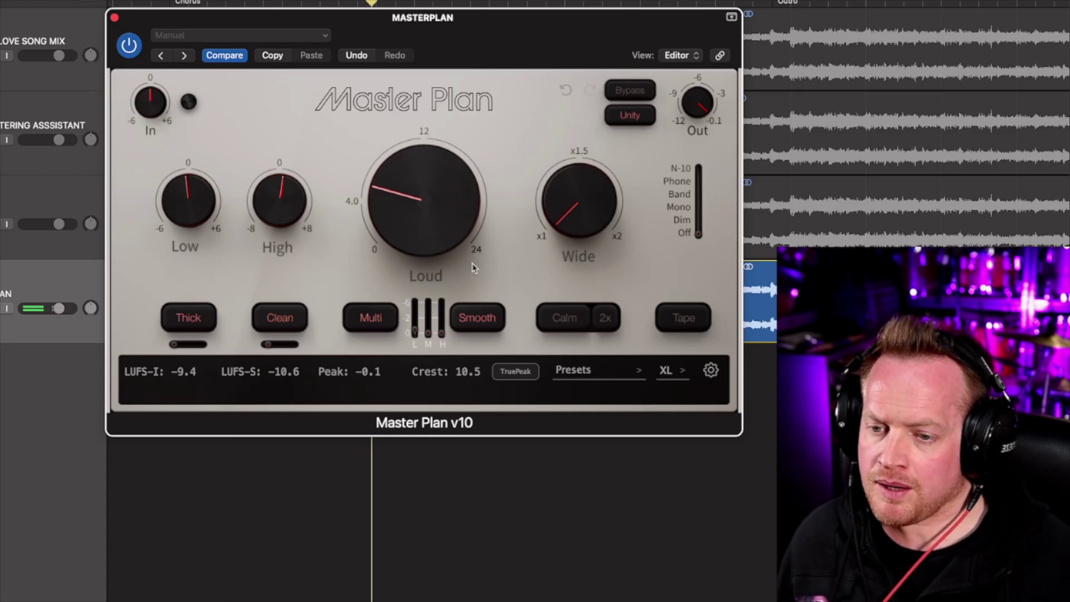
# Enable Calm, try its amount at 100%, settle it near the minimum and compare playback with Calm off and on.
pyautogui.moveTo(848, 456)
pyautogui.moveTo(563, 323)
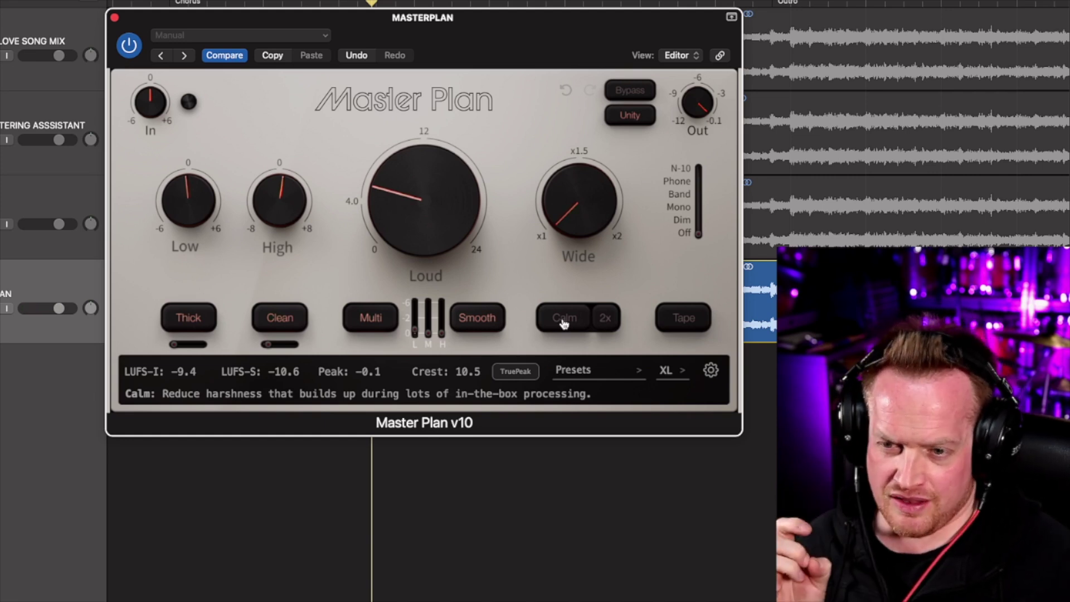
pyautogui.moveTo(298, 226)
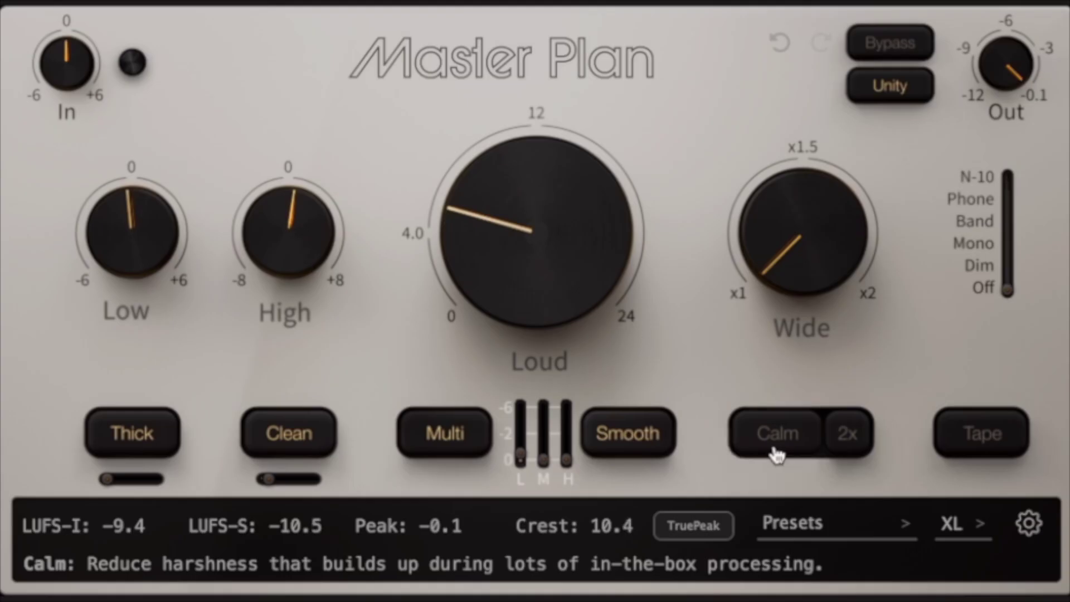
pyautogui.click(562, 325)
pyautogui.moveTo(753, 488)
pyautogui.moveTo(753, 487); pyautogui.dragTo(876, 483)
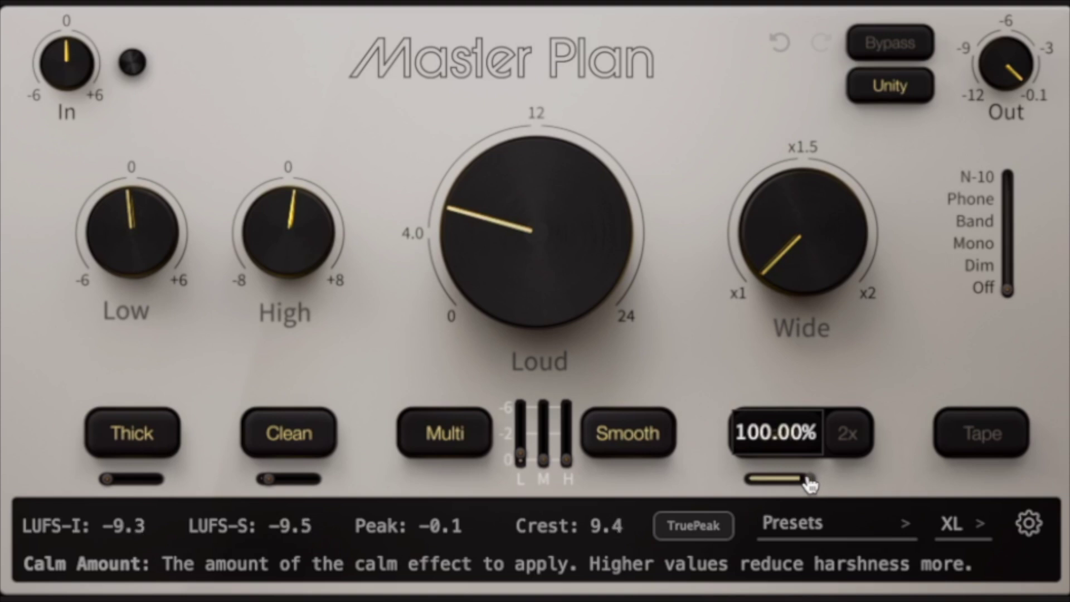
pyautogui.moveTo(809, 483); pyautogui.dragTo(744, 484)
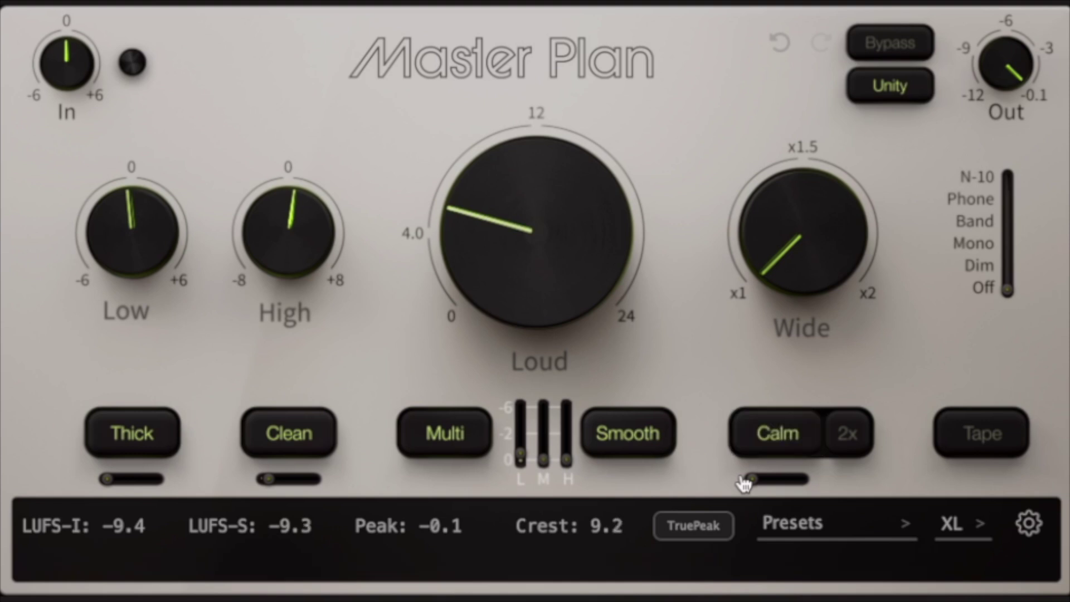
pyautogui.click(766, 434)
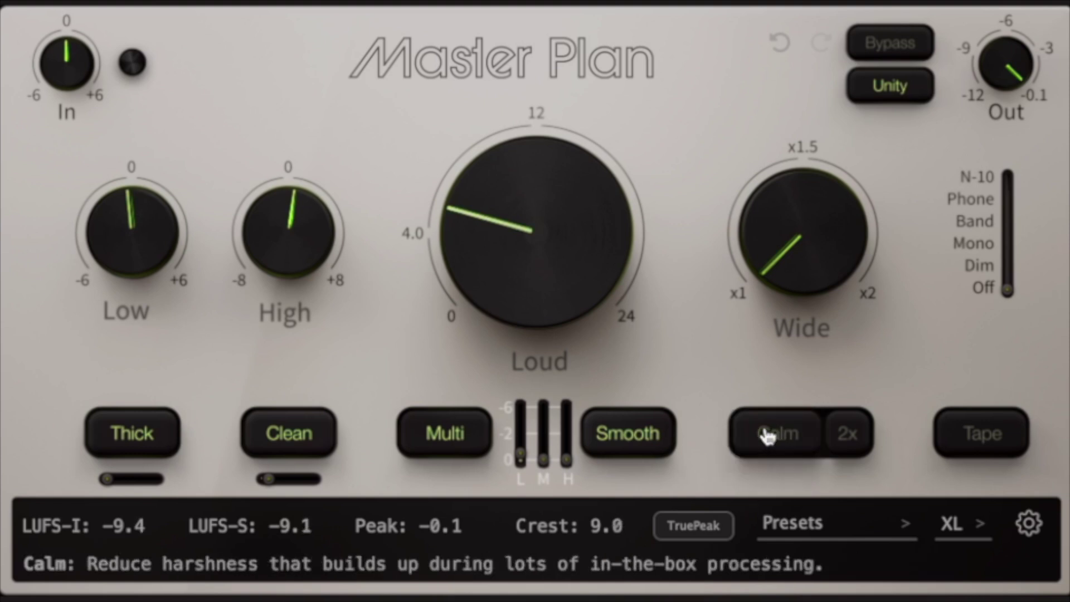
pyautogui.click(796, 442)
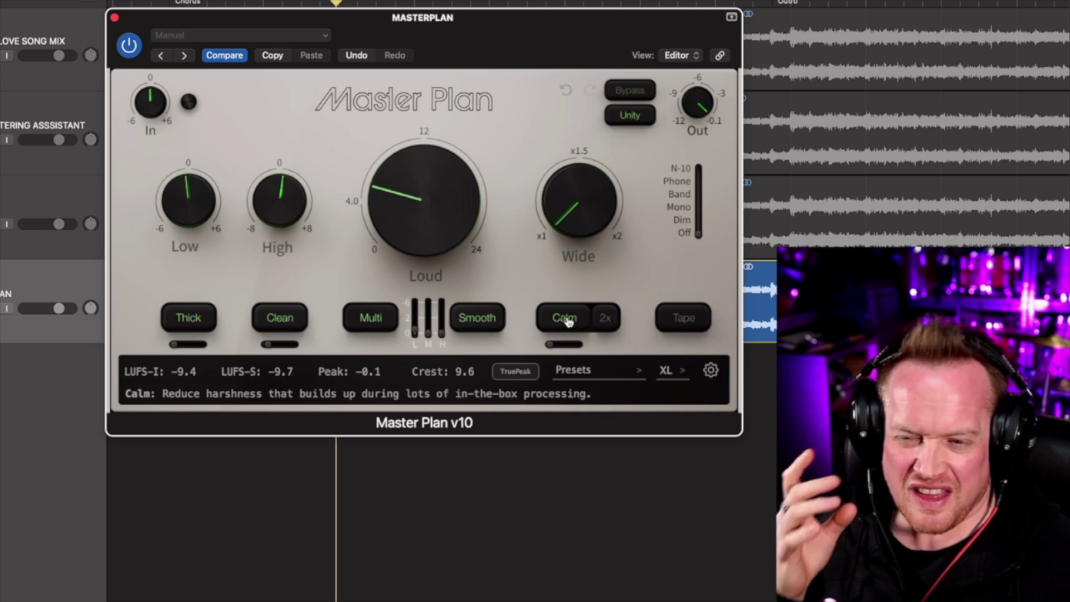
# Audition the Wide stereo enhancement up to 2.00x, then reduce it to 1.11x.
pyautogui.moveTo(548, 349)
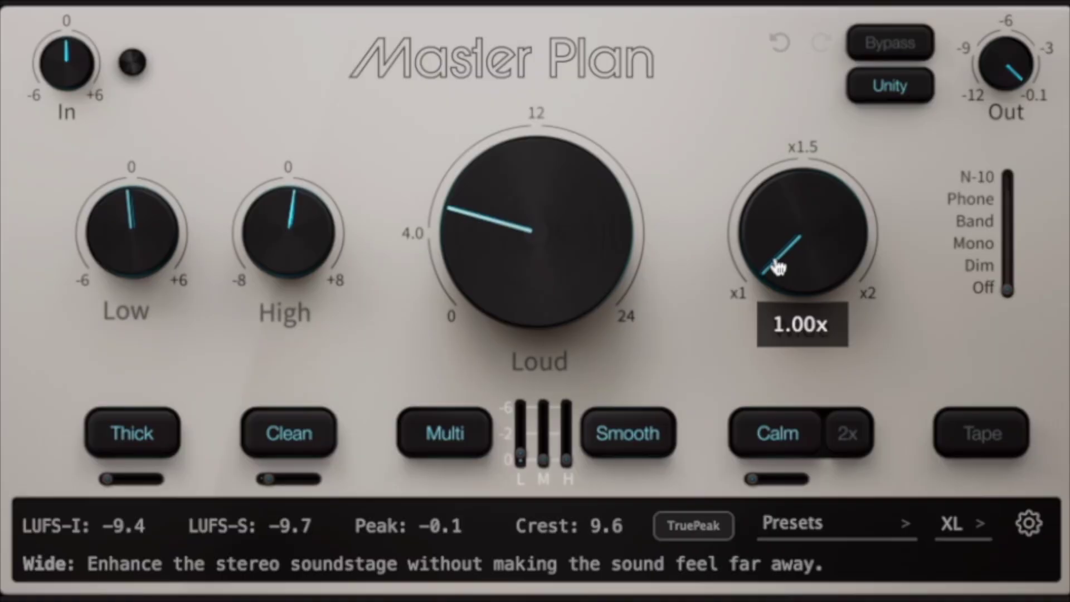
pyautogui.moveTo(562, 219); pyautogui.dragTo(565, 211)
pyautogui.moveTo(778, 249); pyautogui.dragTo(801, 30)
pyautogui.moveTo(791, 225)
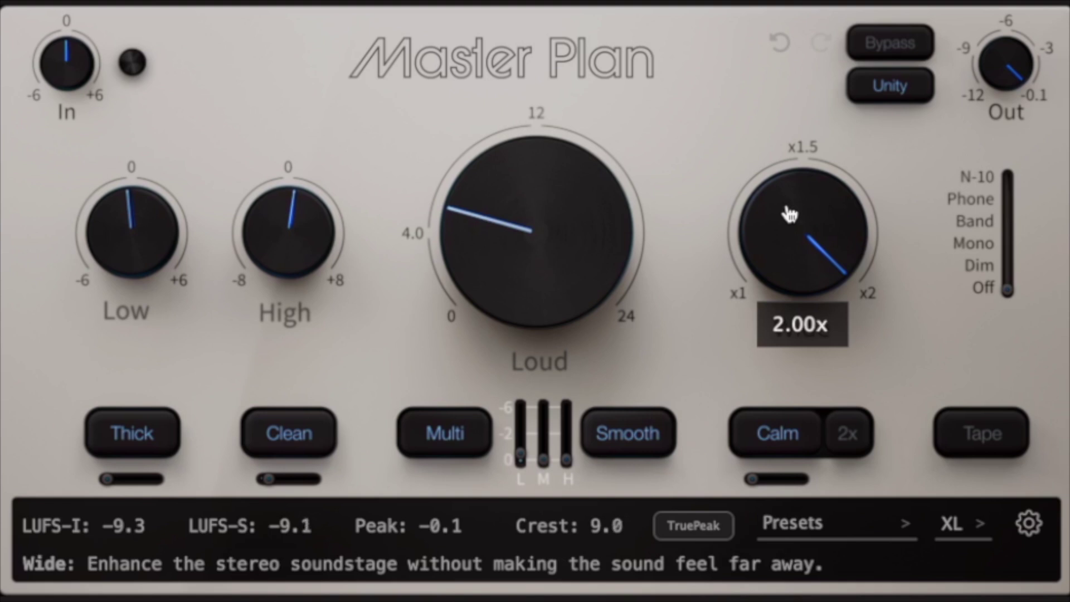
pyautogui.moveTo(791, 215); pyautogui.dragTo(767, 309)
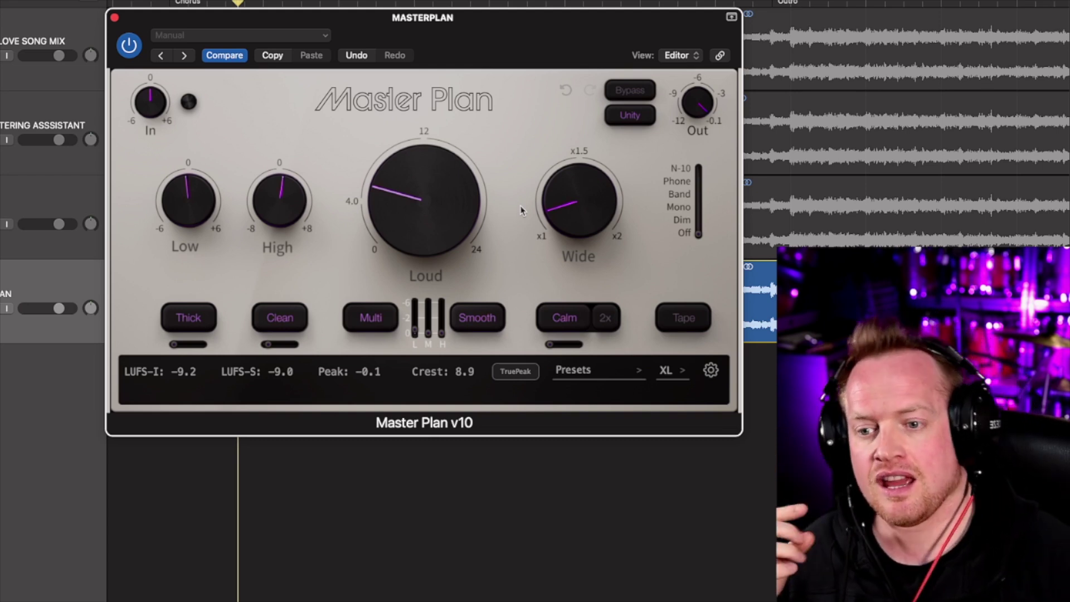
pyautogui.moveTo(546, 214)
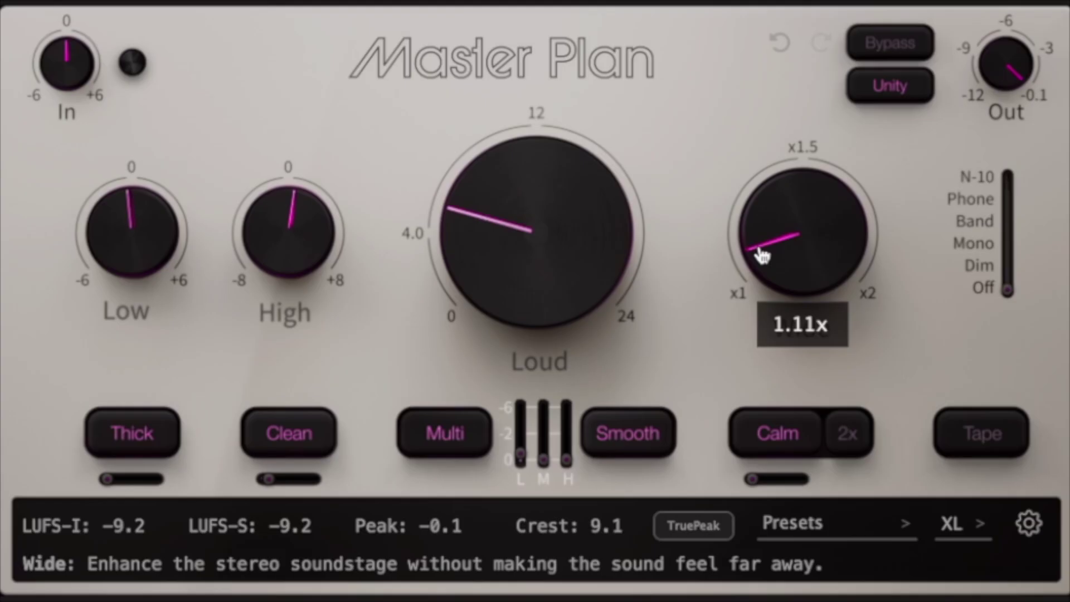
pyautogui.moveTo(762, 255)
pyautogui.mouseDown()
pyautogui.moveTo(764, 299)
pyautogui.moveTo(769, 167)
pyautogui.moveTo(747, 223)
pyautogui.moveTo(767, 282)
pyautogui.moveTo(760, 239)
pyautogui.moveTo(762, 257)
pyautogui.mouseUp()
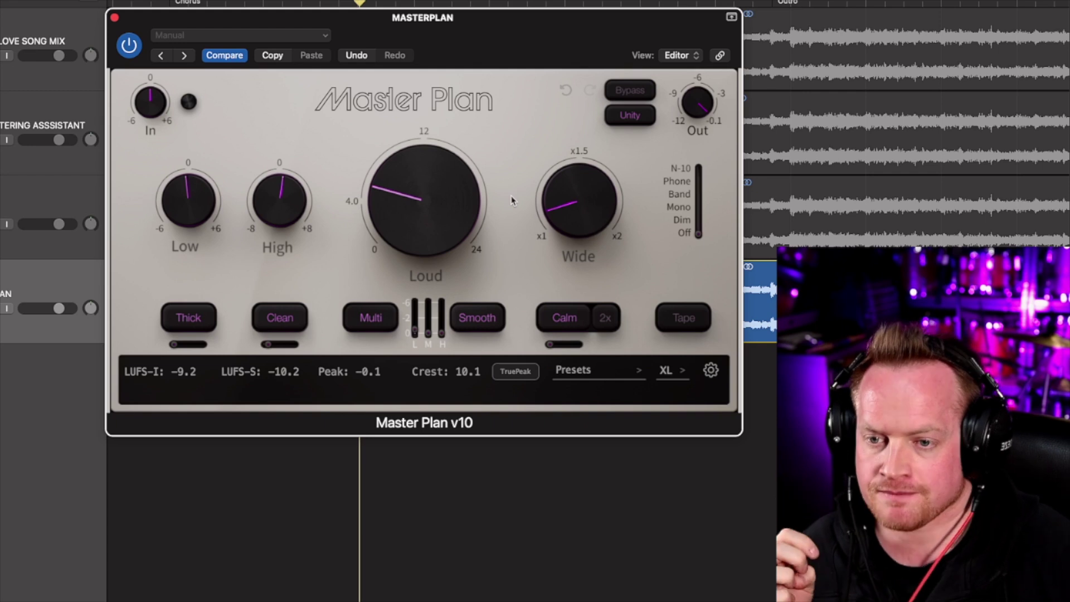
# Try Tape with its character swept between 100% tight and 100% warm, comparing the master without the effect.
pyautogui.click(689, 328)
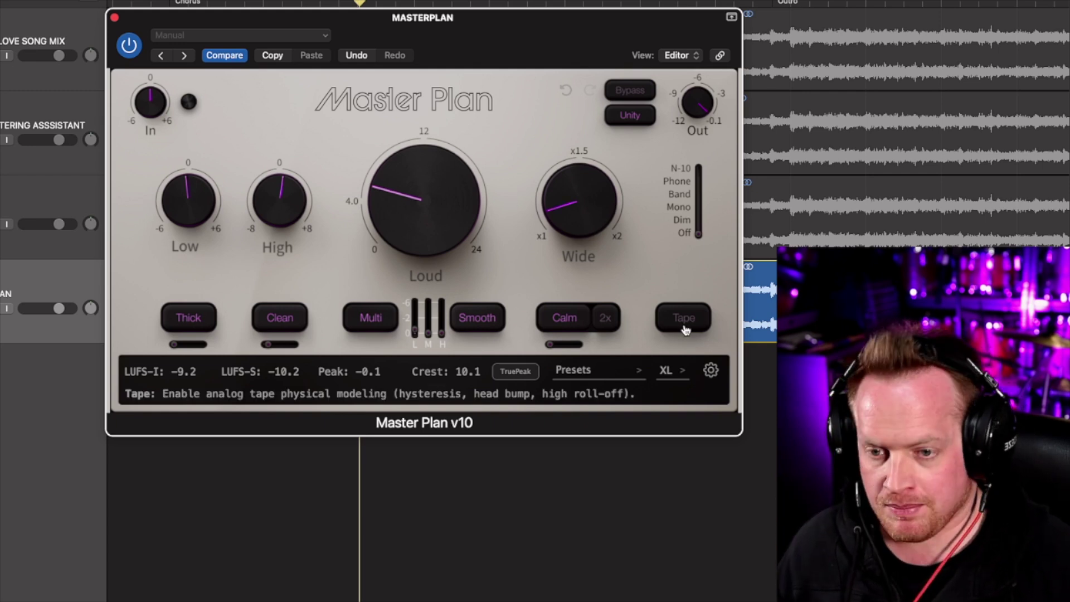
pyautogui.moveTo(666, 348)
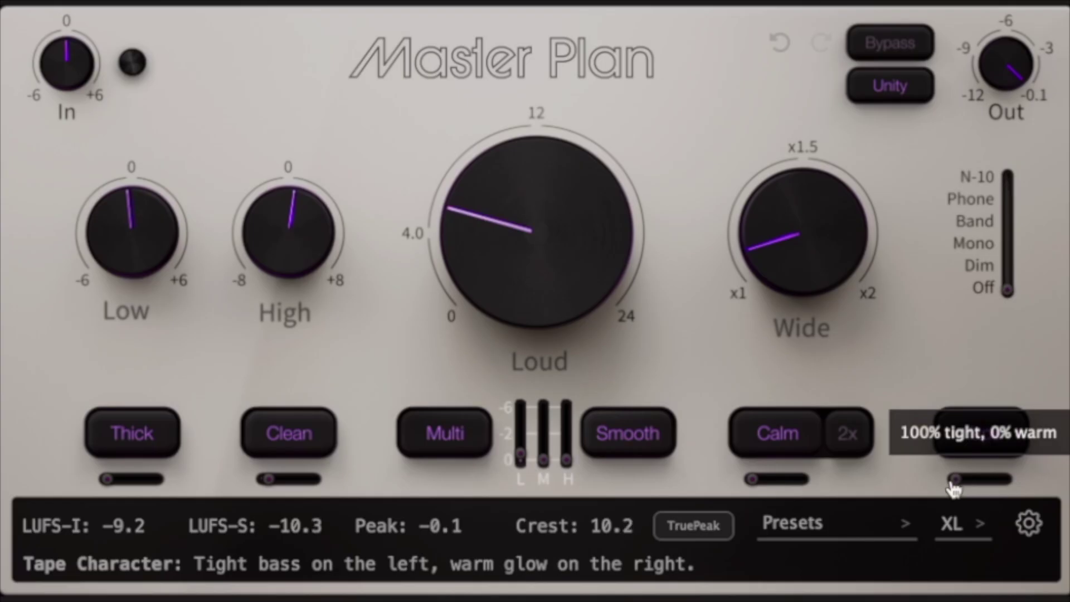
pyautogui.moveTo(1020, 484); pyautogui.dragTo(1046, 477)
pyautogui.moveTo(1015, 480)
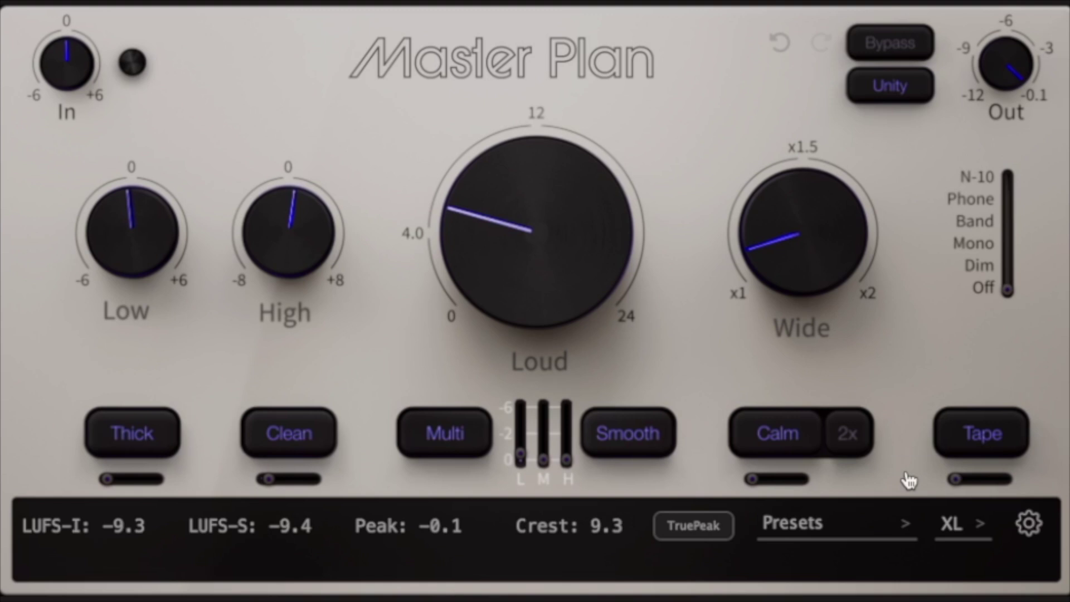
pyautogui.click(973, 440)
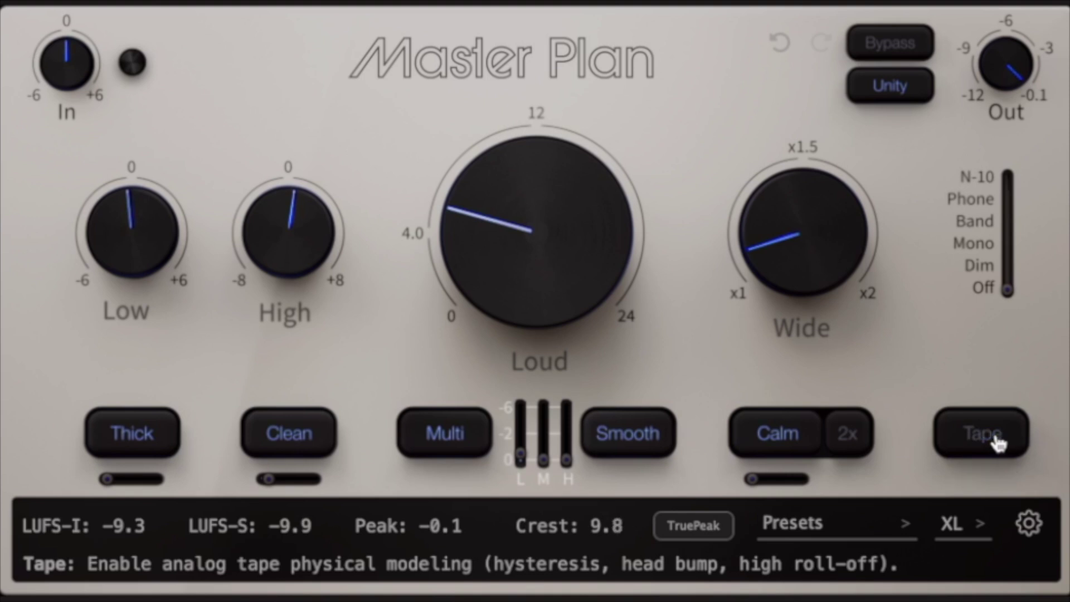
pyautogui.moveTo(1014, 484)
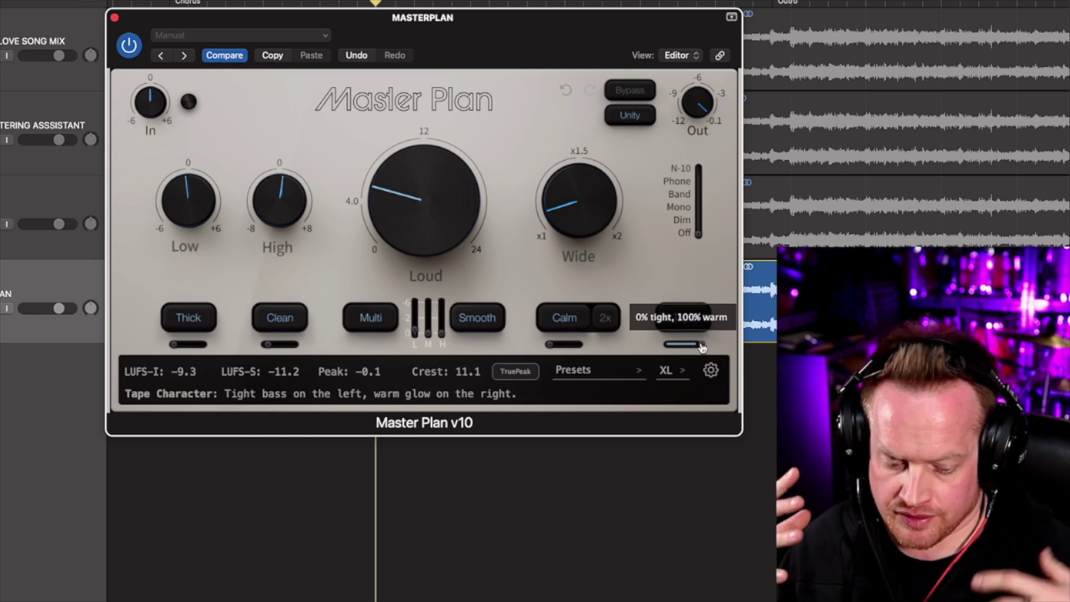
pyautogui.moveTo(702, 348); pyautogui.dragTo(666, 346)
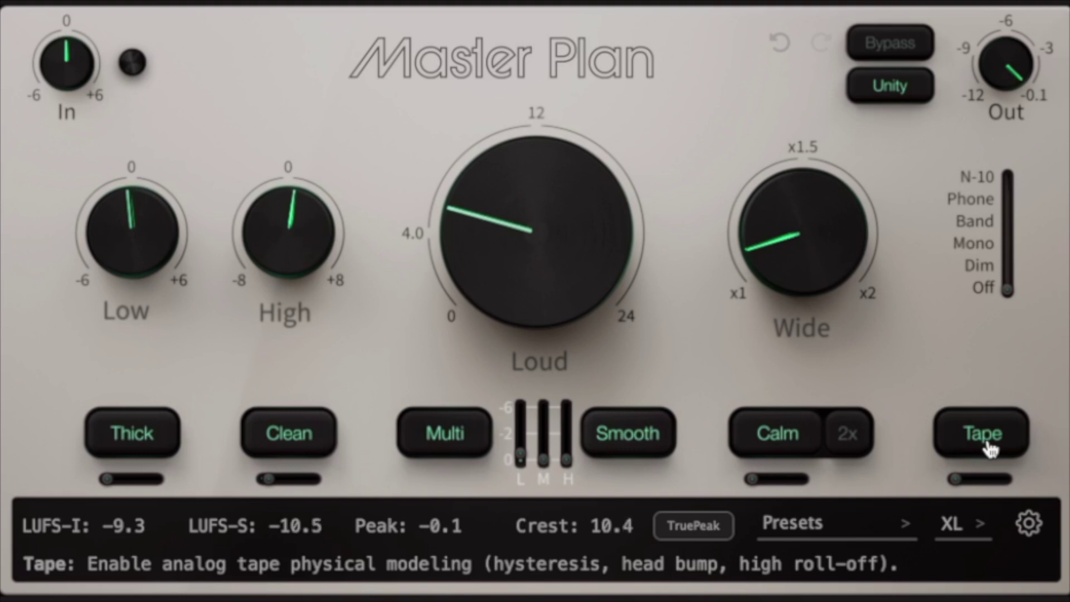
# Compare the master with Tape off and on while adjusting its character, and leave Tape switched off.
pyautogui.click(984, 446)
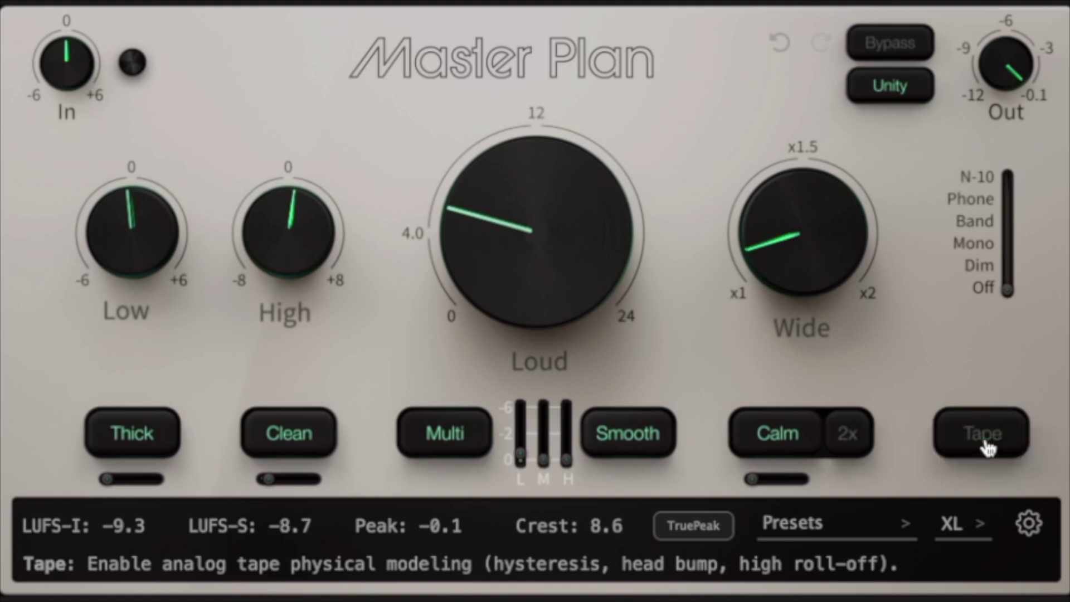
pyautogui.click(984, 446)
pyautogui.moveTo(958, 486)
pyautogui.moveTo(976, 486); pyautogui.dragTo(987, 486)
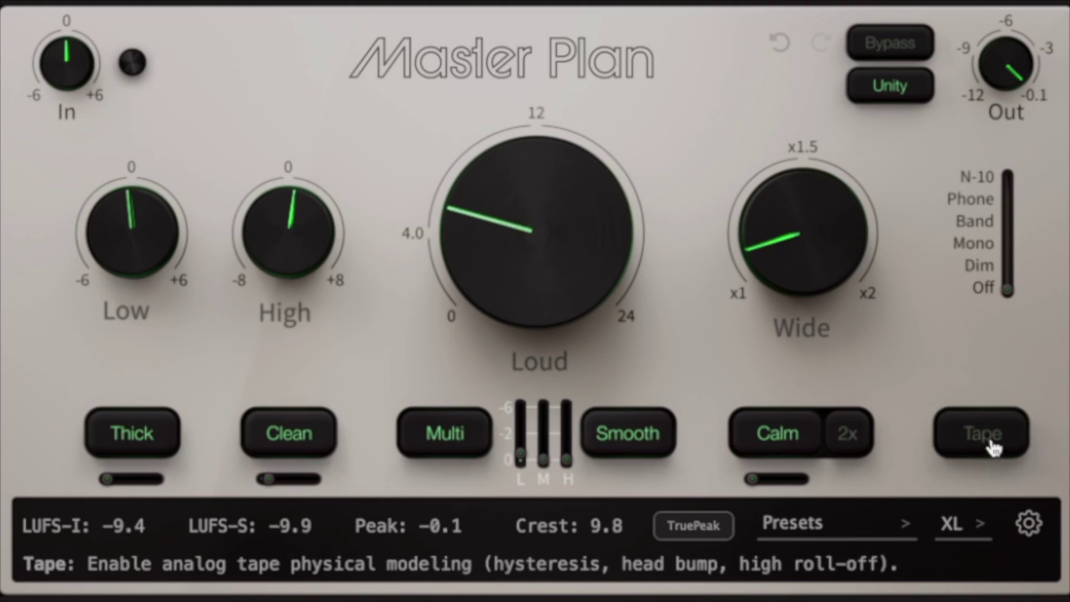
pyautogui.moveTo(982, 478); pyautogui.dragTo(910, 480)
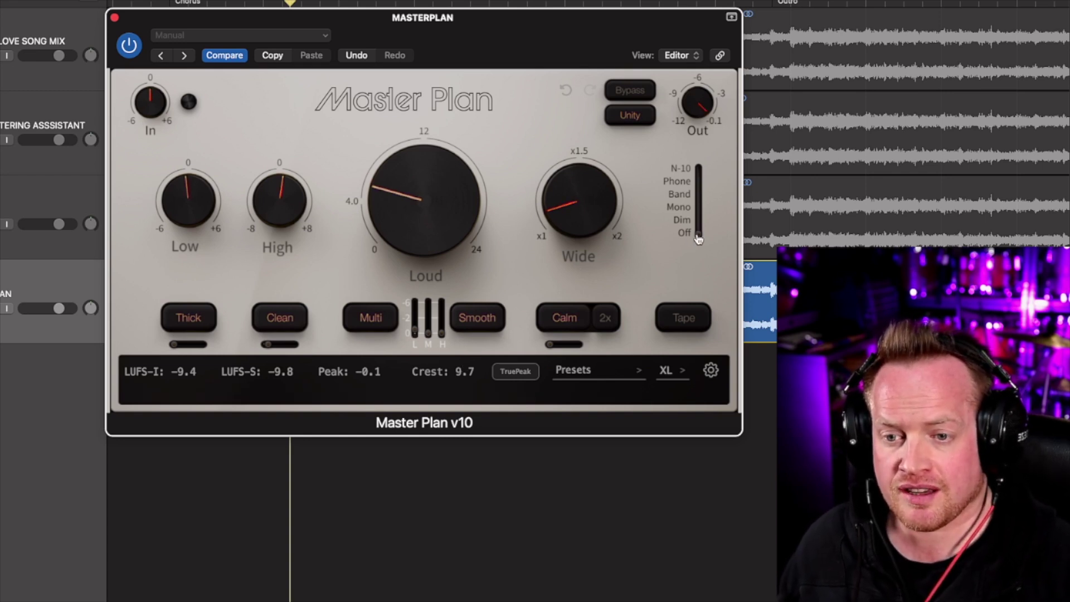
# Audition the master through the Mono and Band monitoring modes, comparing them with normal monitoring.
pyautogui.press('space')
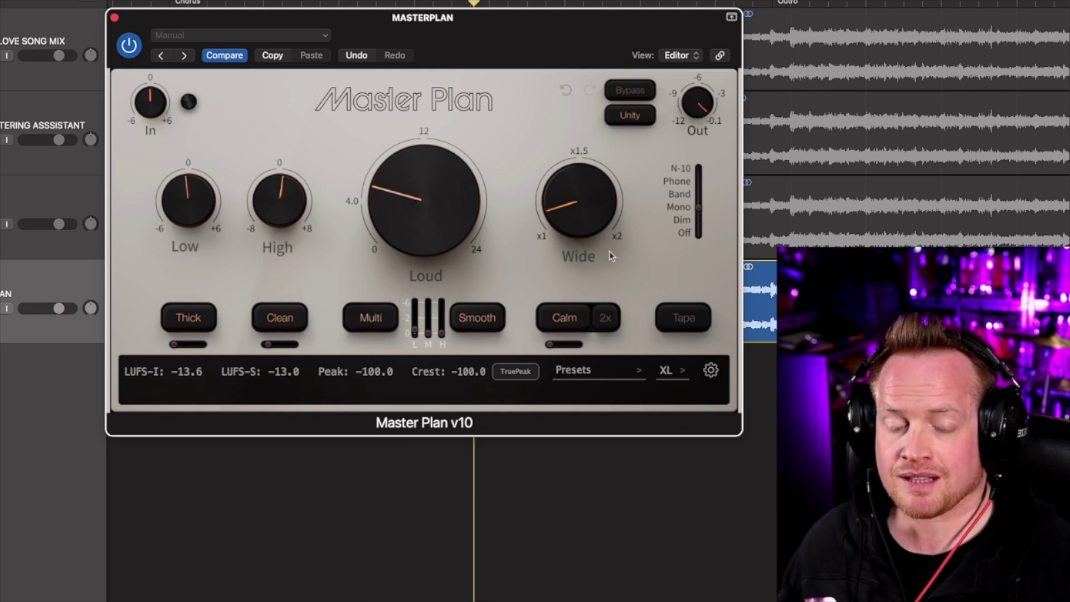
pyautogui.press('space')
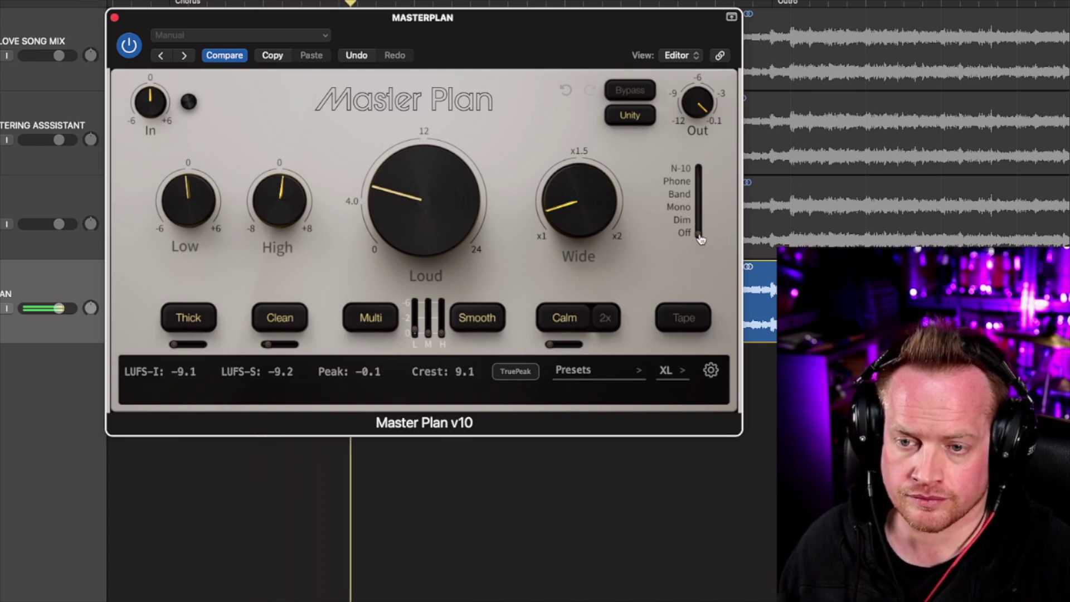
pyautogui.moveTo(700, 238); pyautogui.dragTo(699, 216)
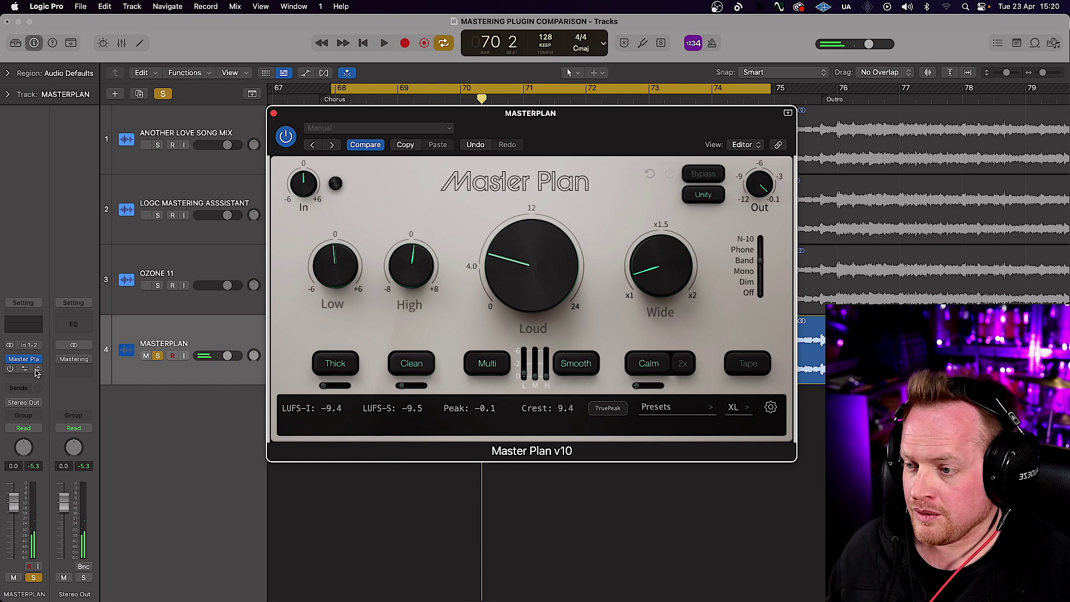
# Insert a Channel EQ after Master Plan on the MASTERPLAN track, turn on its analyzer and play the mix.
pyautogui.click(24, 371)
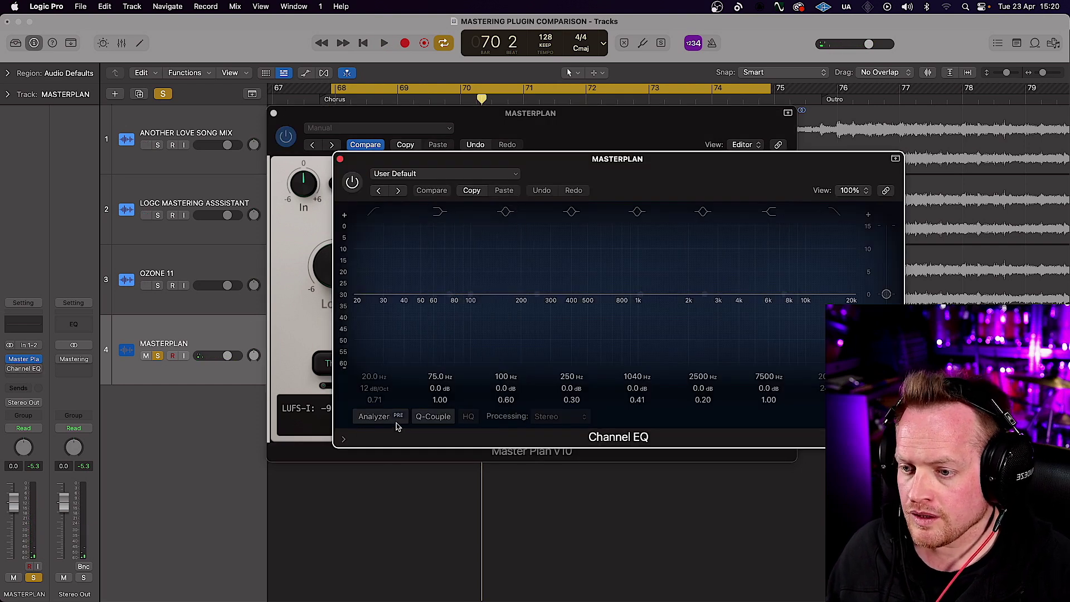
pyautogui.moveTo(641, 160); pyautogui.dragTo(303, 30)
pyautogui.press('space')
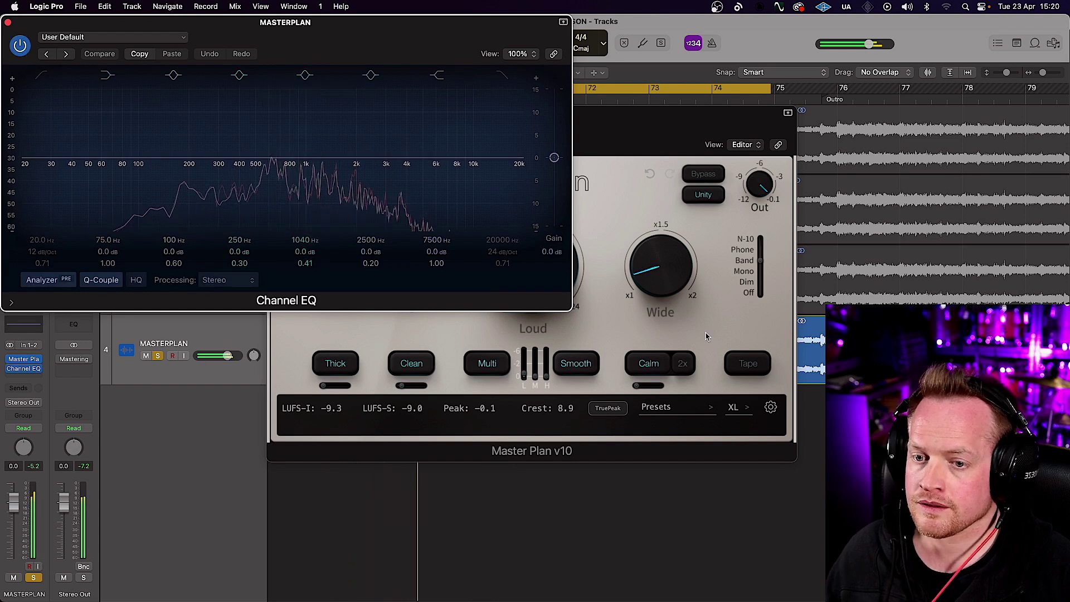
# Place the Master Plan window beside the EQ and examine the spectrum with monitoring set to Off and to Phone.
pyautogui.click(761, 266)
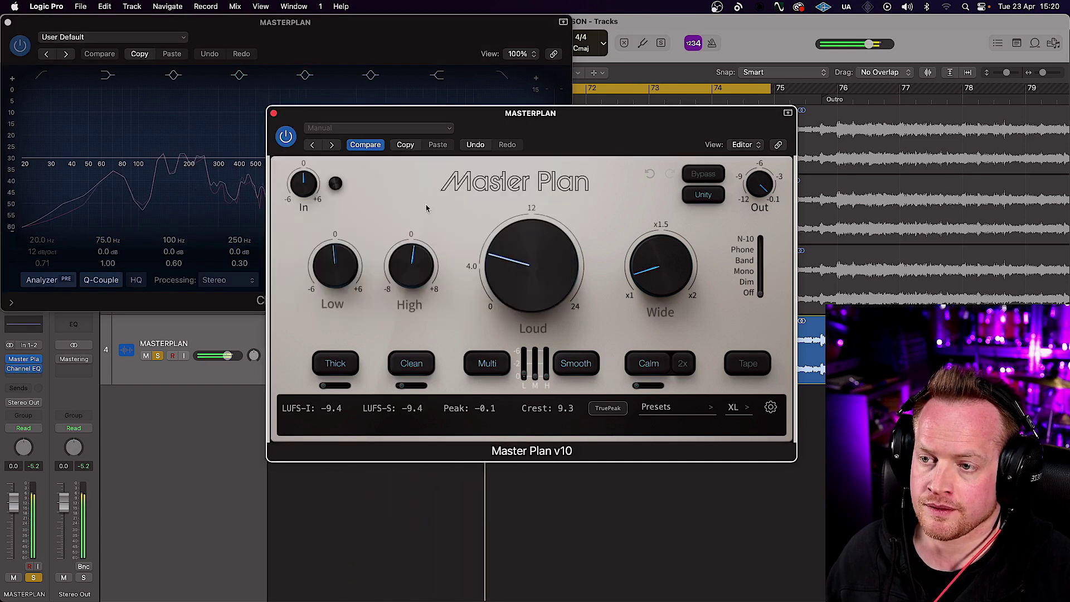
pyautogui.moveTo(453, 120); pyautogui.dragTo(733, 30)
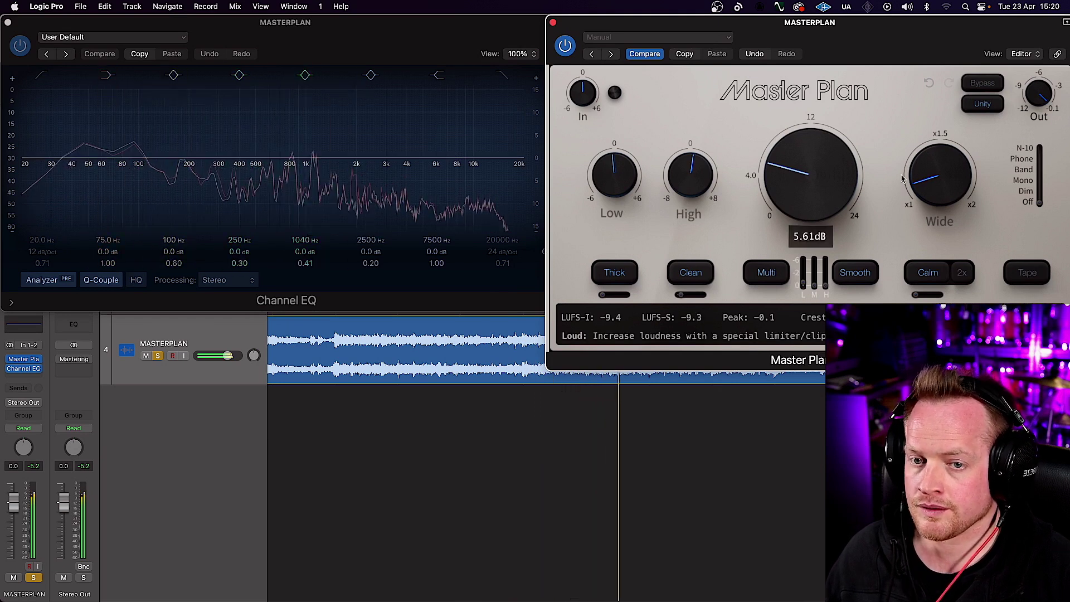
pyautogui.moveTo(1038, 208); pyautogui.dragTo(1036, 176)
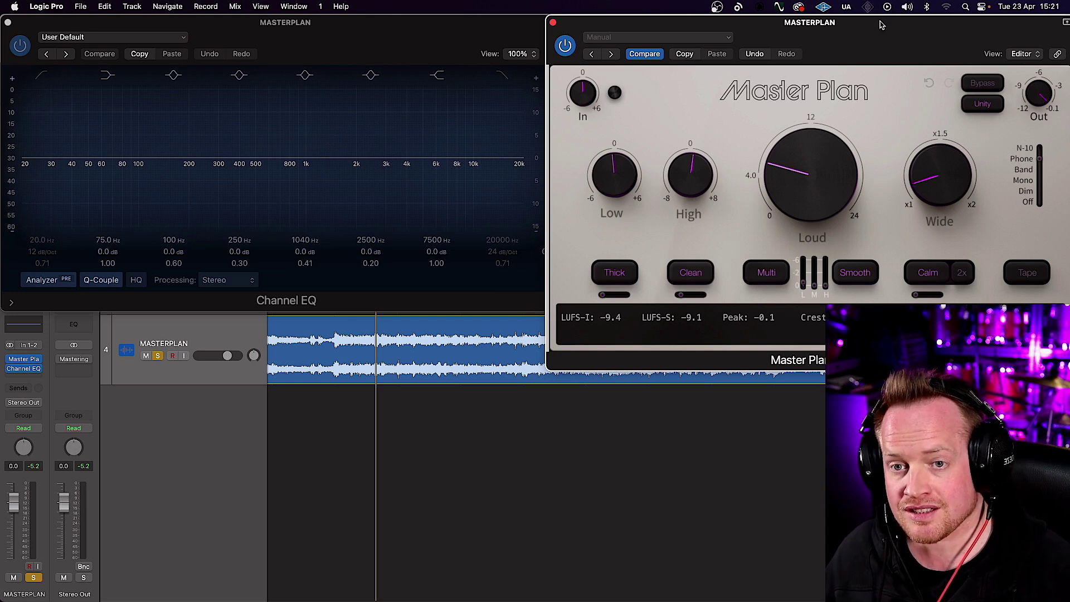
# Play the mix and examine the EQ analyzer's spectrum with Master Plan's monitoring set to Phone and to N-10.
pyautogui.press('space')
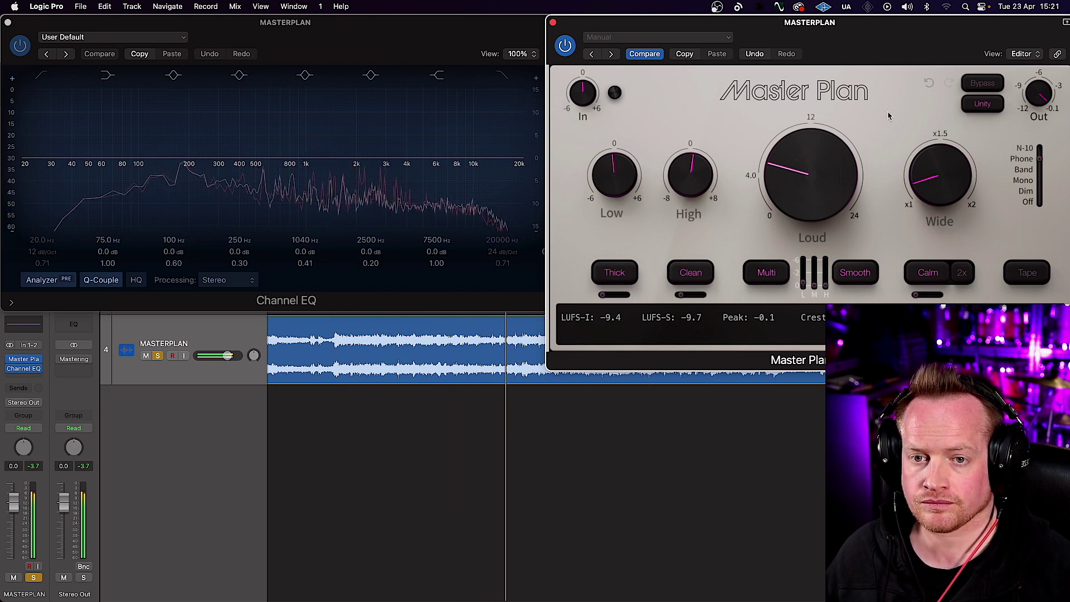
pyautogui.press('space')
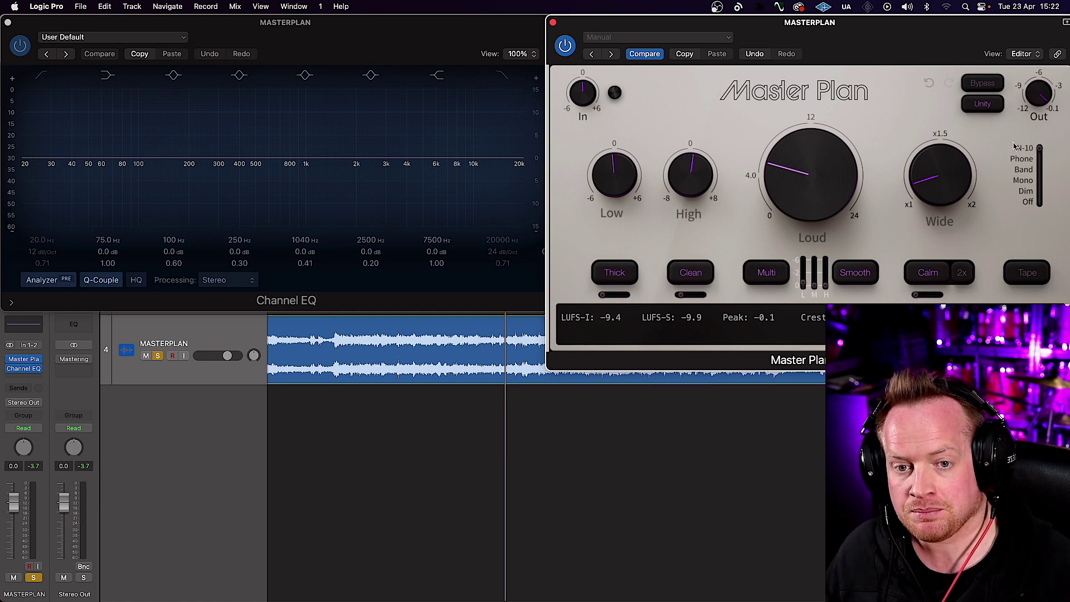
pyautogui.press('space')
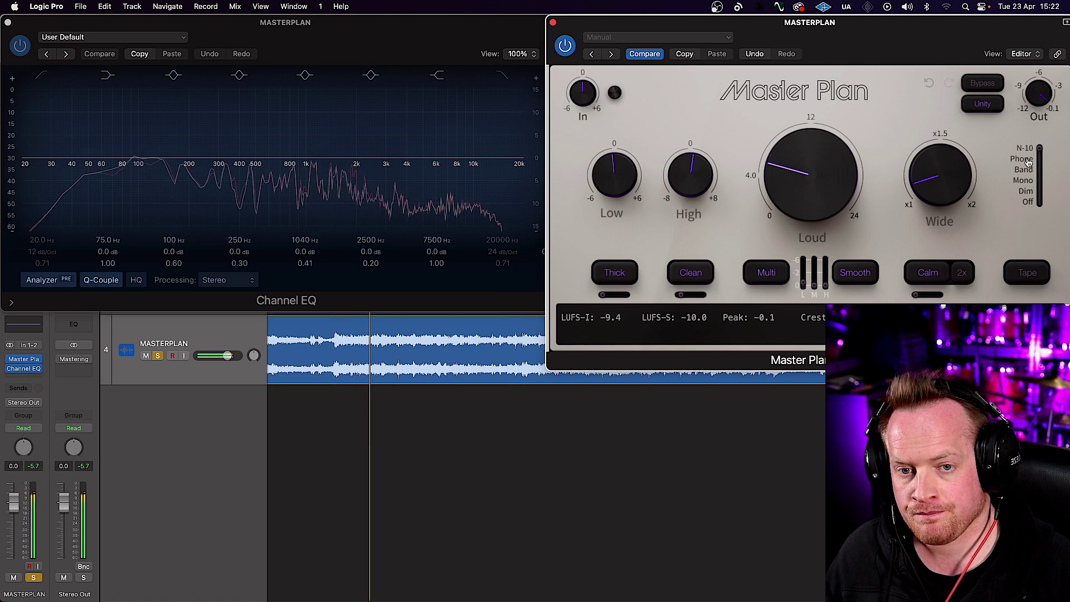
pyautogui.moveTo(1039, 154)
pyautogui.mouseDown()
pyautogui.moveTo(1041, 173)
pyautogui.moveTo(1040, 152)
pyautogui.mouseUp()
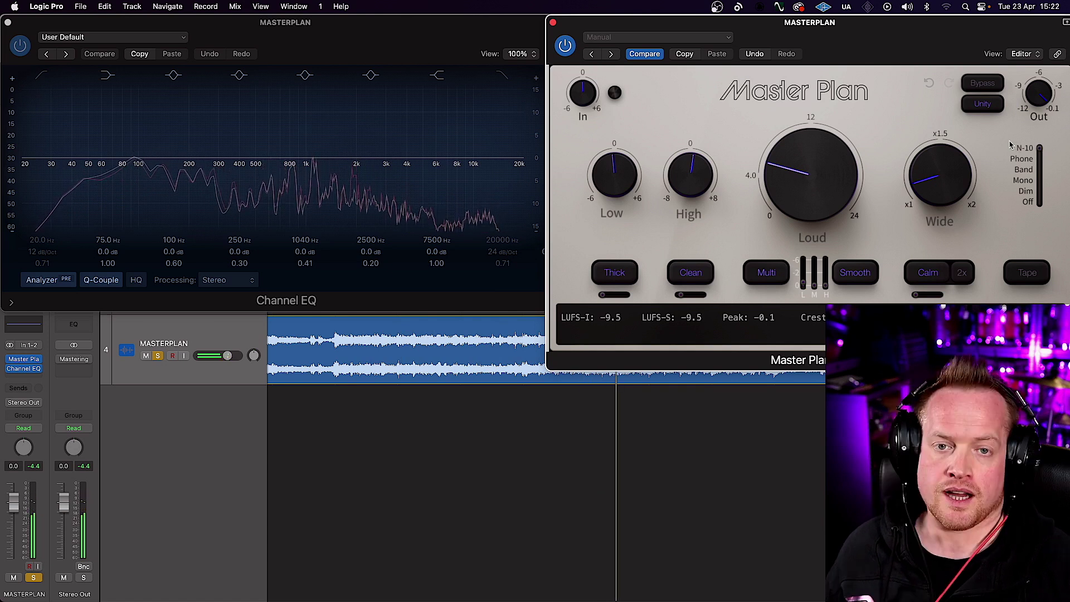
pyautogui.press('space')
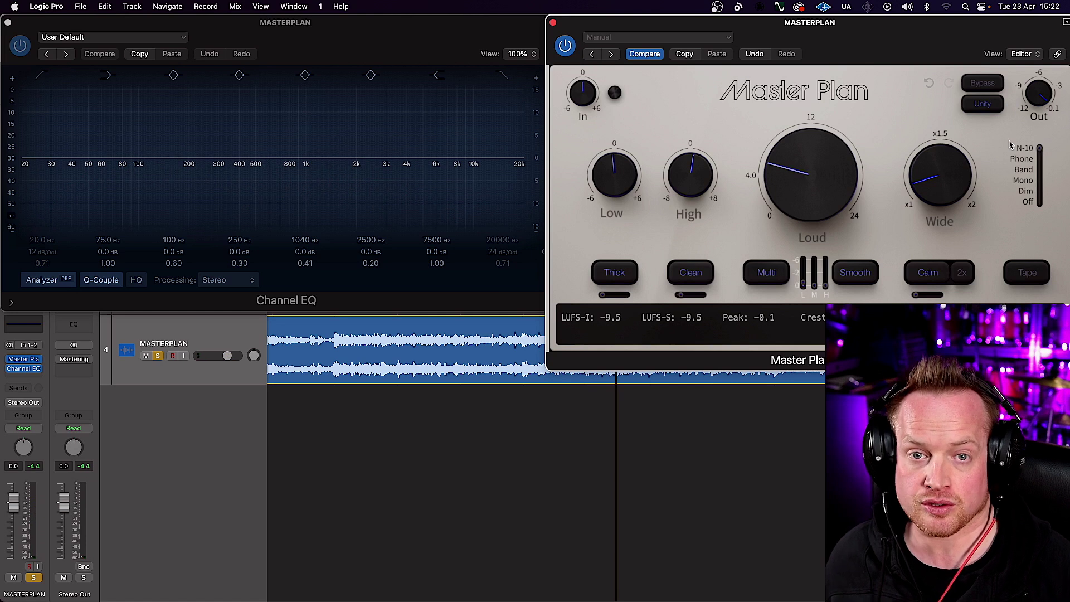
# Move the Master Plan window off the Channel EQ, close the EQ window and set monitoring back to Off.
pyautogui.moveTo(974, 22); pyautogui.dragTo(701, 91)
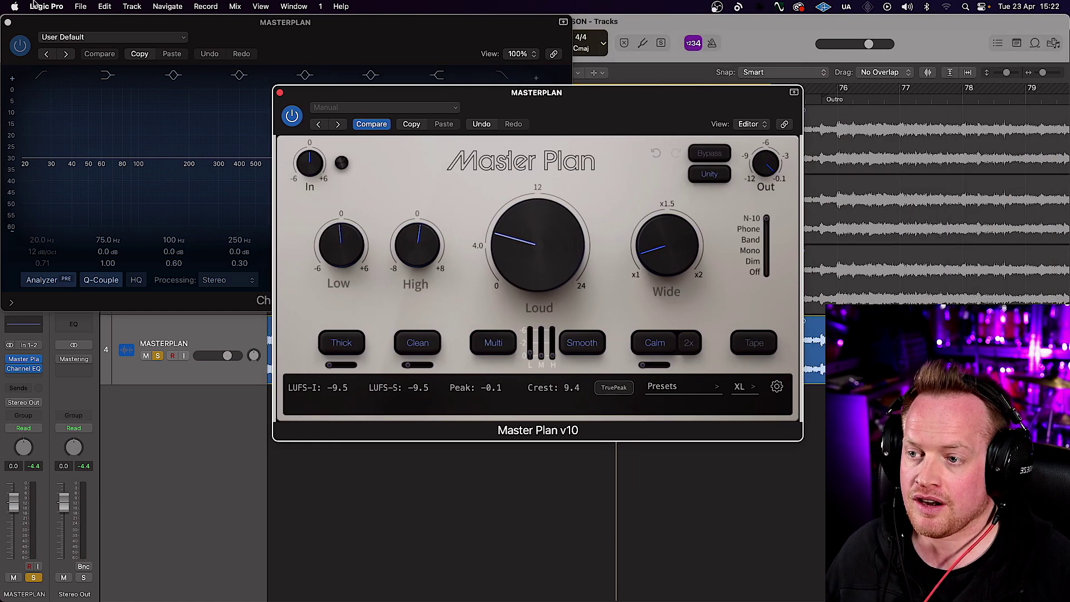
pyautogui.click(9, 23)
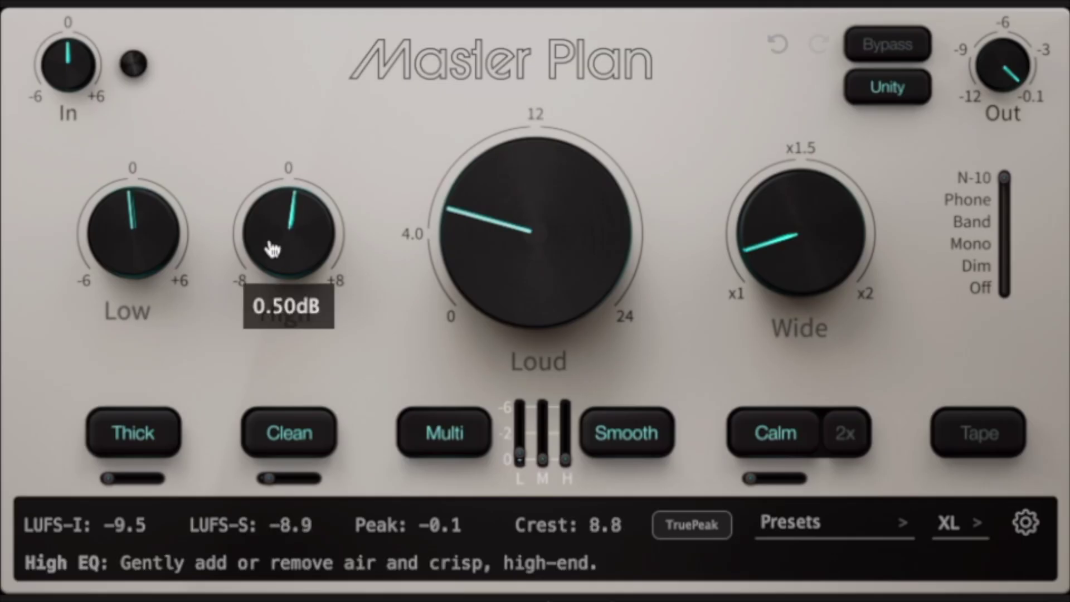
pyautogui.moveTo(1003, 179); pyautogui.dragTo(1004, 289)
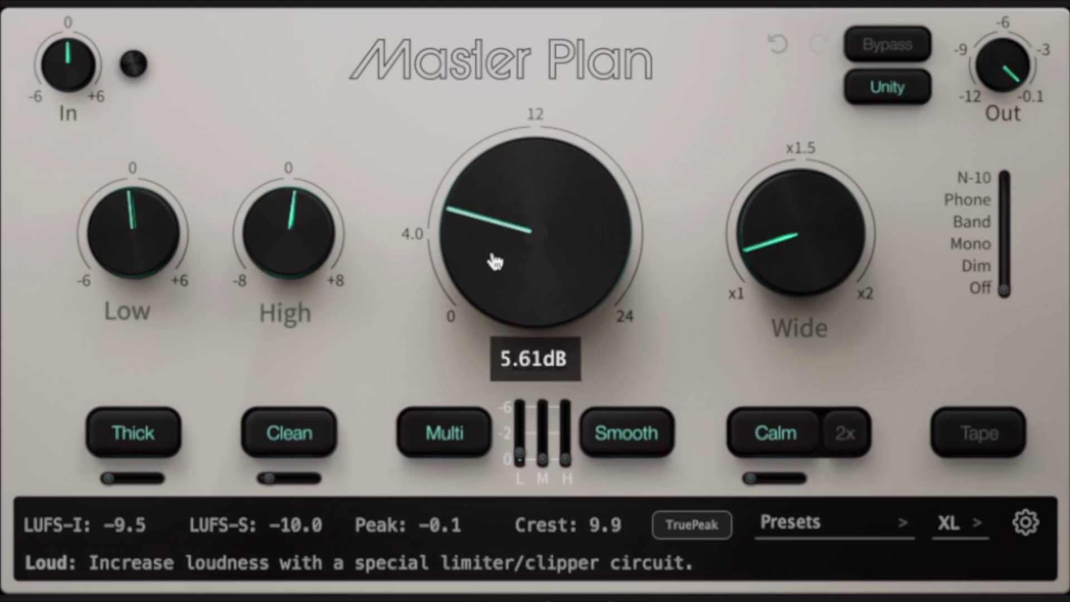
# Lower Master Plan's High EQ to 0.20 dB.
pyautogui.moveTo(472, 239)
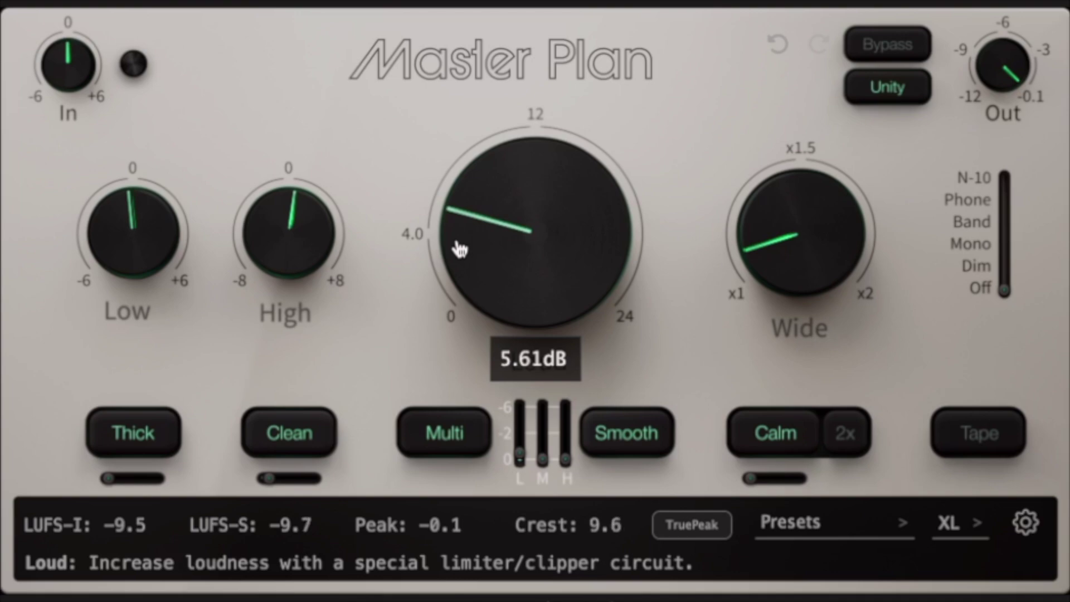
pyautogui.moveTo(278, 239)
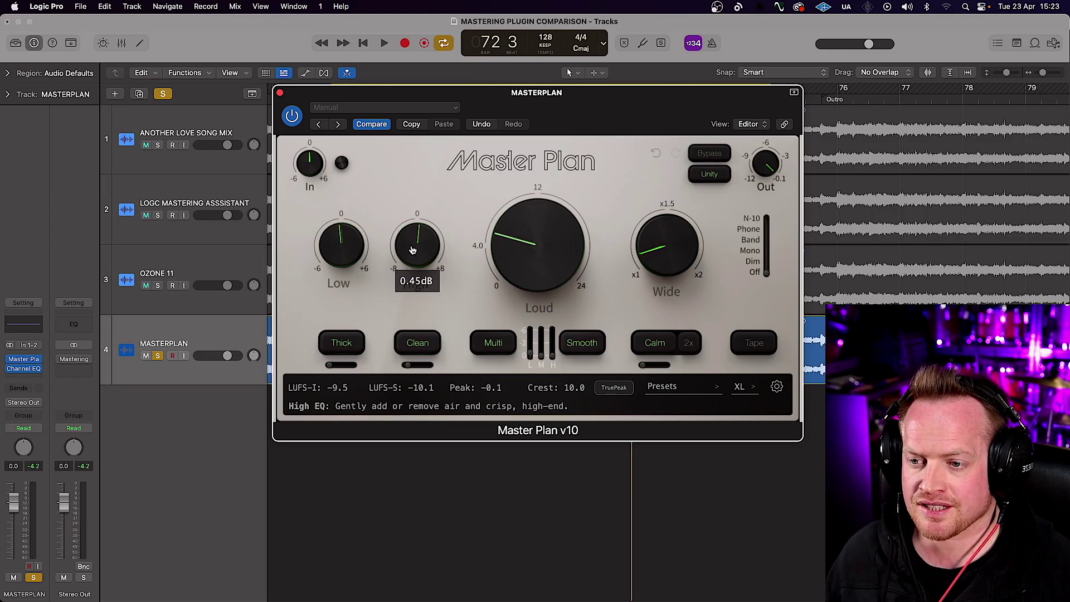
pyautogui.moveTo(412, 251); pyautogui.dragTo(412, 253)
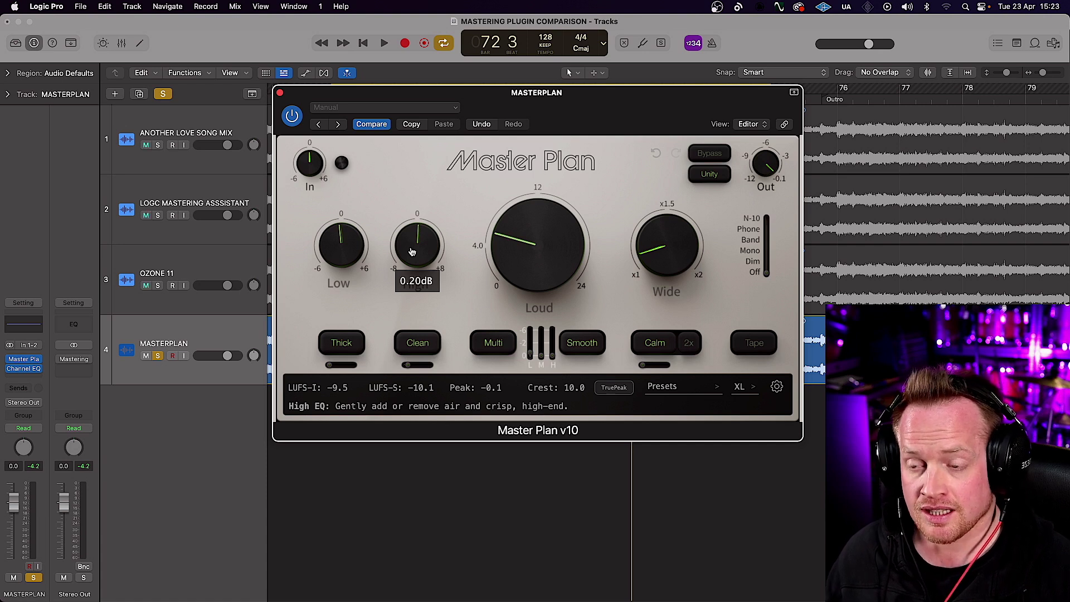
# Select the LMA PRINT track and open the Insight 2 meter on the Stereo Out, placing its window over the arrangement clear of the track headers.
pyautogui.click(227, 191)
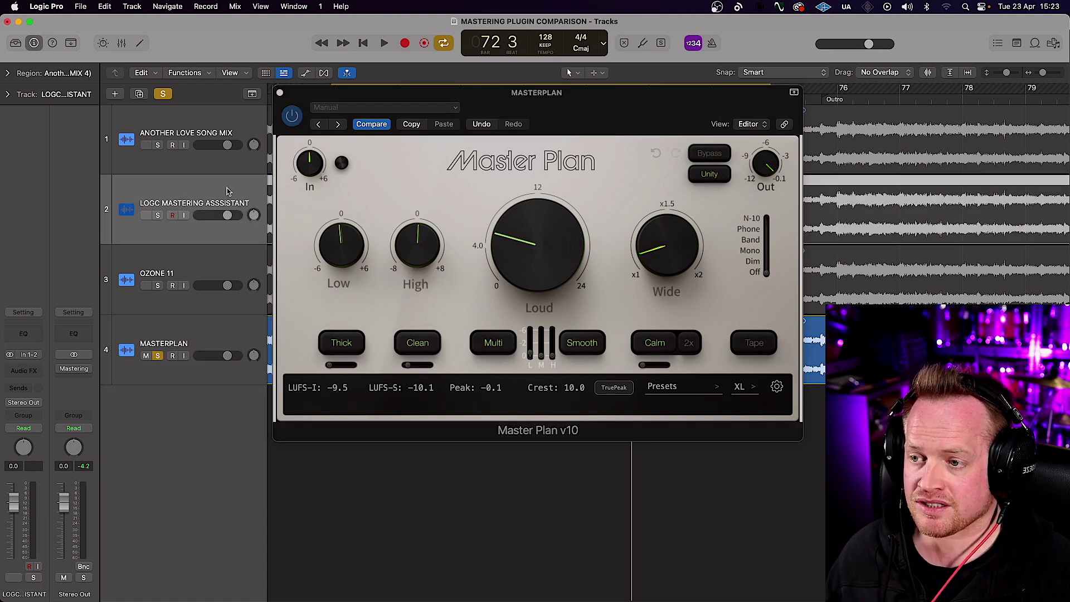
pyautogui.moveTo(64, 372)
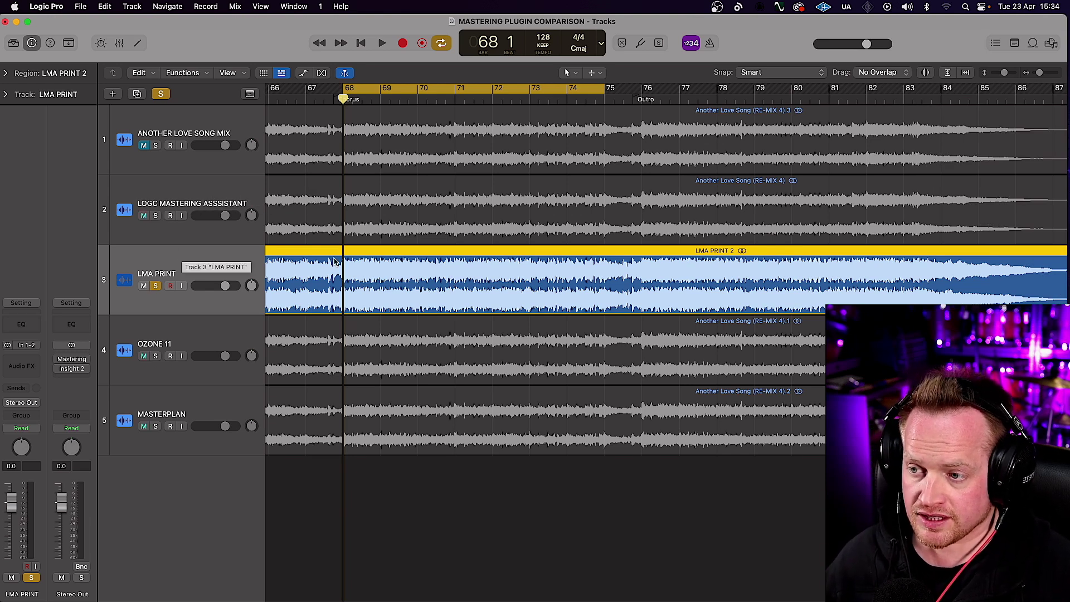
pyautogui.moveTo(63, 361)
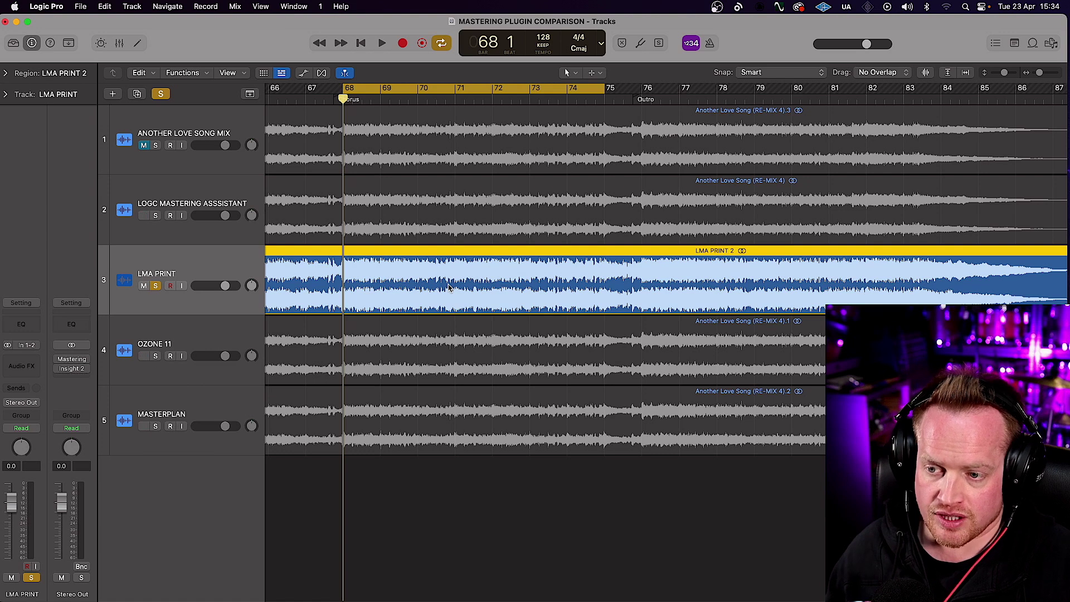
pyautogui.click(220, 328)
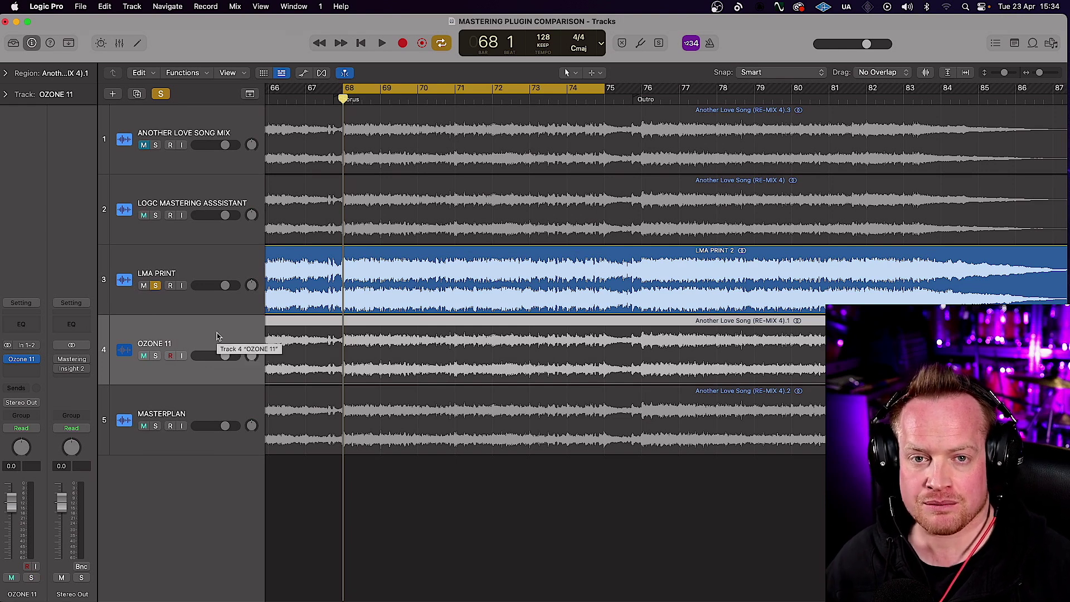
pyautogui.click(221, 267)
pyautogui.click(73, 369)
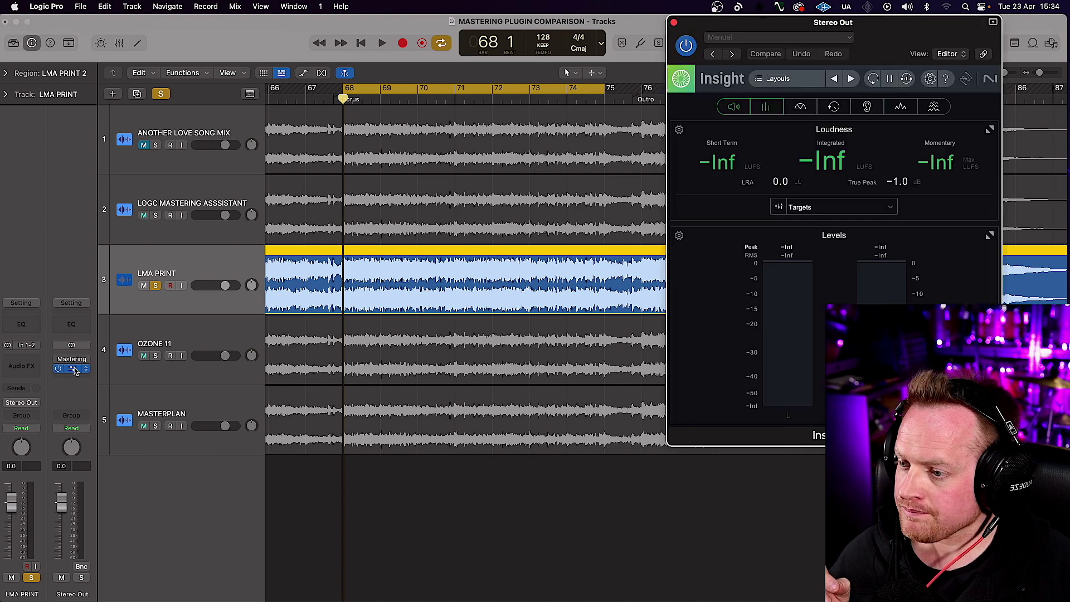
pyautogui.moveTo(800, 25); pyautogui.dragTo(762, 25)
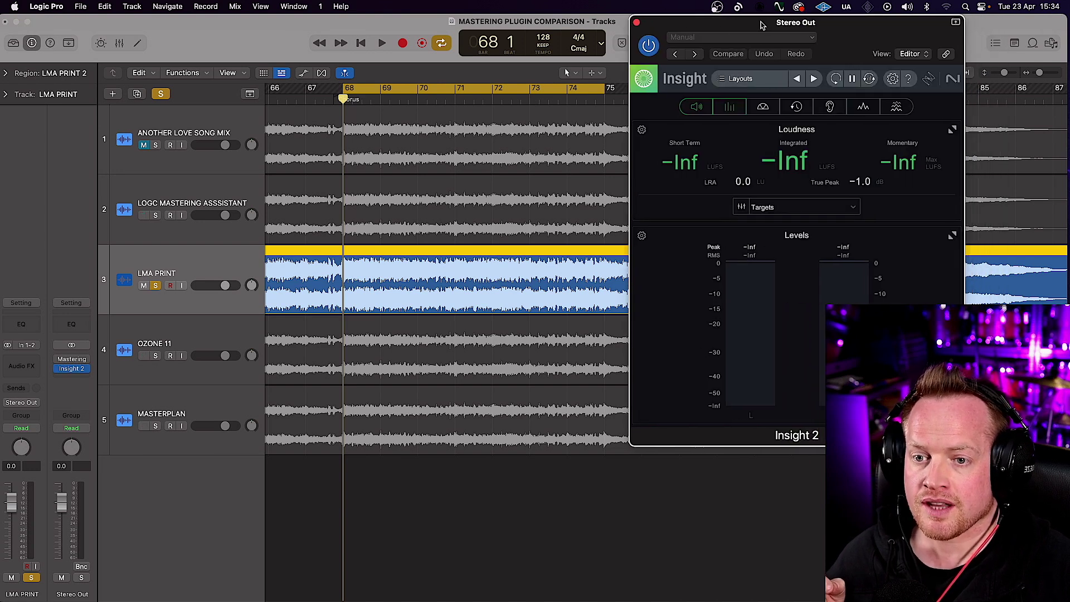
pyautogui.hscroll(1, 413, 196)
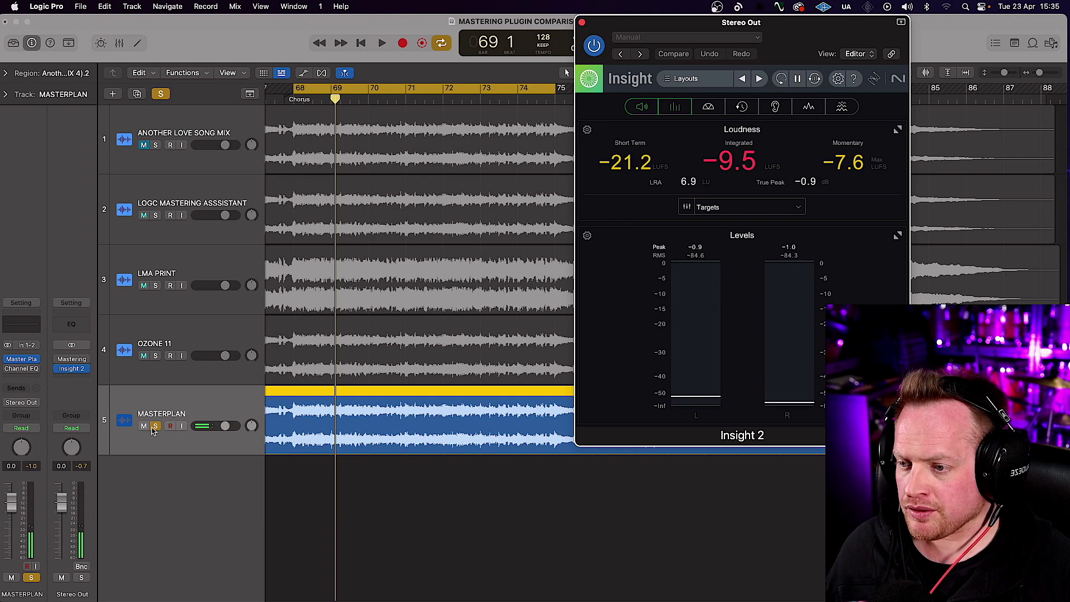
# Compare the LMA PRINT, OZONE 11 and MASTERPLAN masters during playback by soloing each in turn with Insight 2 open, and stop on LMA PRINT.
pyautogui.click(192, 268)
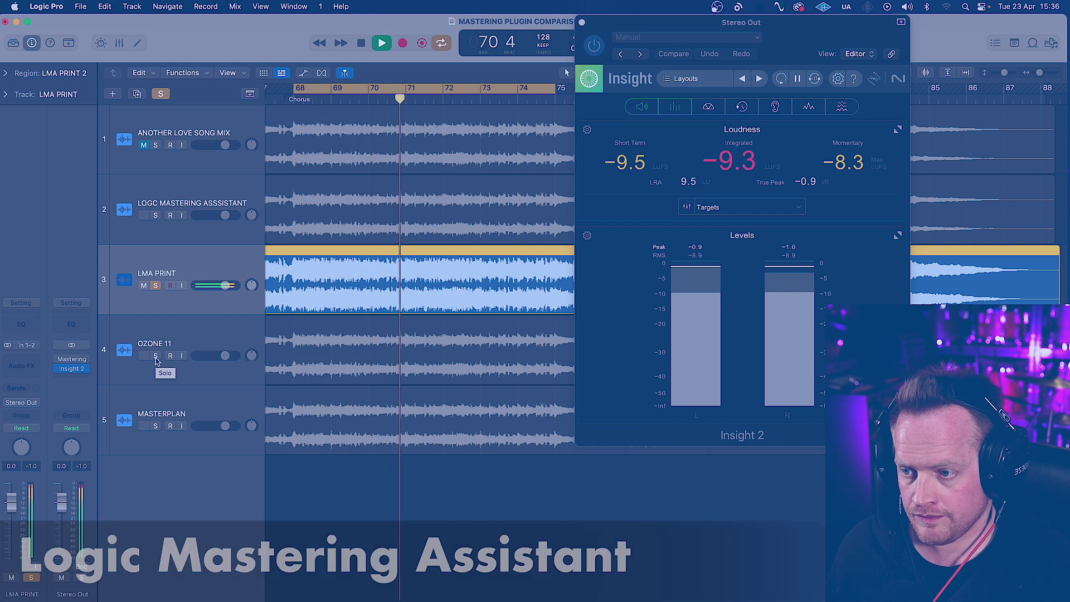
pyautogui.click(201, 334)
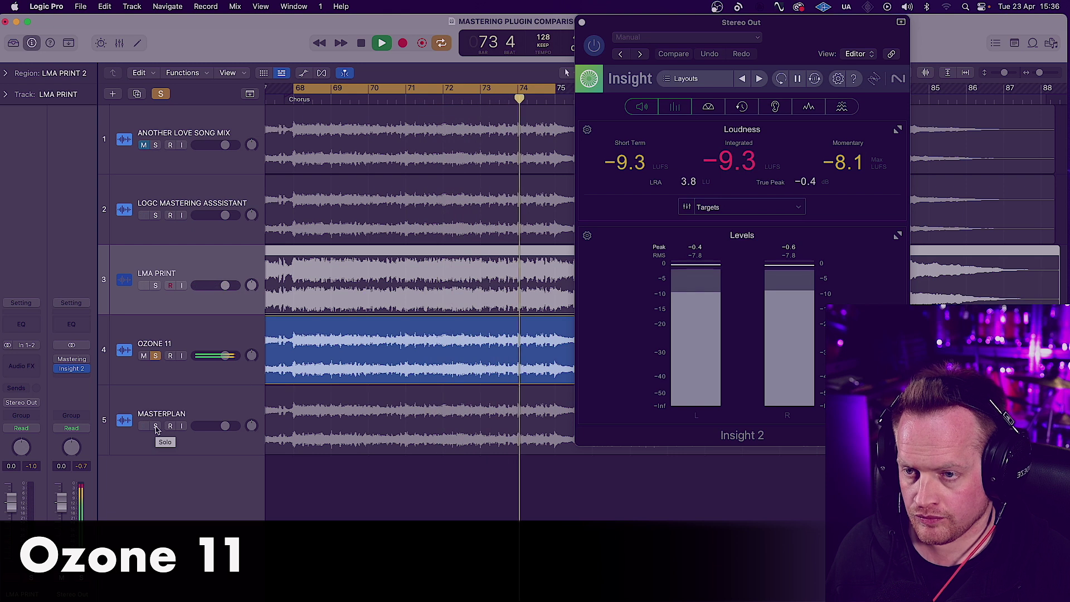
pyautogui.click(194, 412)
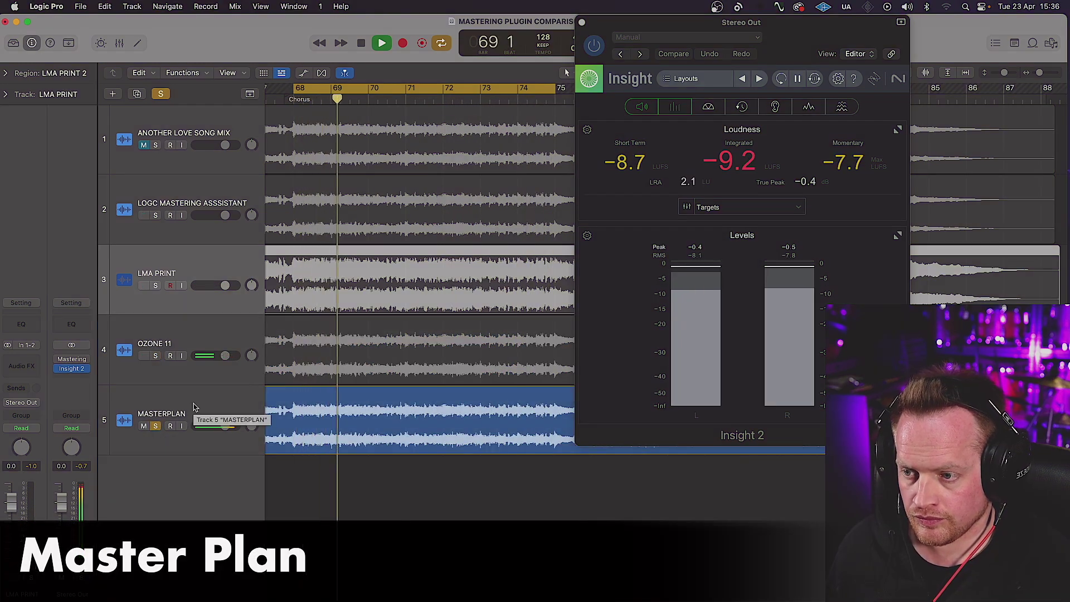
pyautogui.click(157, 357)
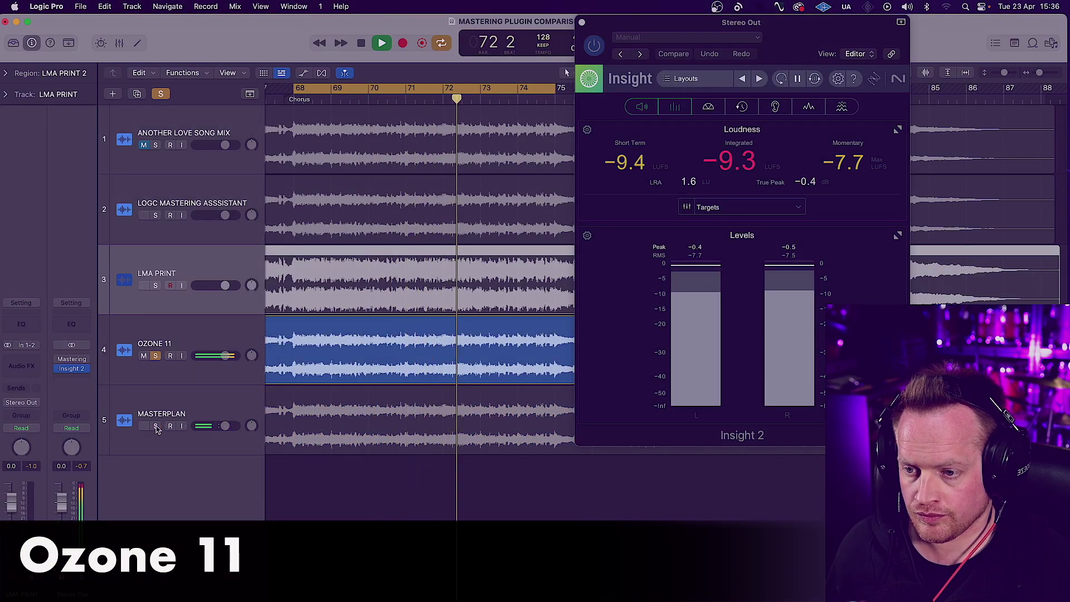
pyautogui.click(156, 426)
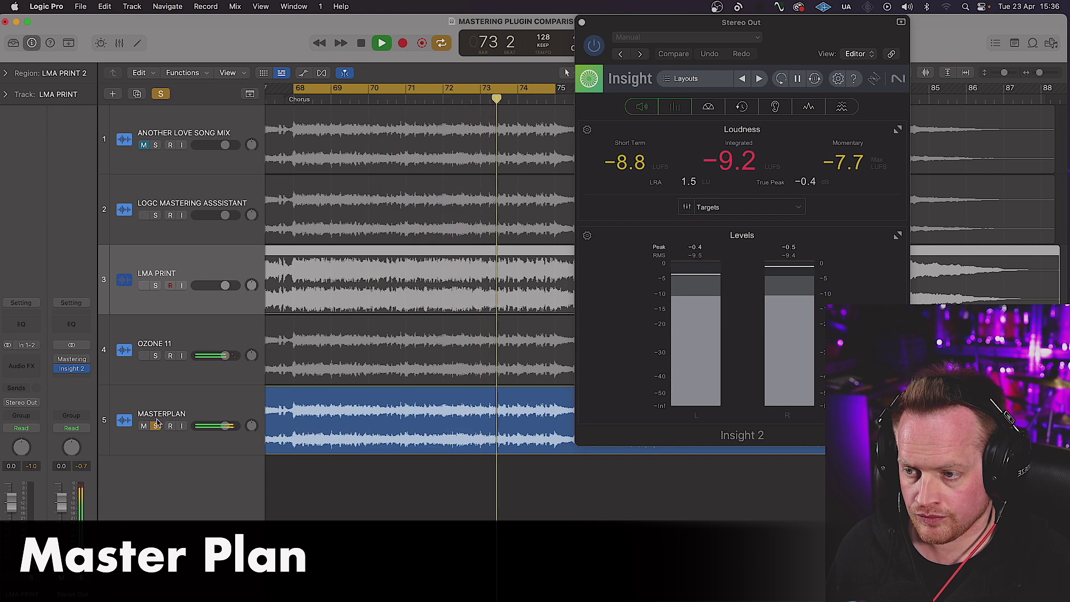
pyautogui.click(156, 357)
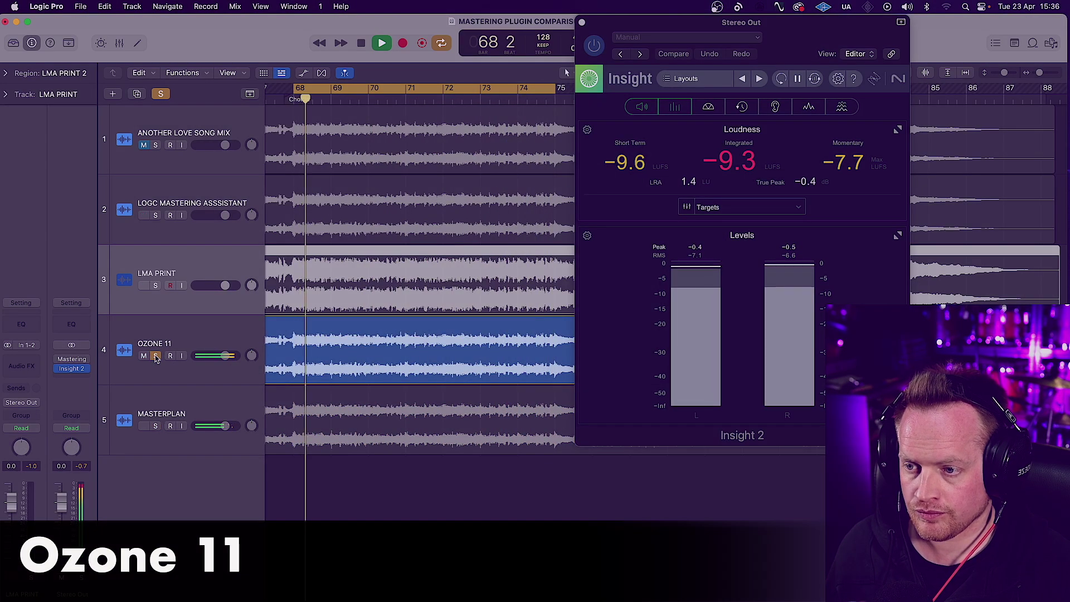
pyautogui.click(156, 287)
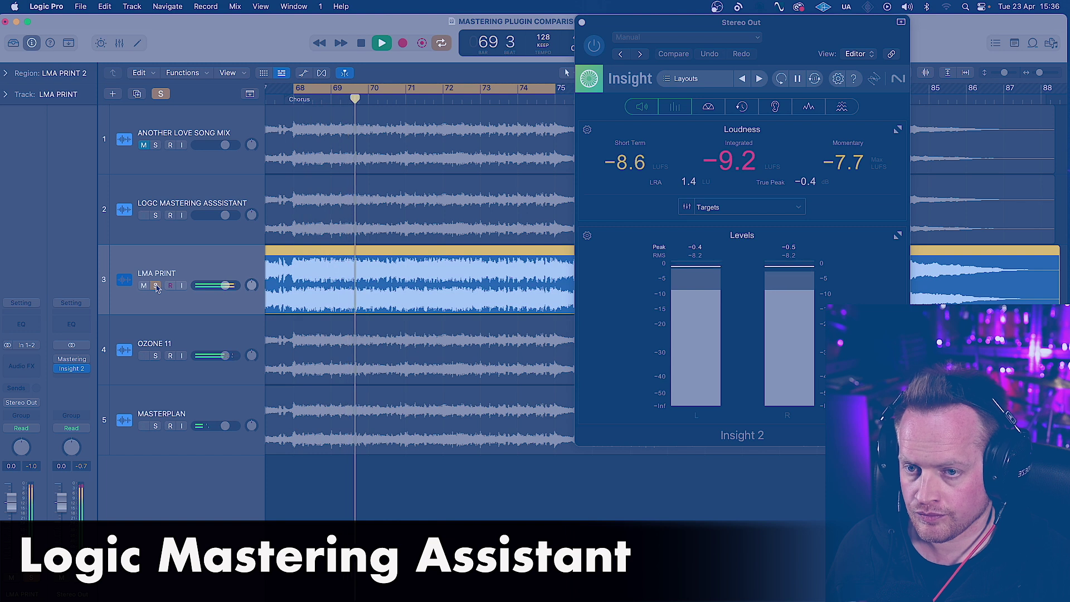
pyautogui.press('space')
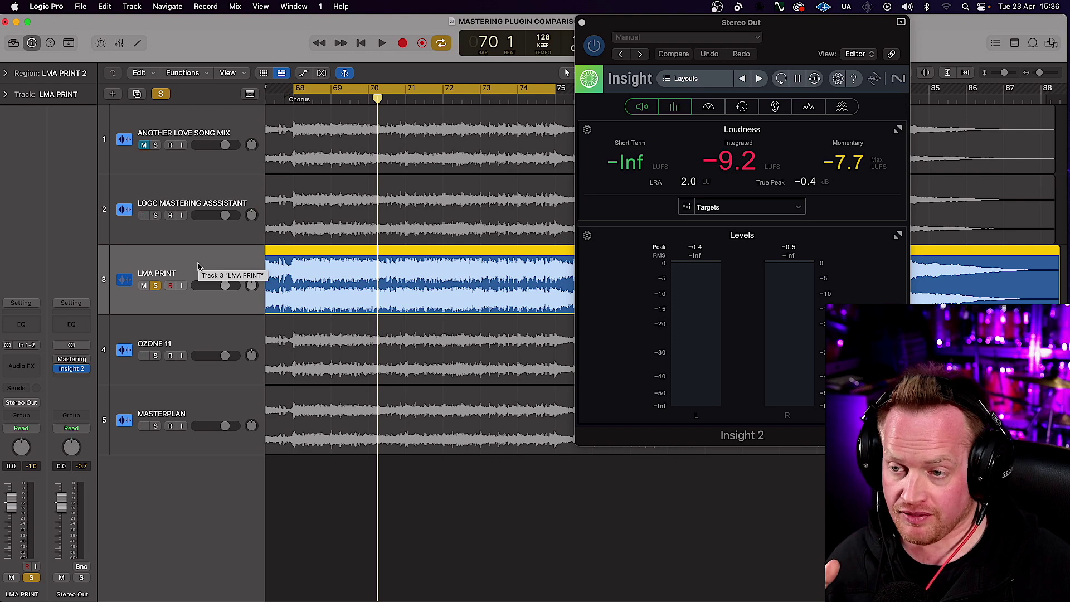
# With playback stopped, shift the solo from LMA PRINT to OZONE 11, and from there to MASTERPLAN alone.
pyautogui.click(200, 335)
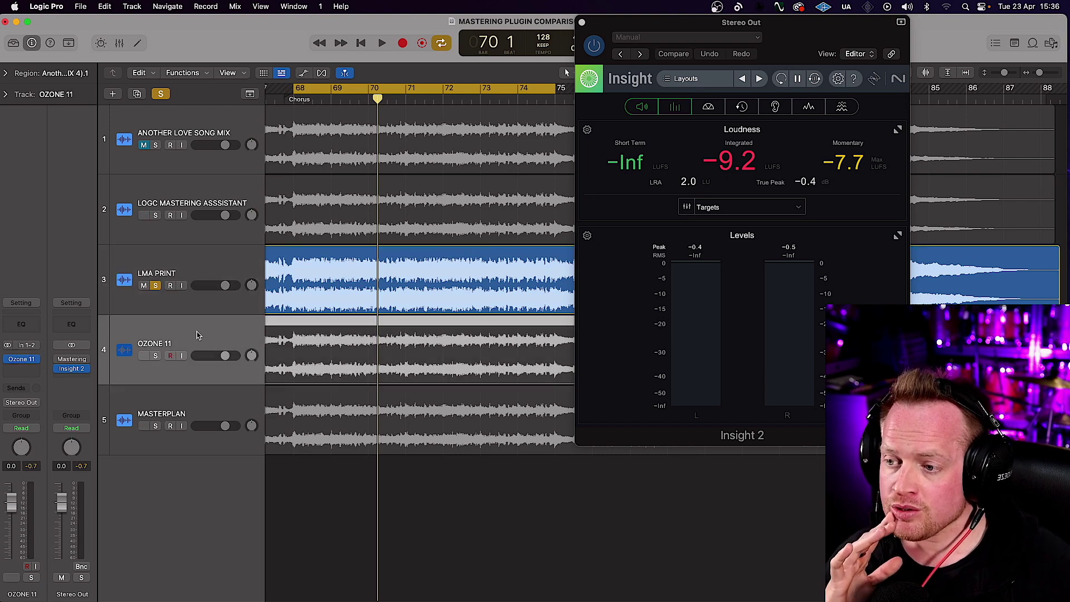
pyautogui.click(161, 358)
pyautogui.click(156, 287)
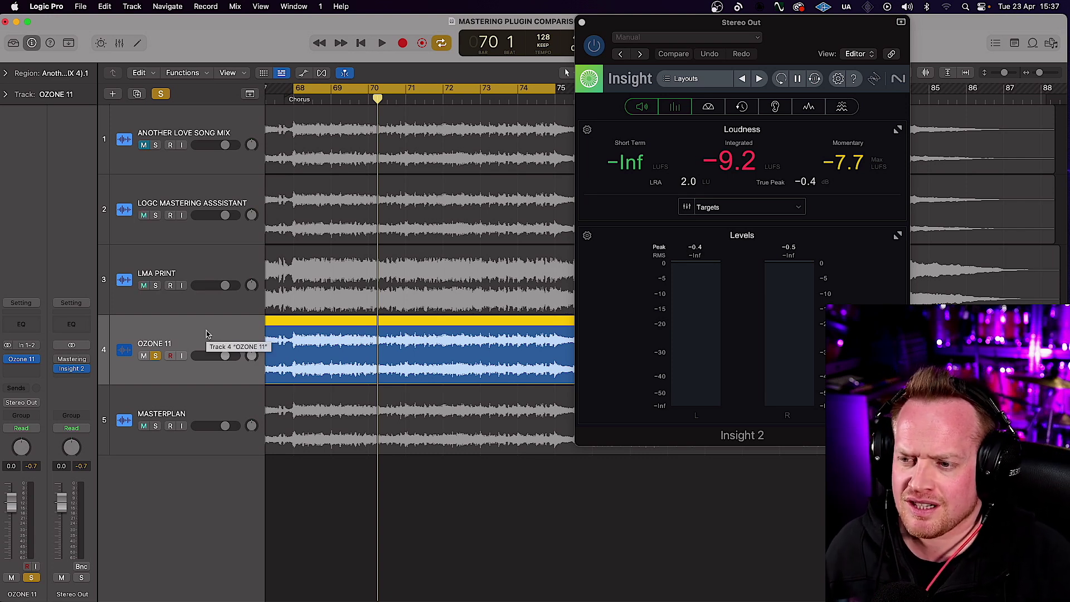
pyautogui.click(201, 404)
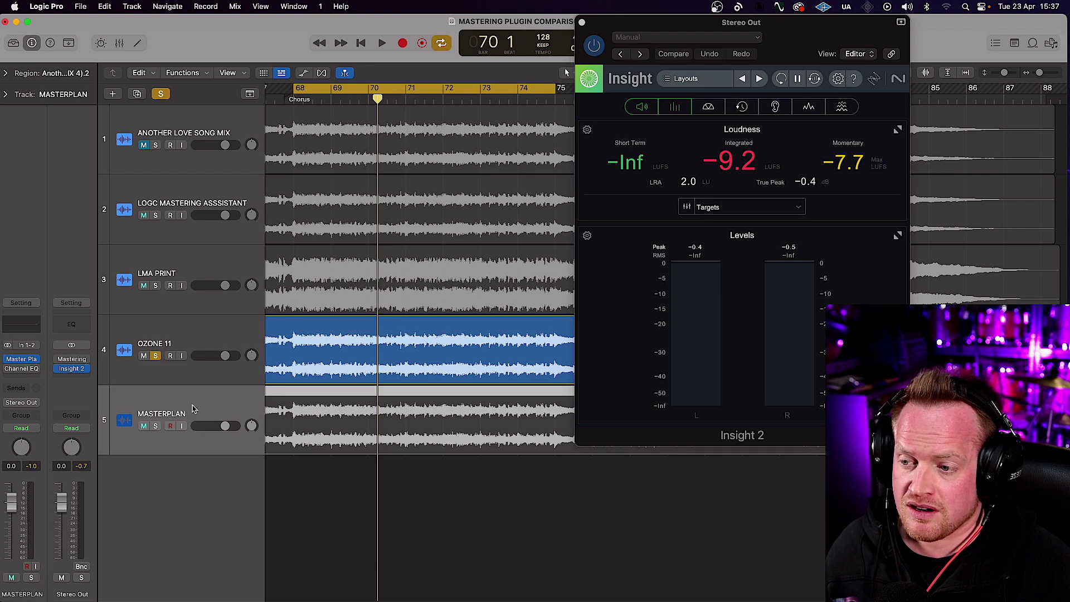
pyautogui.click(155, 427)
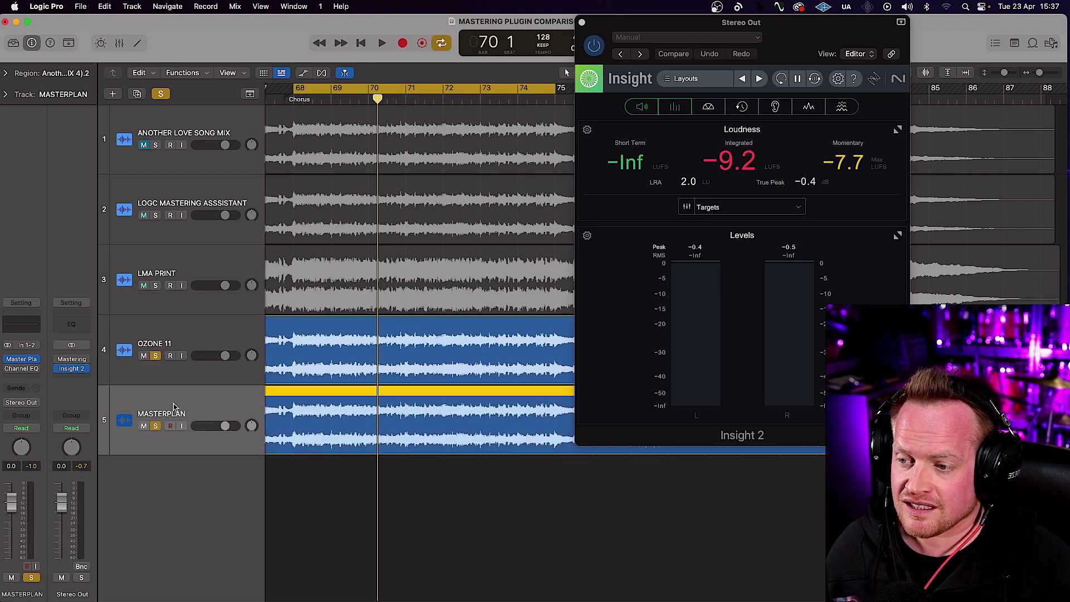
pyautogui.click(156, 357)
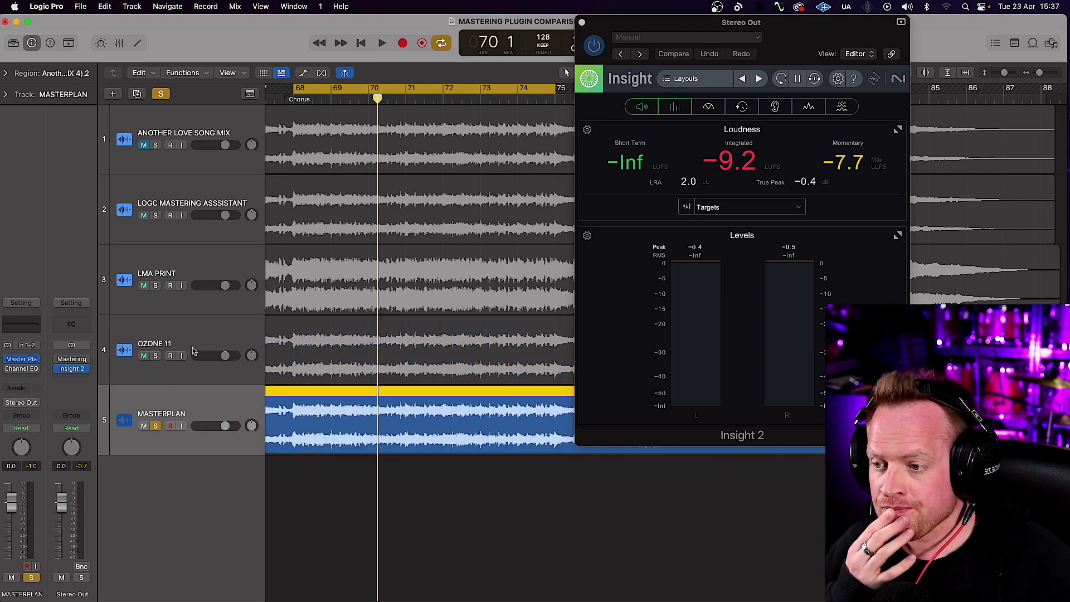
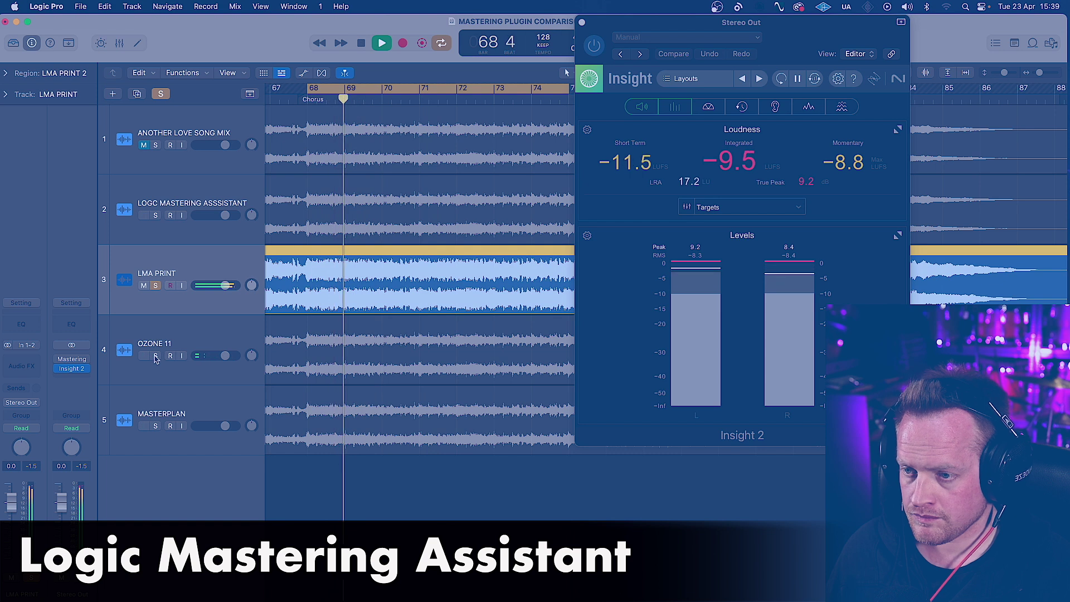
# Repeat the listening comparison over the looping chorus, switching solo from LMA PRINT to OZONE 11 and MASTERPLAN and back through all three masters.
pyautogui.click(156, 357)
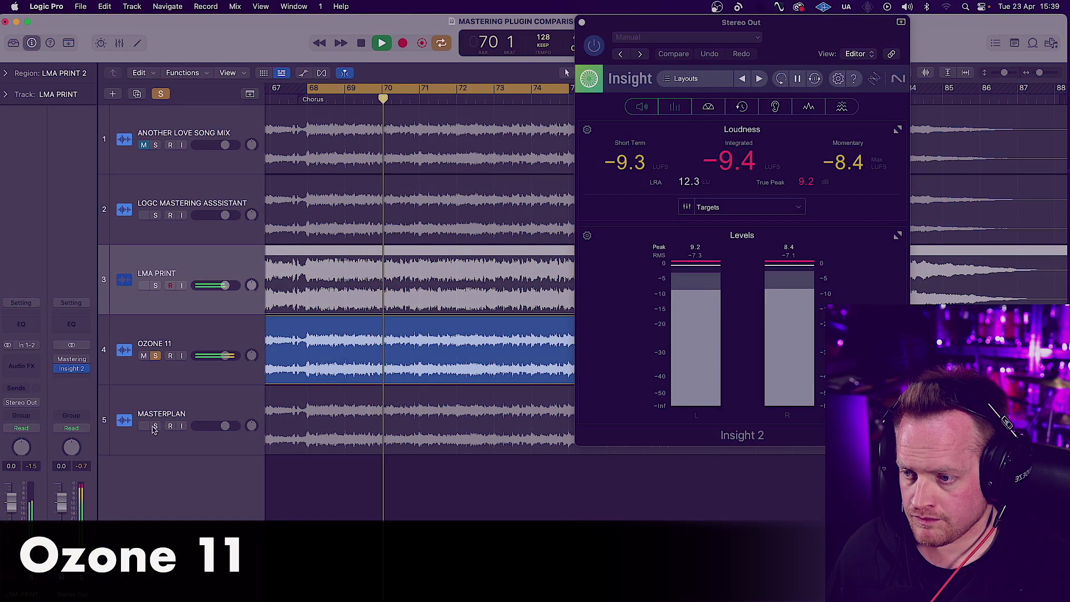
pyautogui.click(156, 427)
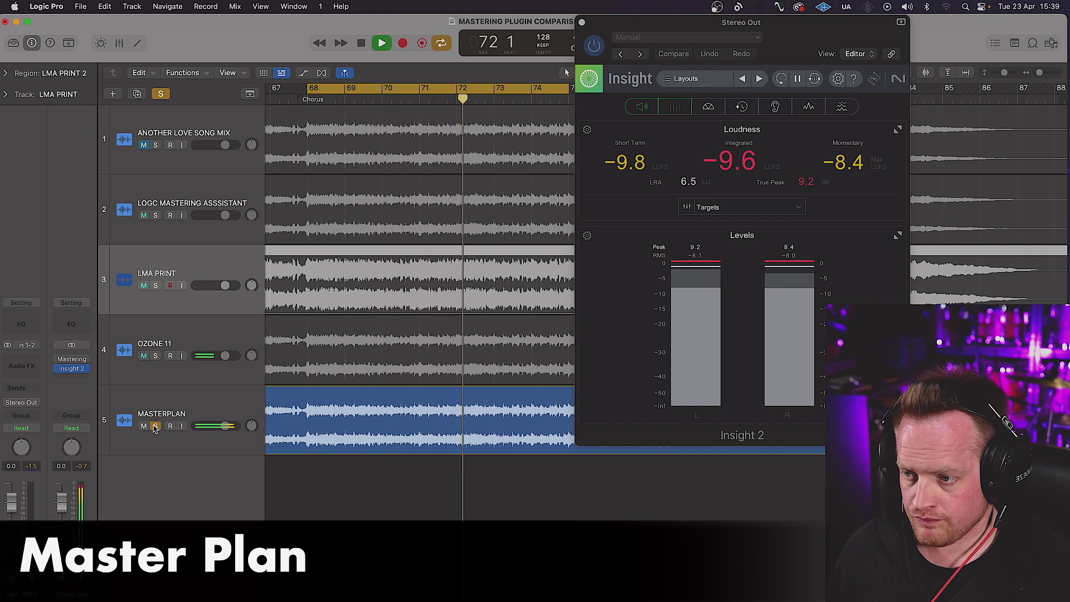
pyautogui.click(156, 360)
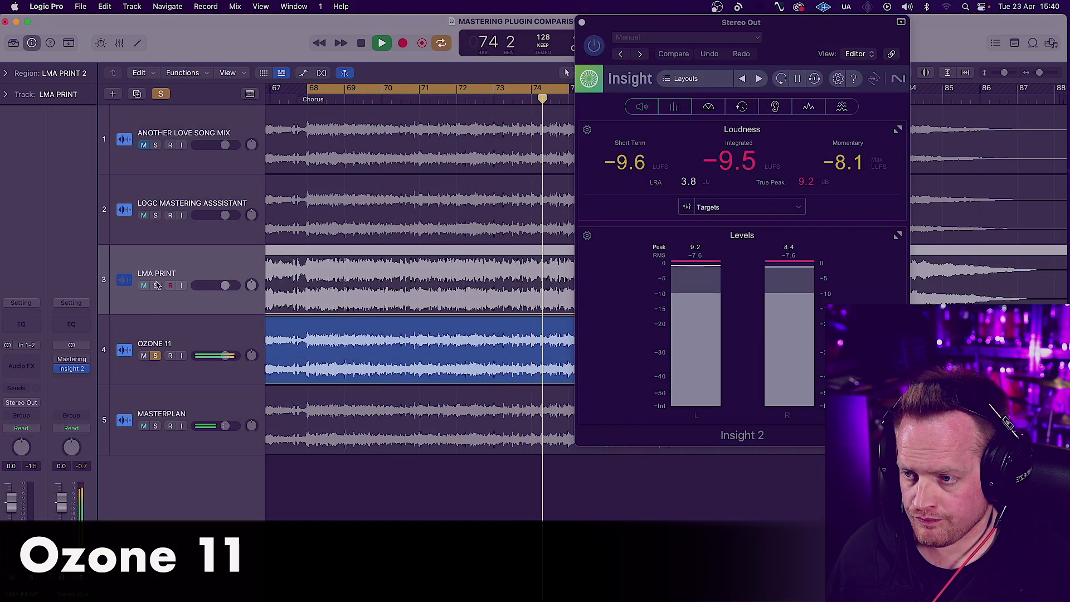
pyautogui.click(157, 286)
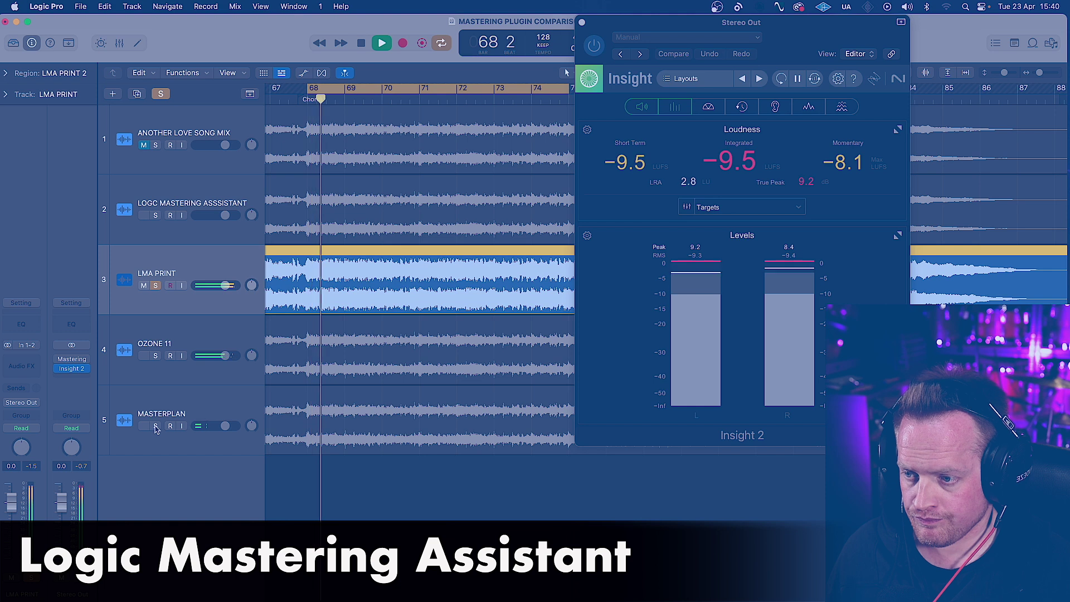
pyautogui.click(157, 426)
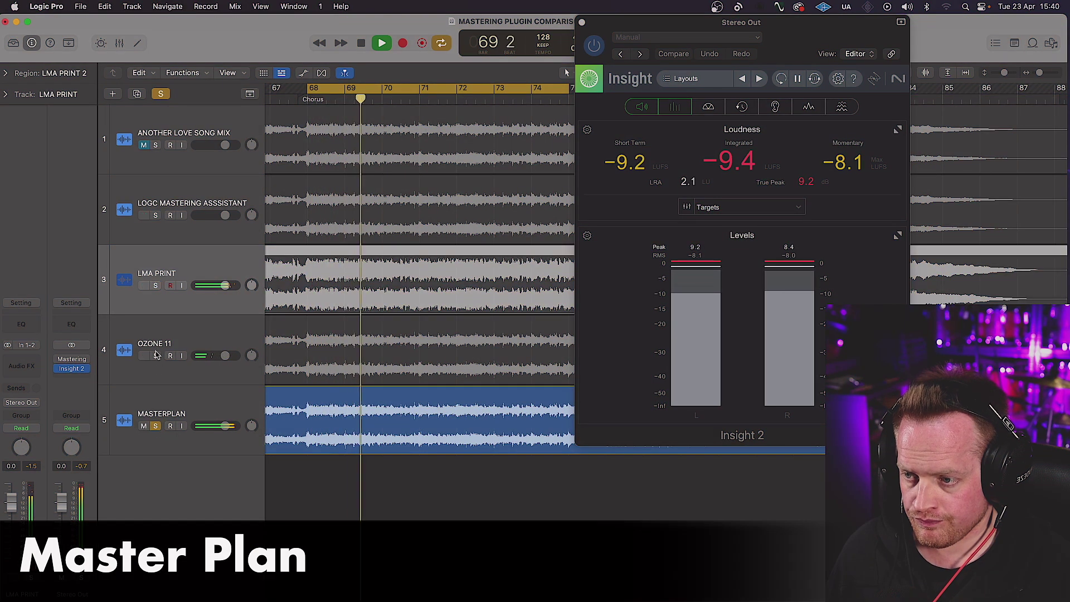